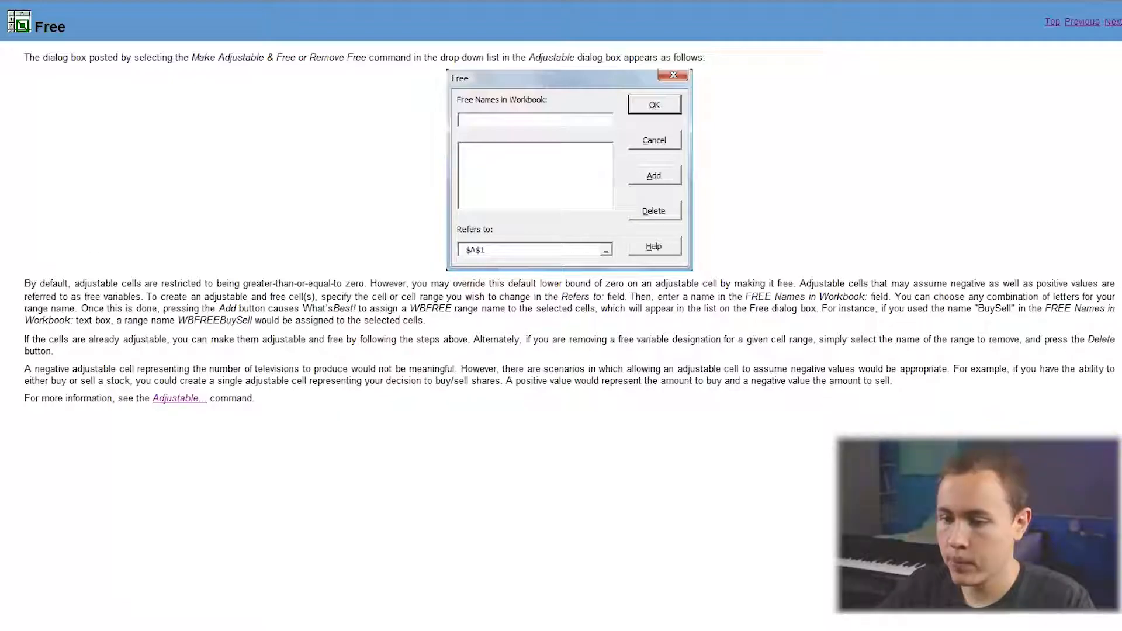
Complete the list of numbers in column A by entering 1 in cells A5 and A6.
left_click(1, 165)
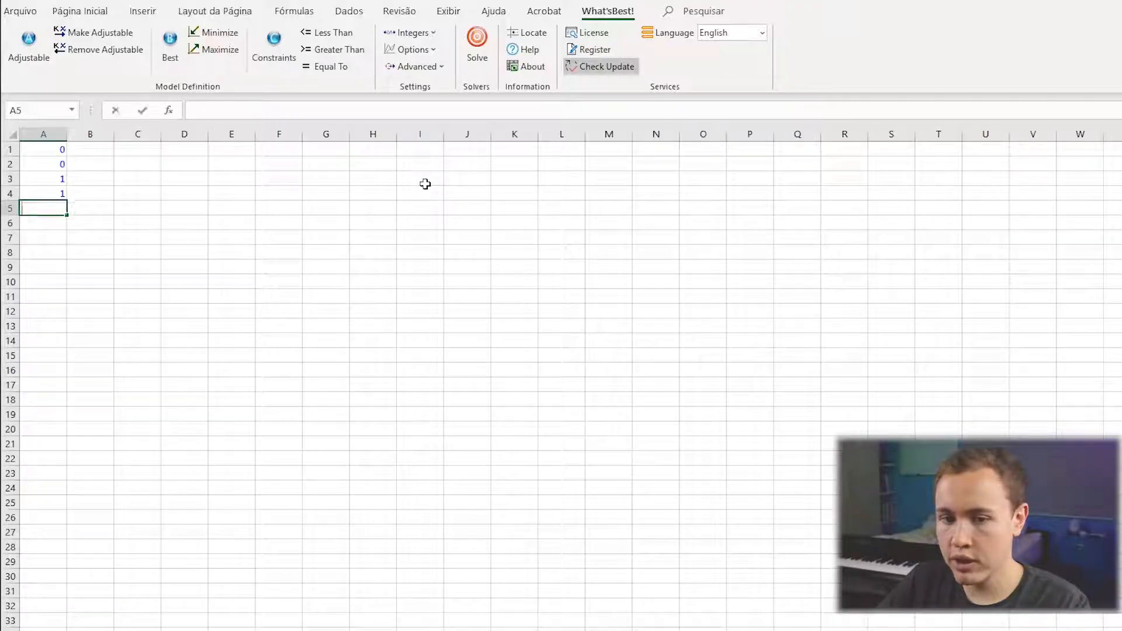
type("1")
key("Return")
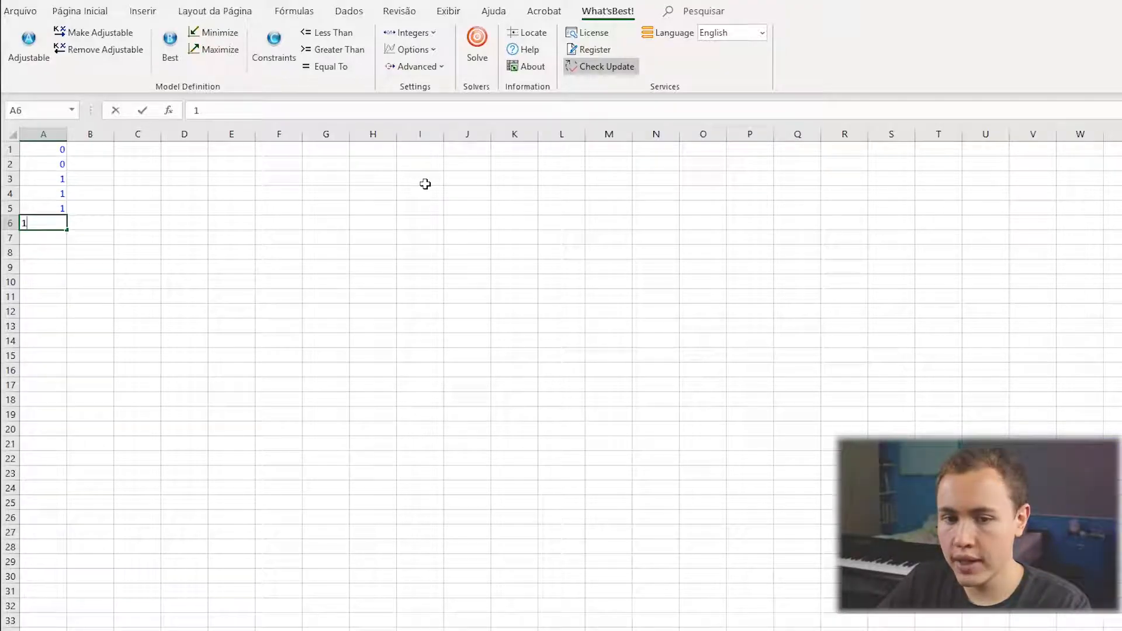
type("1")
key("Return")
Define the range A1:A6 as adjustable cells with the Make Adjustable option.
left_click_drag(46, 150, 56, 222)
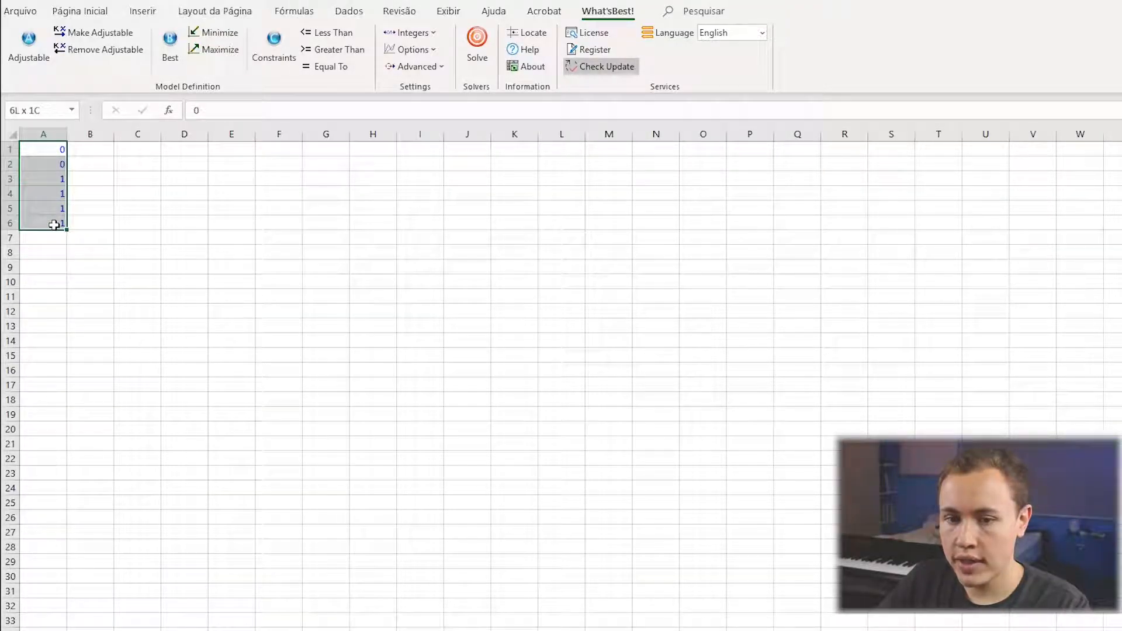
left_click(32, 51)
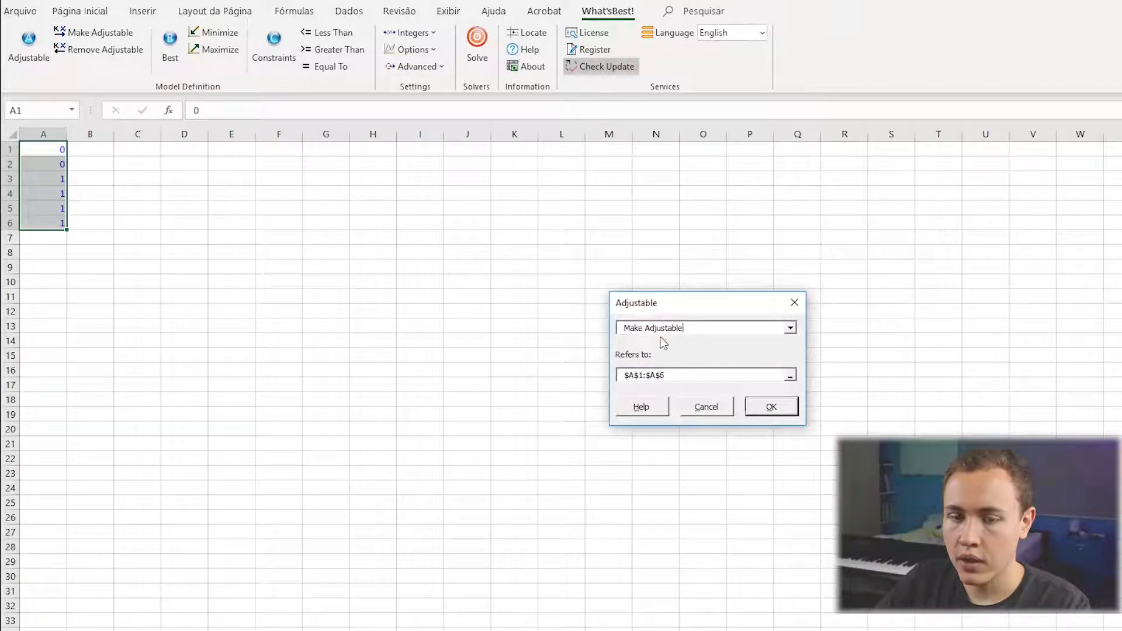
left_click(771, 406)
left_click_drag(53, 150, 53, 222)
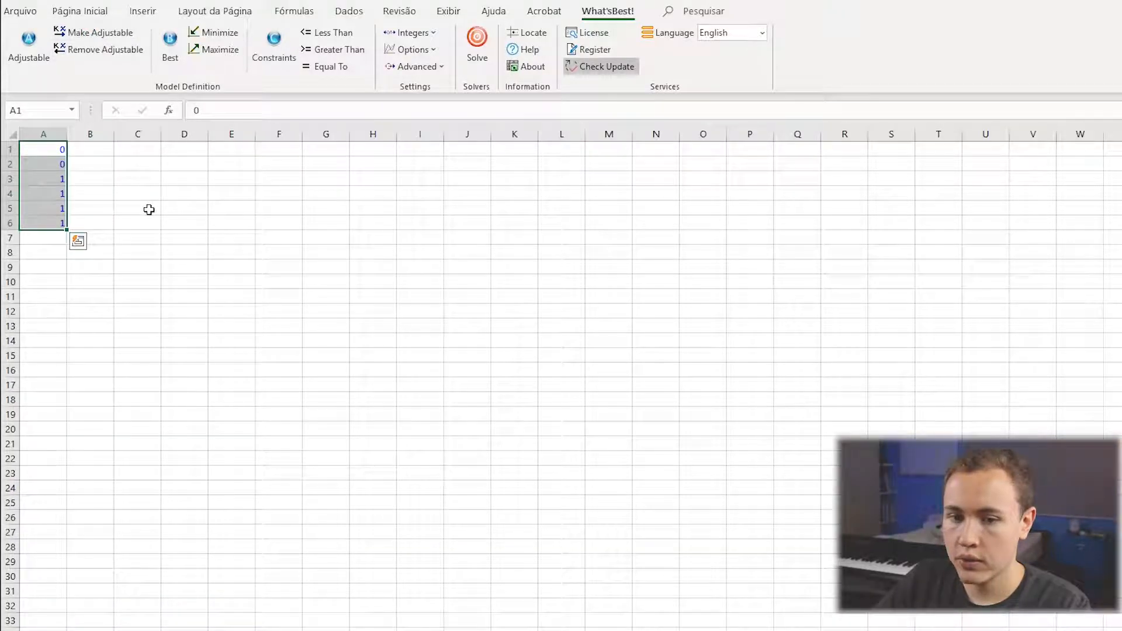
Enter the formula =SOMA(A1:A6) in cell D1 to sum the adjustable cells.
left_click(183, 148)
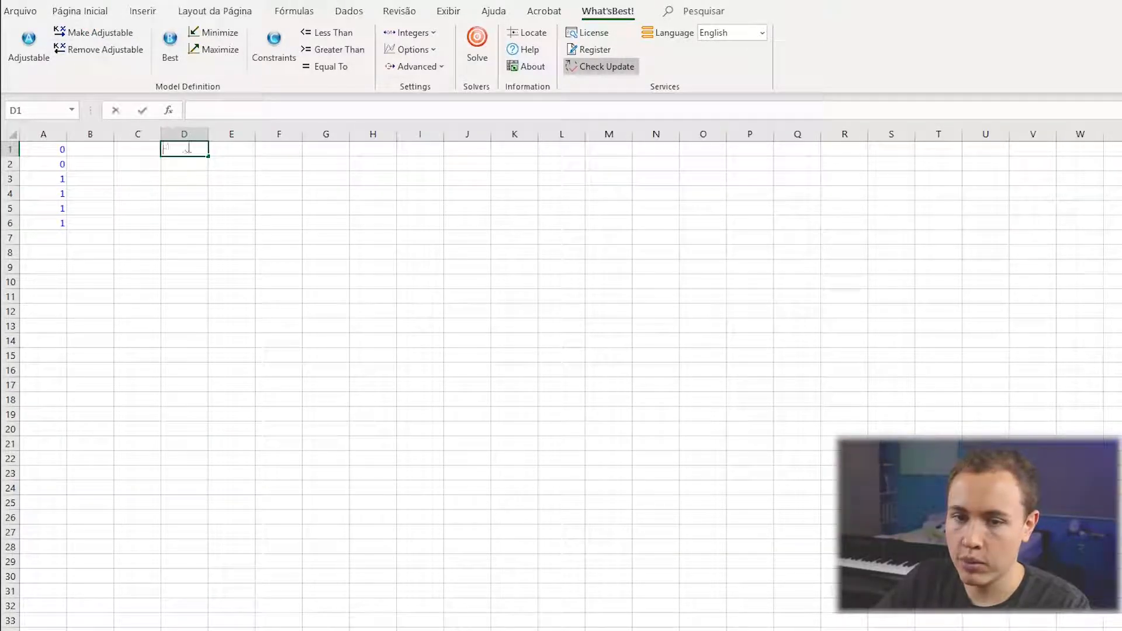
type("=som")
key("Tab")
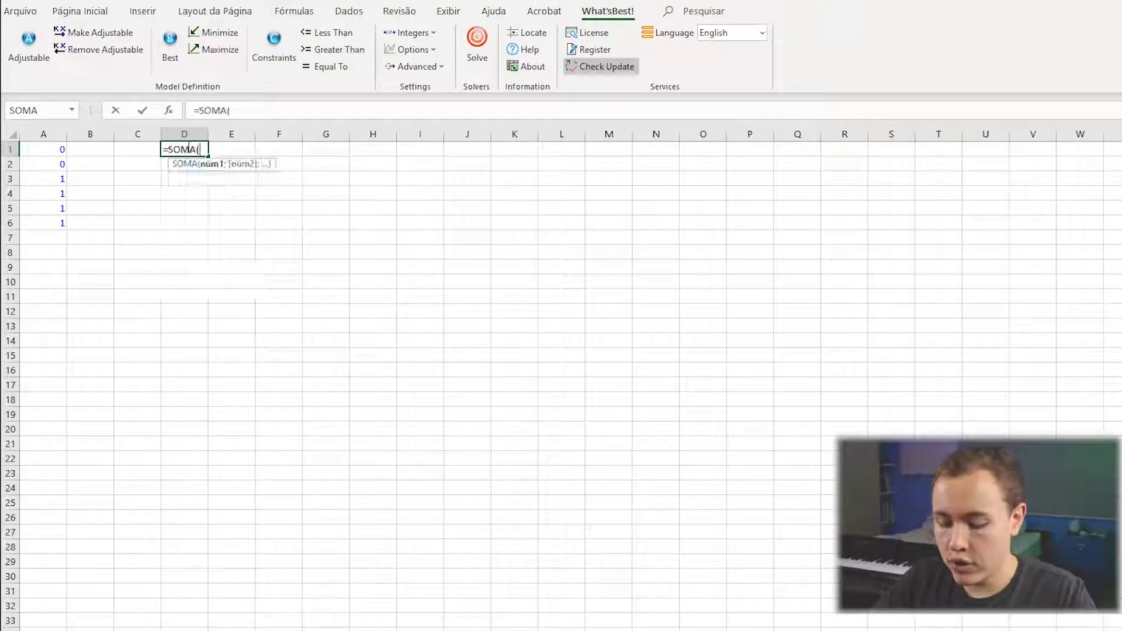
left_click(41, 149)
left_click_drag(42, 168, 45, 222)
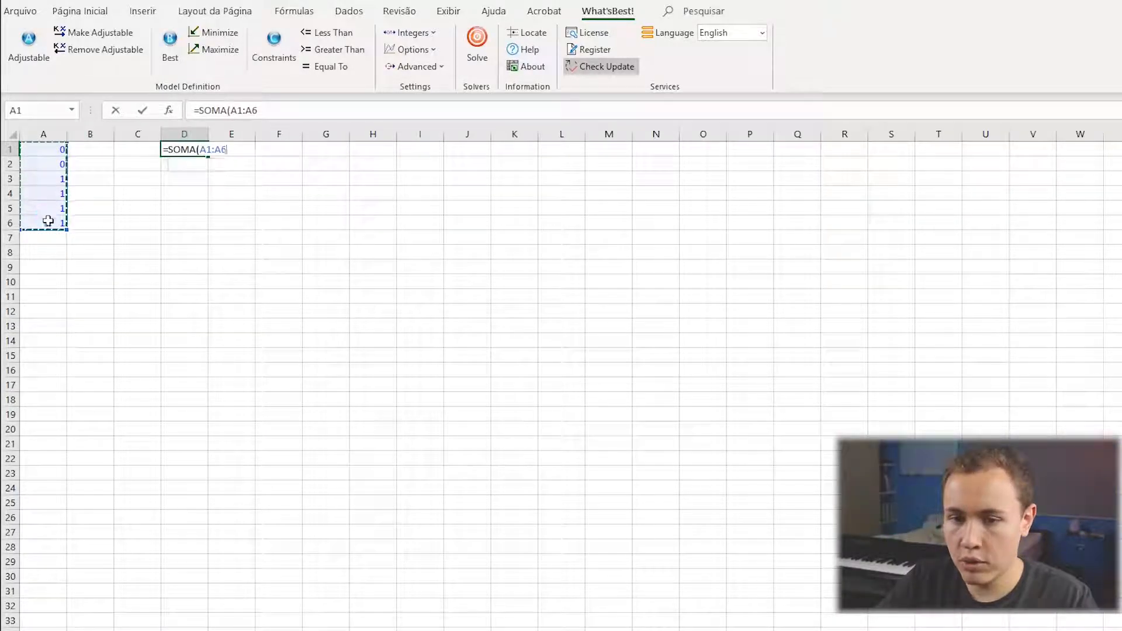
key("Return")
Extend the formula in D1 to =SOMA(A1:A6)*2,35.
left_click(185, 136)
left_click(188, 152)
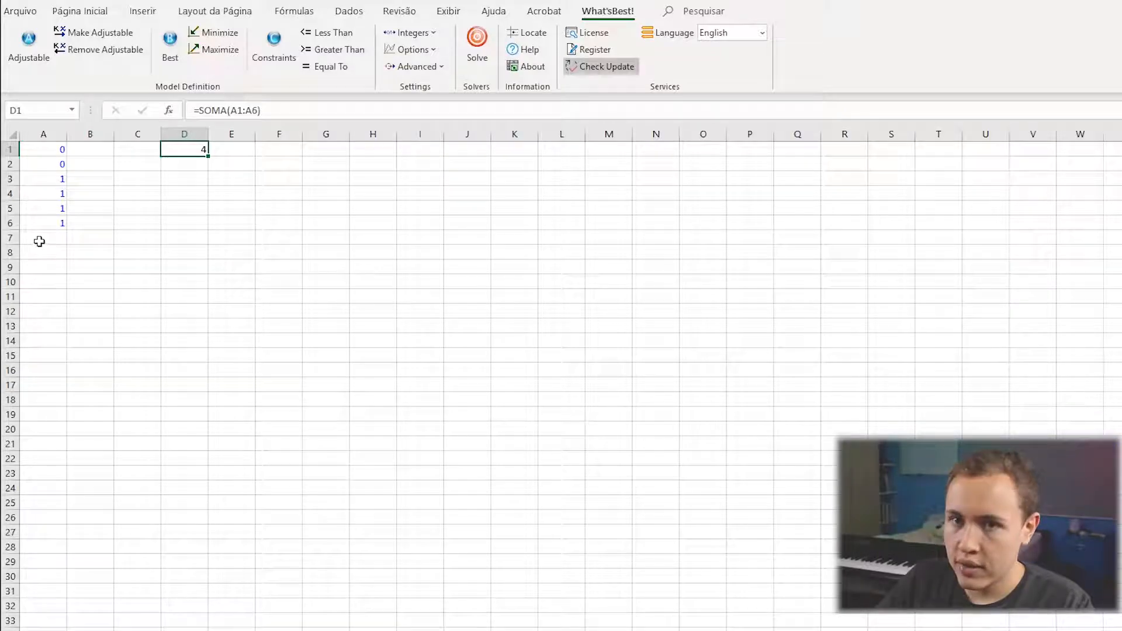
left_click(278, 113)
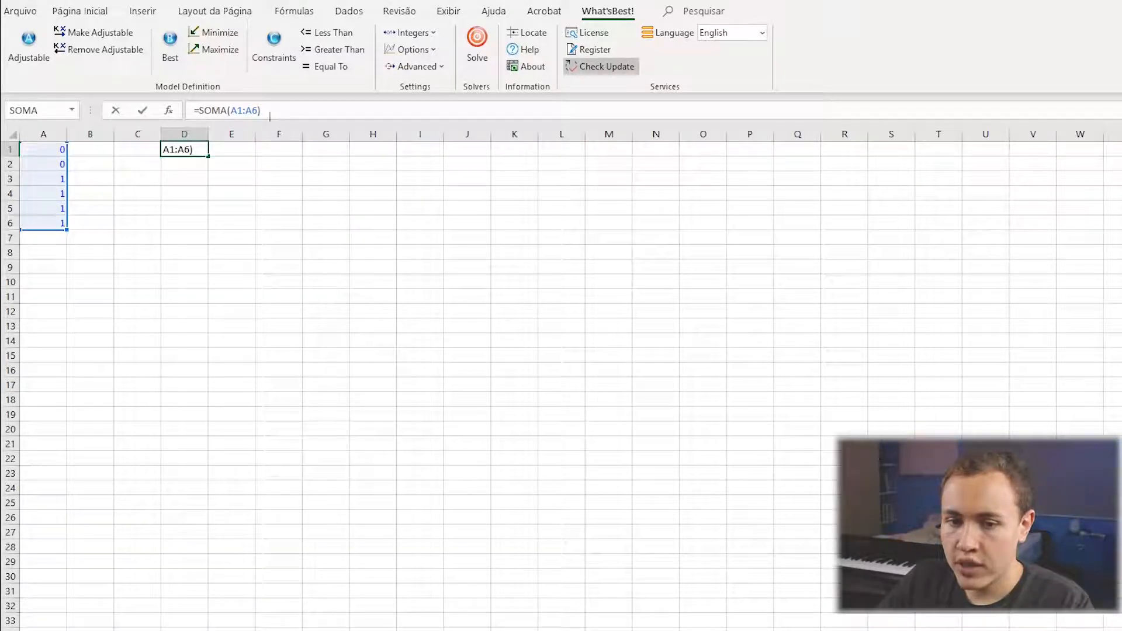
type("*")
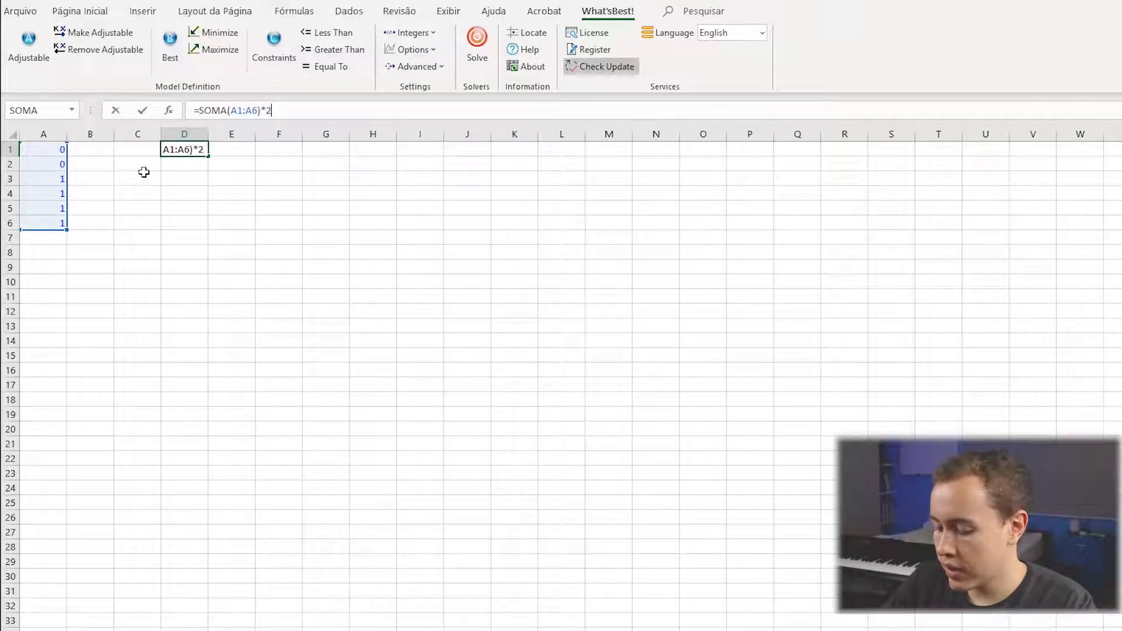
key("BackSpace")
key("BackSpace")
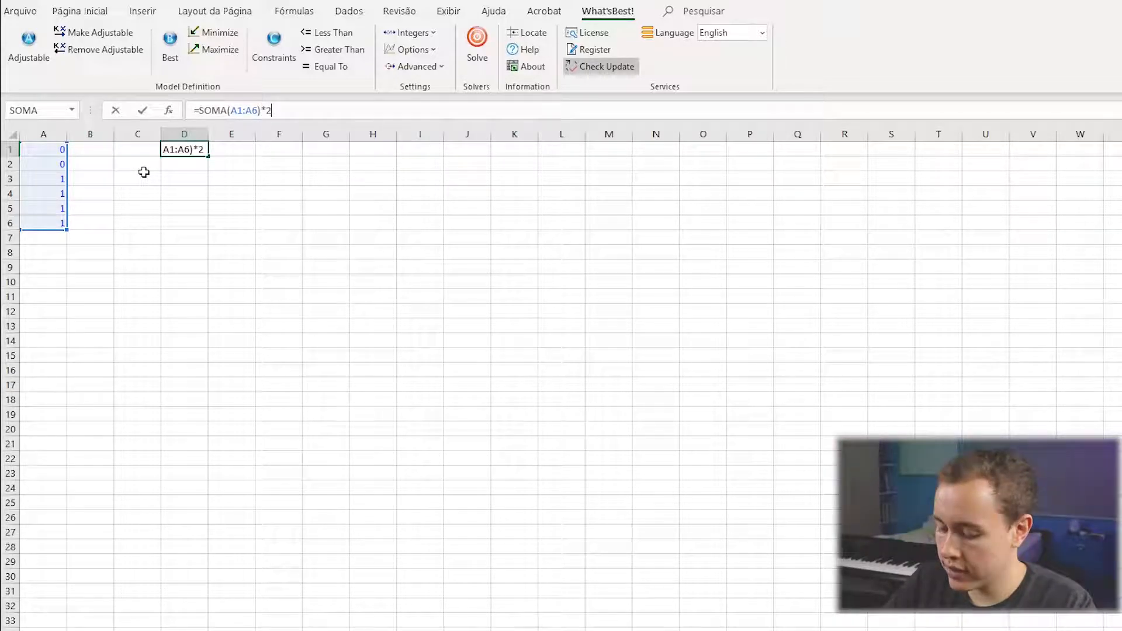
type("2,35")
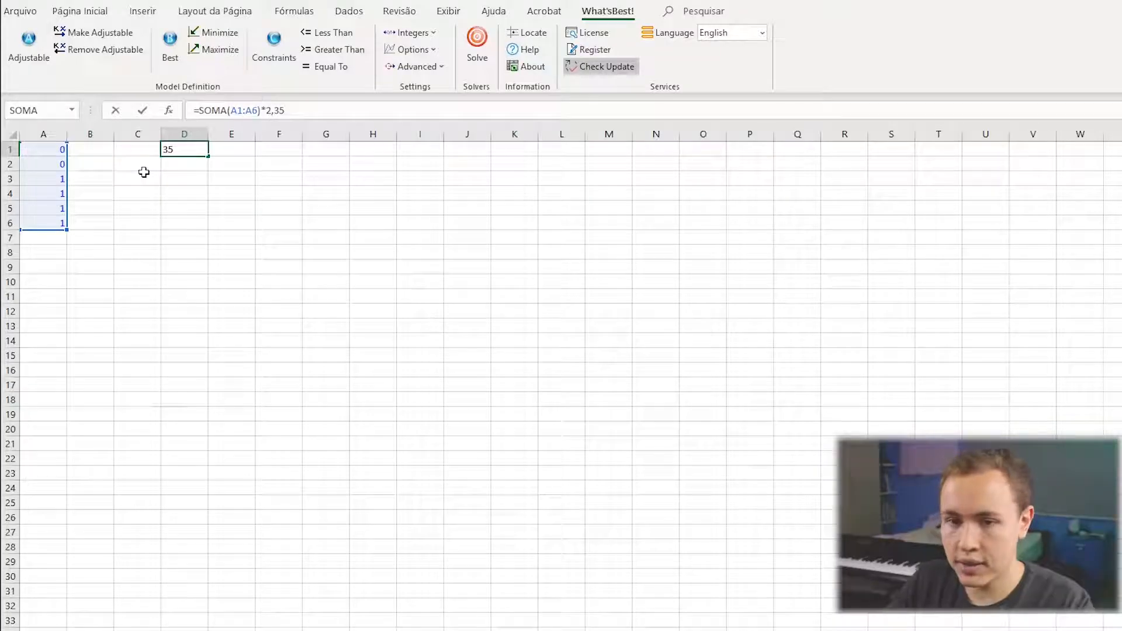
key("Return")
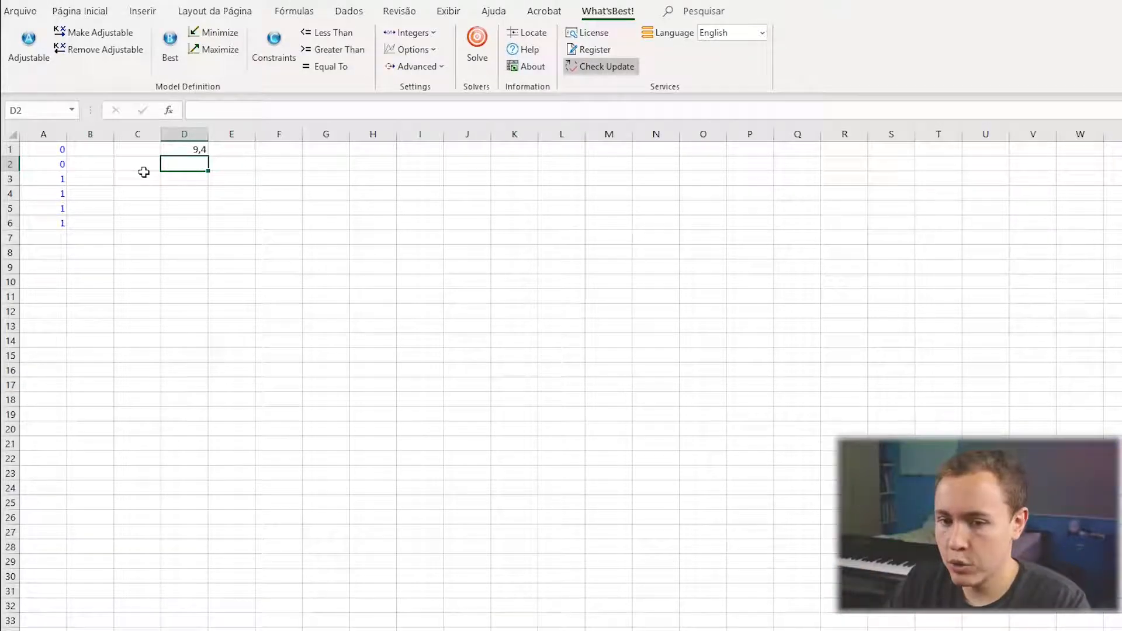
Set cell D1 as the objective to maximize and check its formula.
left_click(185, 150)
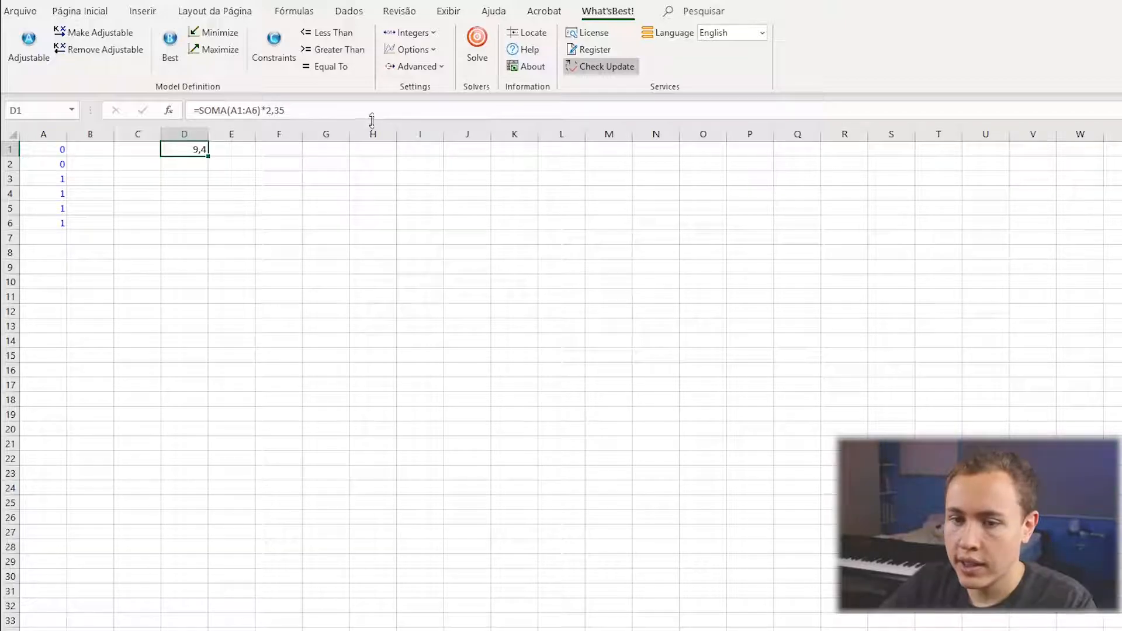
left_click(214, 49)
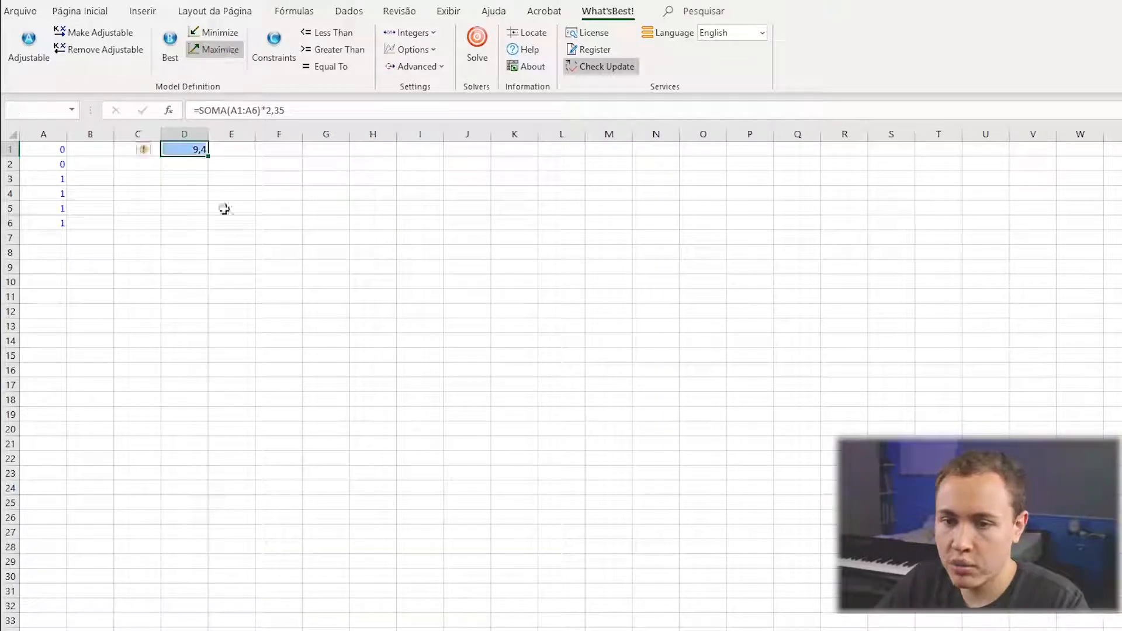
left_click(207, 463)
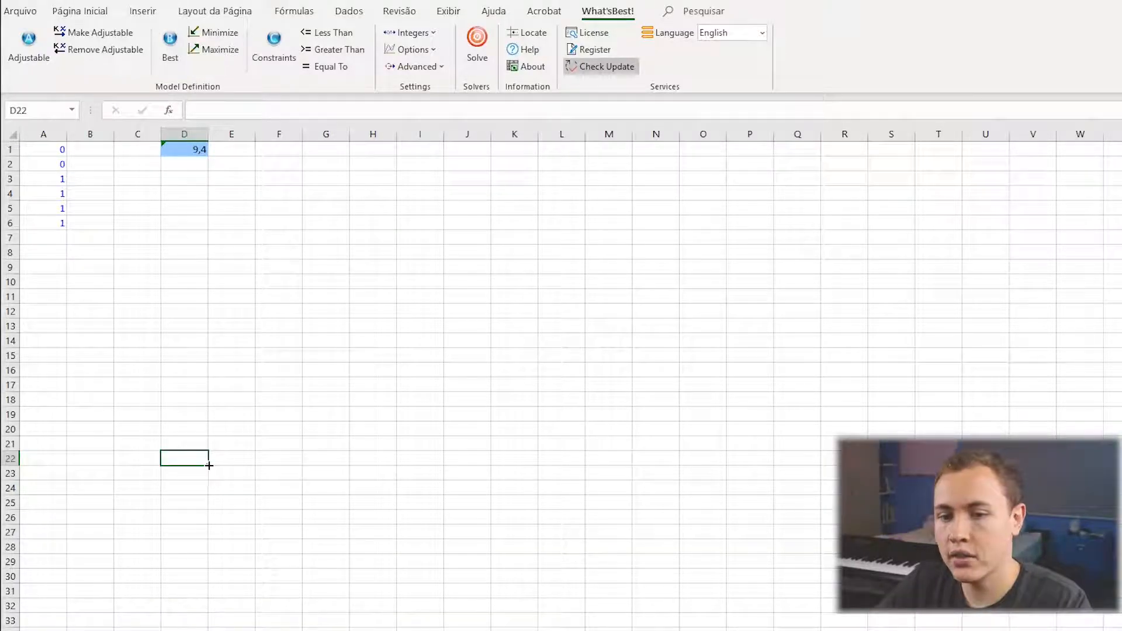
left_click(182, 152)
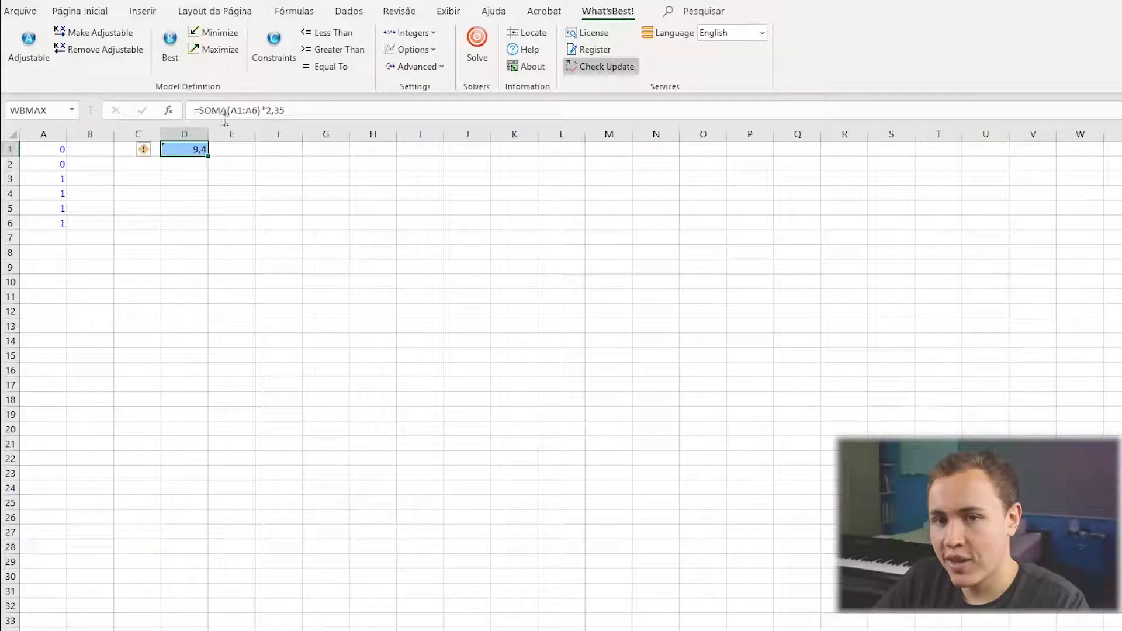
double_click(182, 152)
key("Return")
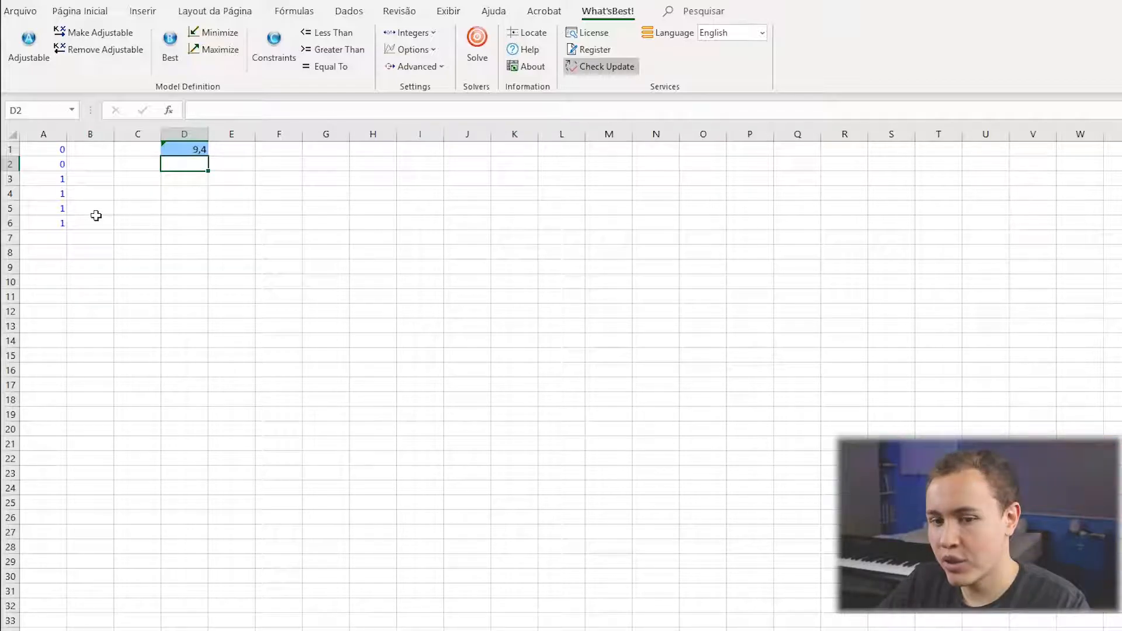
Solve the model and examine the solution status in the report and the adjustable cells A1:A6.
left_click(477, 47)
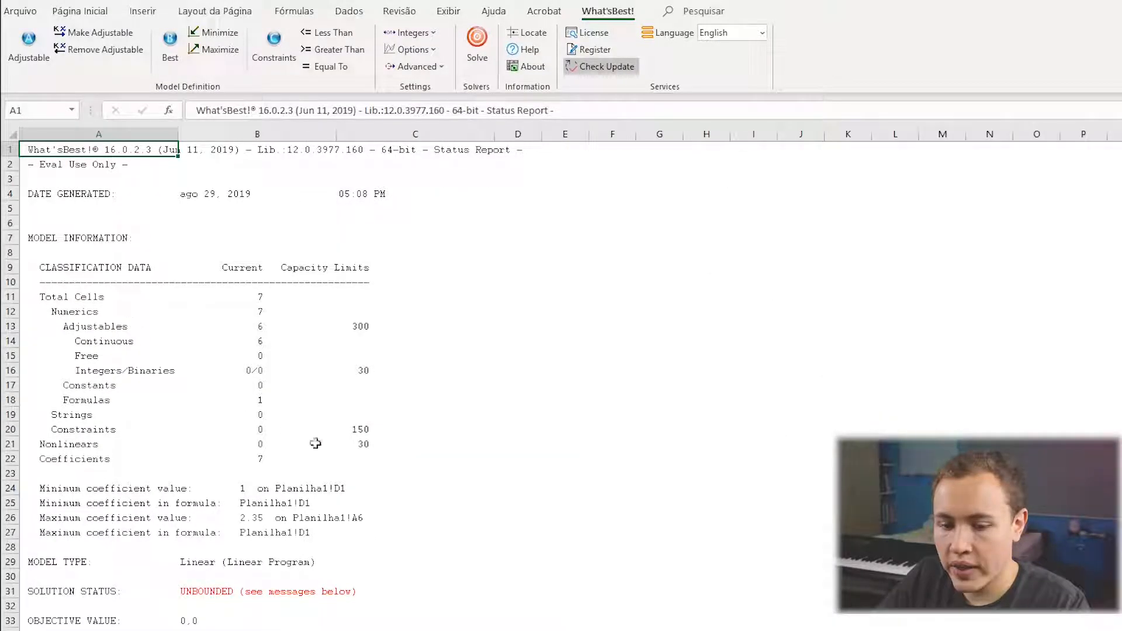
left_click(56, 597)
left_click_drag(56, 596, 281, 593)
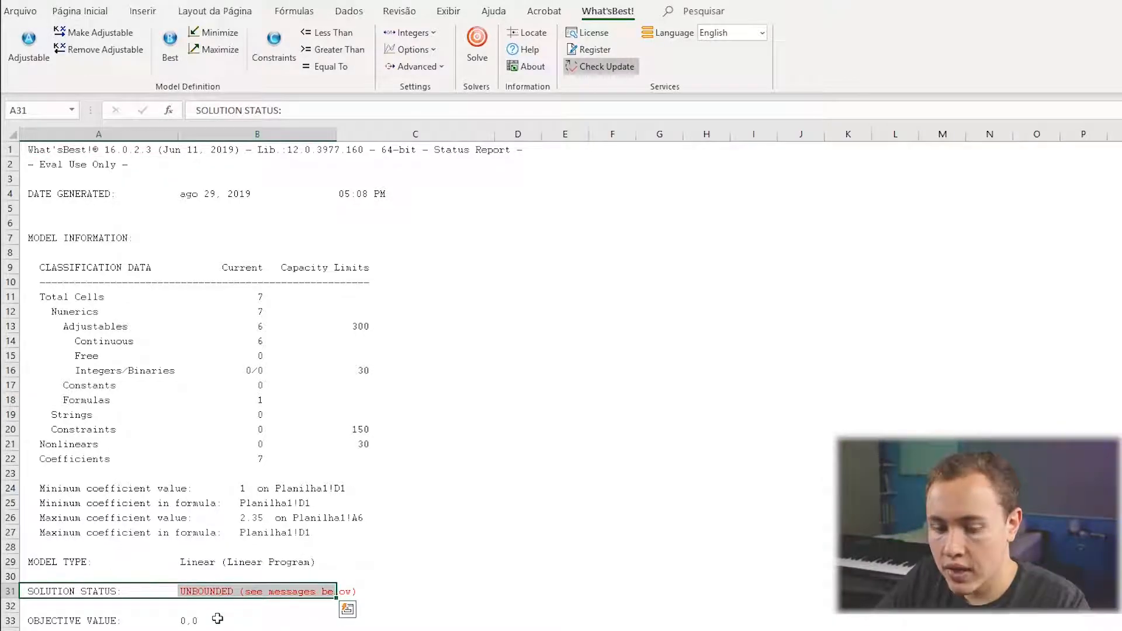
key("Right")
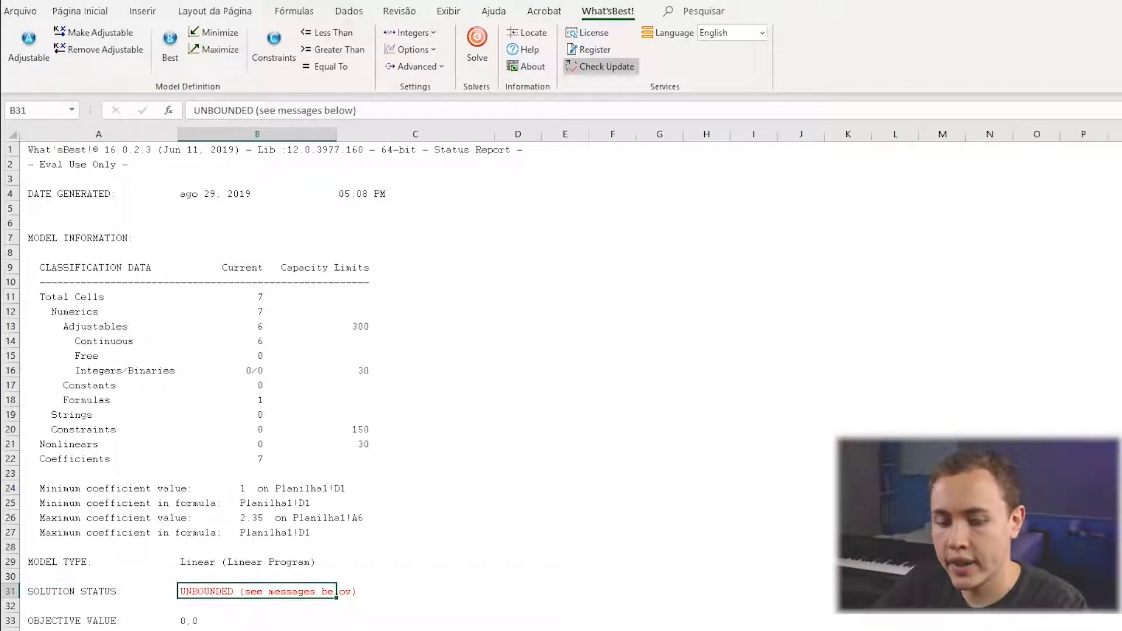
left_click(111, 630)
left_click_drag(62, 152, 61, 225)
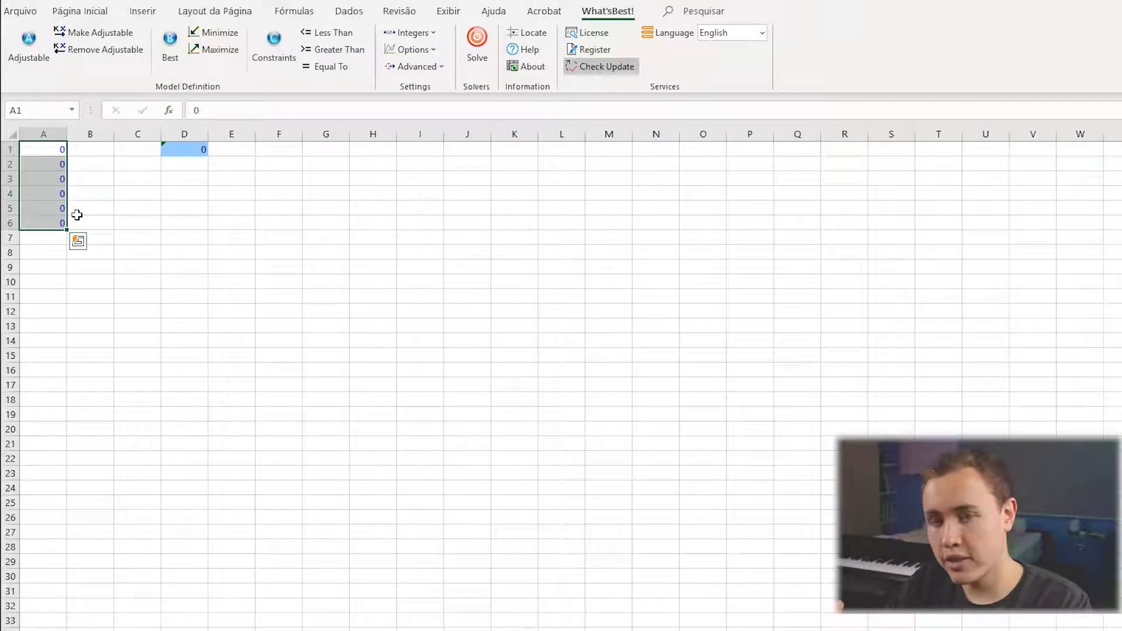
Open the What'sBest! Help and browse the ABC's: Basic Functions section of the User's Guide.
left_click(522, 49)
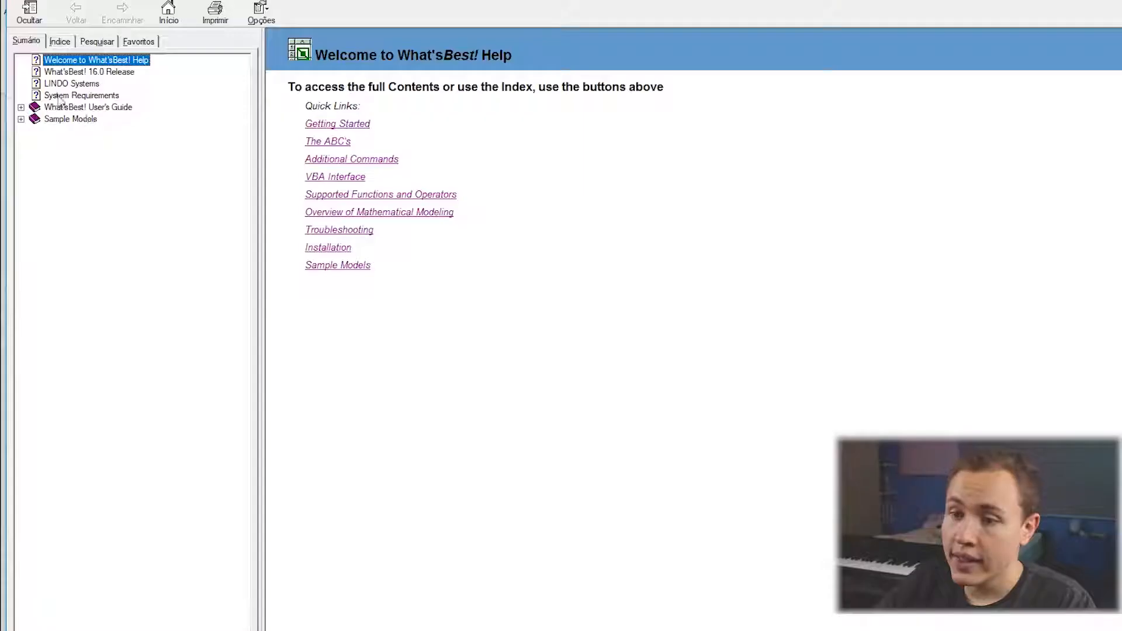
left_click(66, 96)
left_click(66, 107)
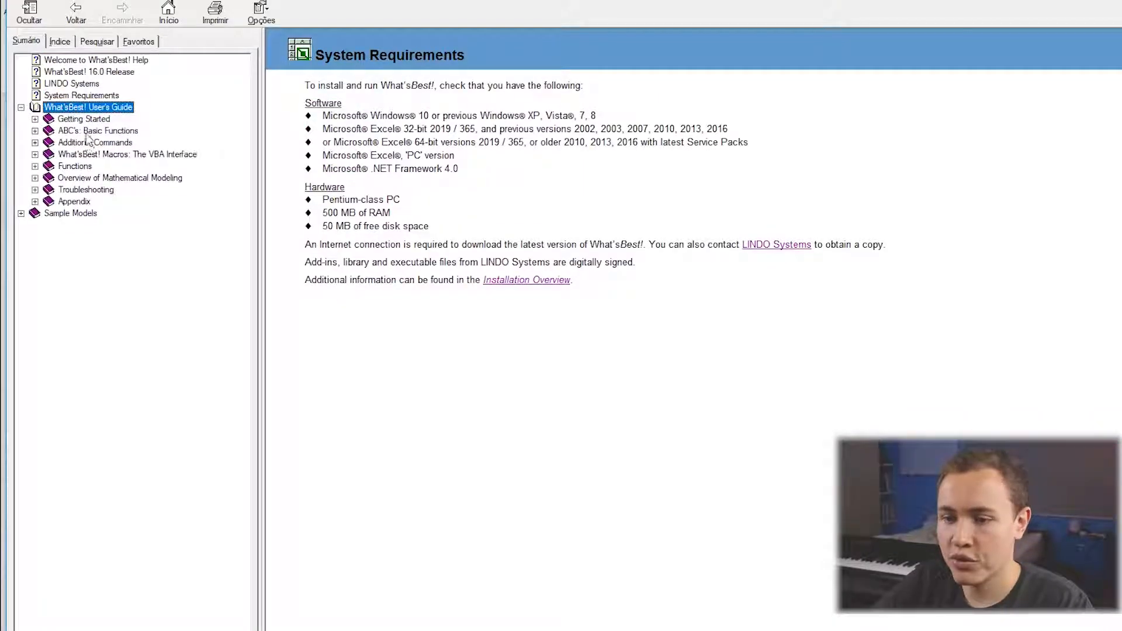
left_click(87, 131)
left_click(80, 178)
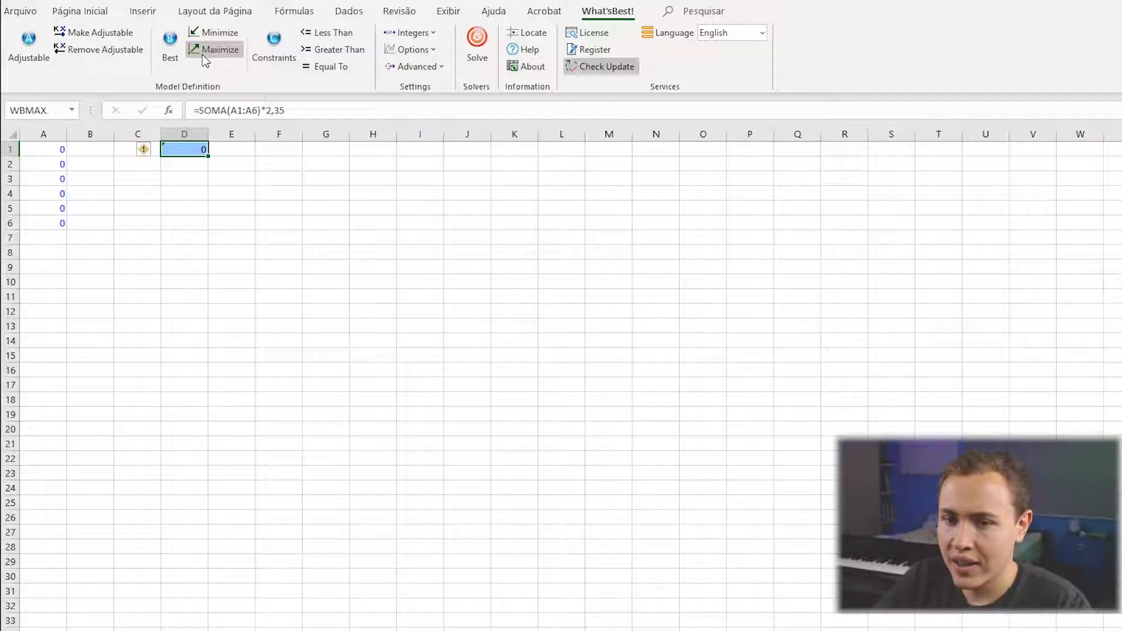
Enter 0 in cell D2 and set that cell as the objective to maximize.
left_click(195, 168)
type("0")
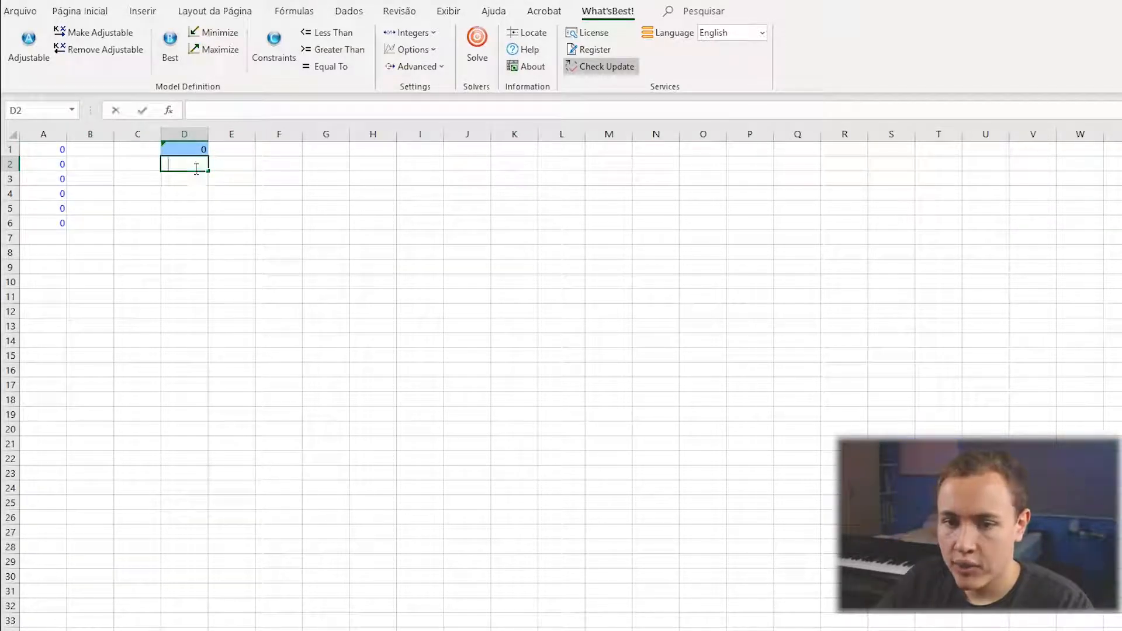
key("Return")
left_click(192, 162)
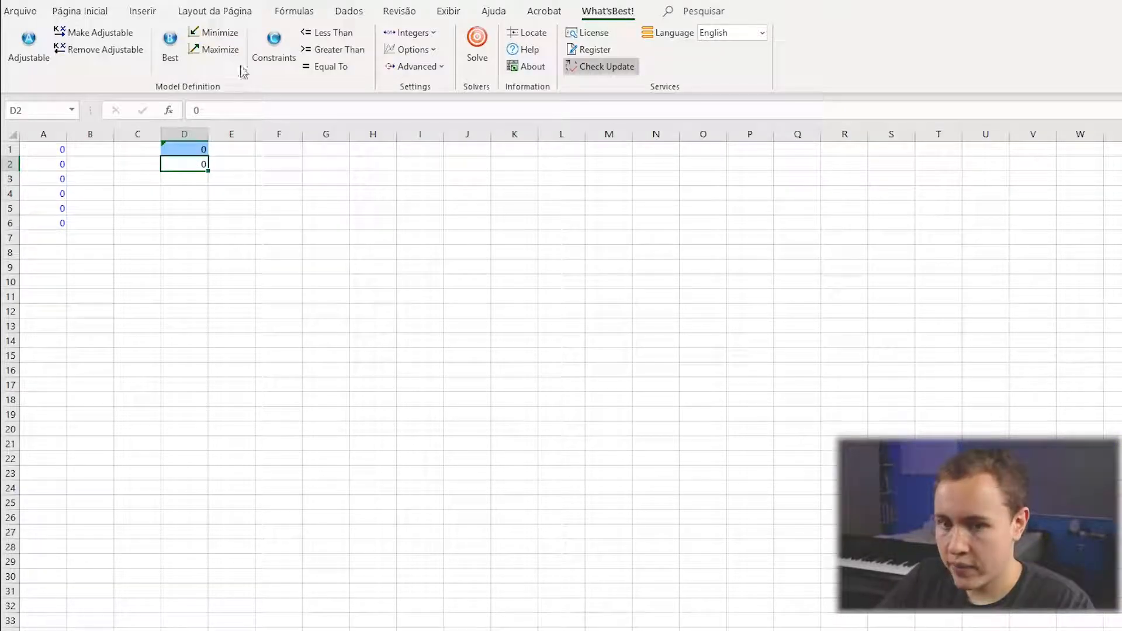
left_click(216, 49)
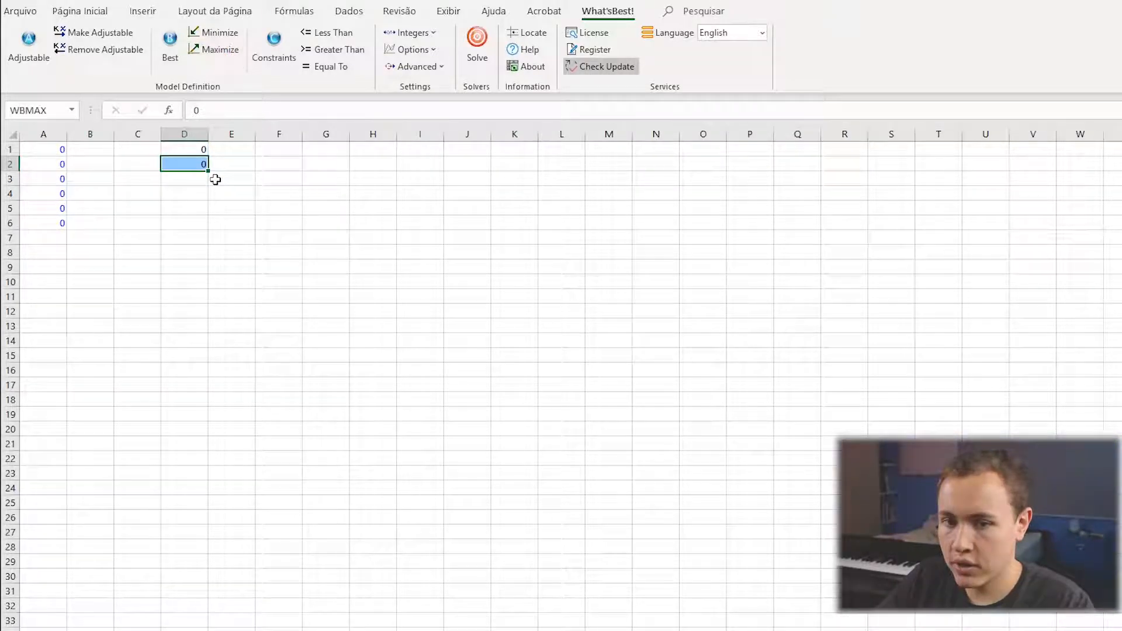
Set cell D1 as the objective to minimize and clear the value in D2.
left_click(190, 148)
left_click(214, 32)
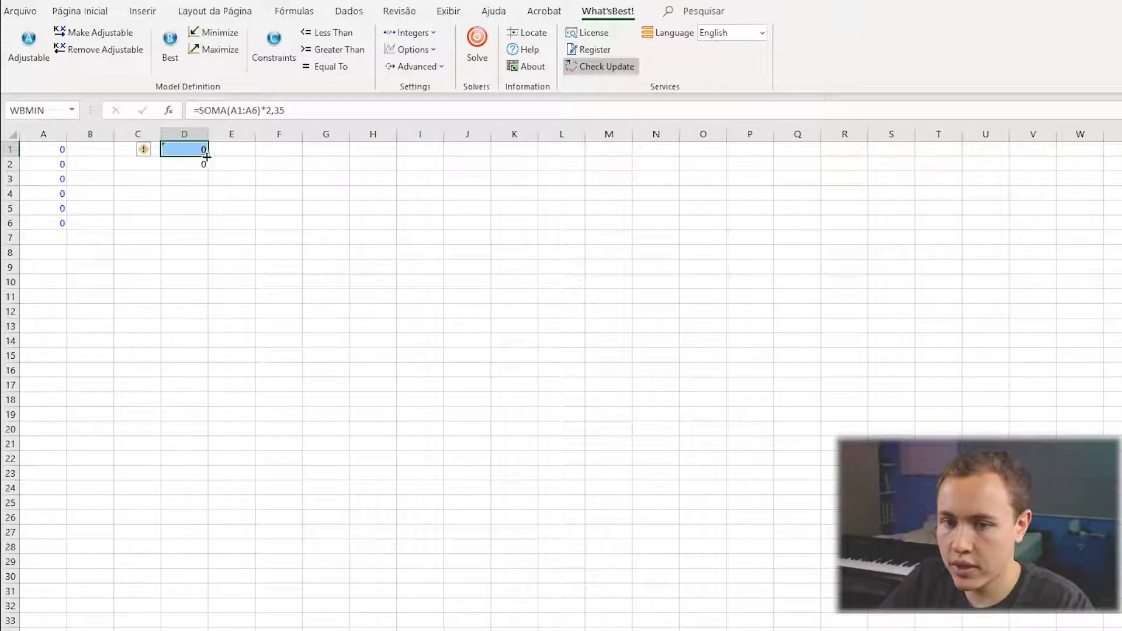
left_click(199, 162)
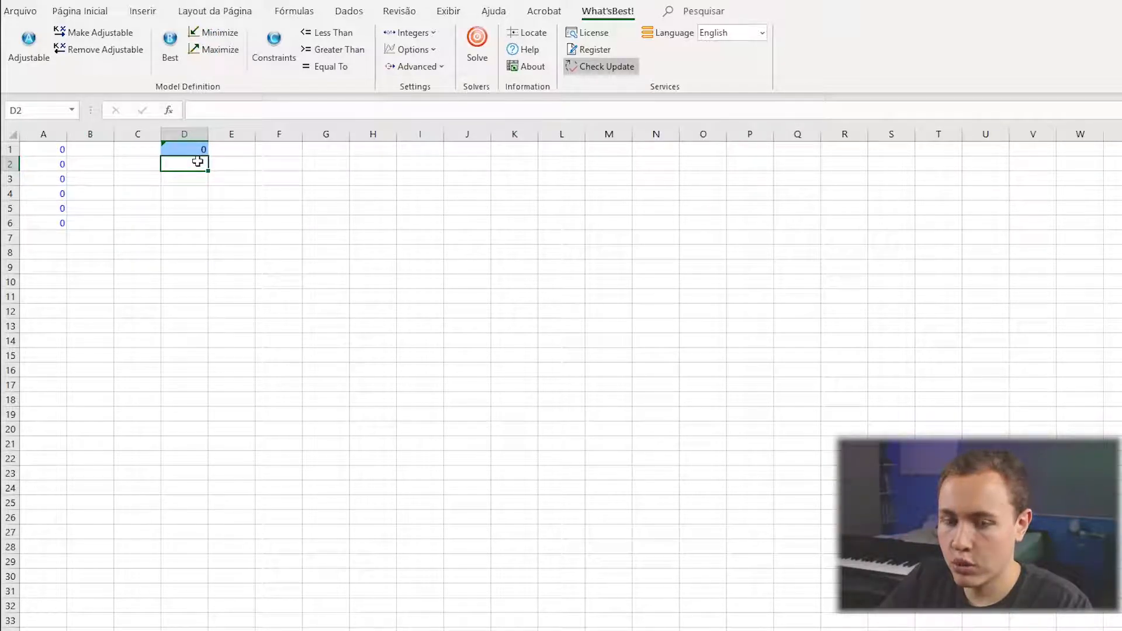
key("Down")
key("Down")
key("Down")
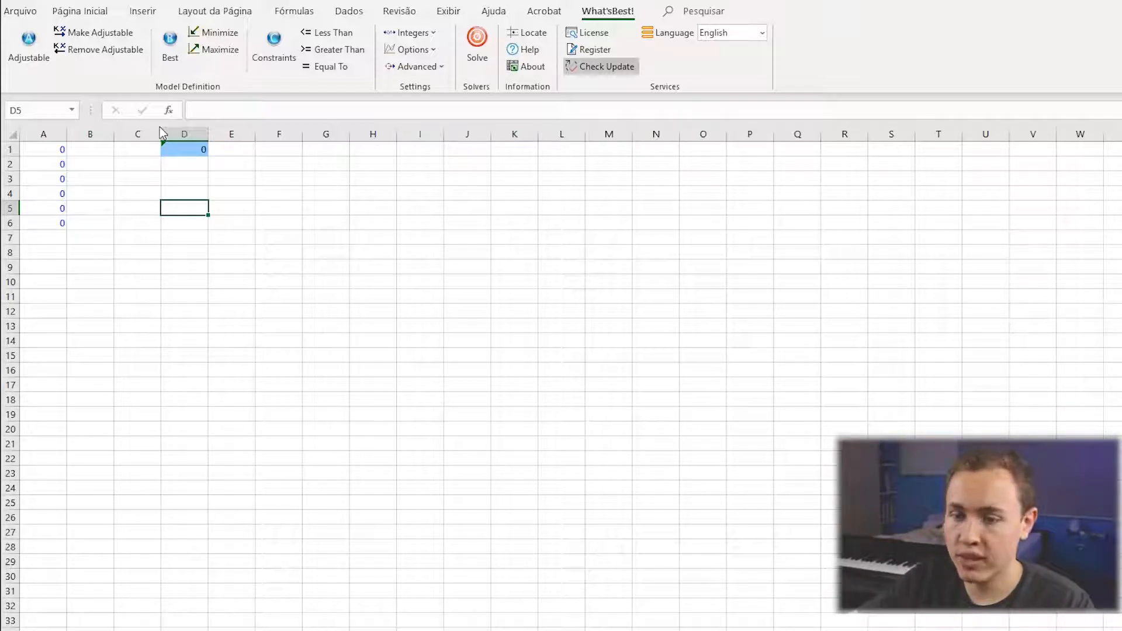
Point the Best objective definition at cell D1 on Planilha1 and accept it.
left_click(177, 65)
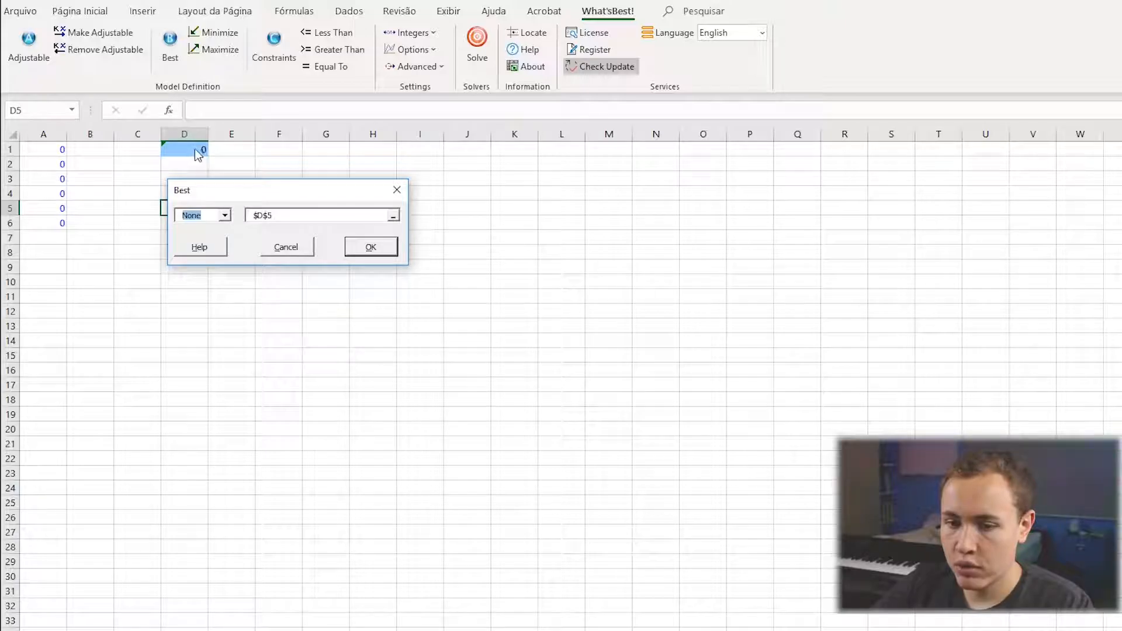
left_click(309, 215)
left_click(179, 153)
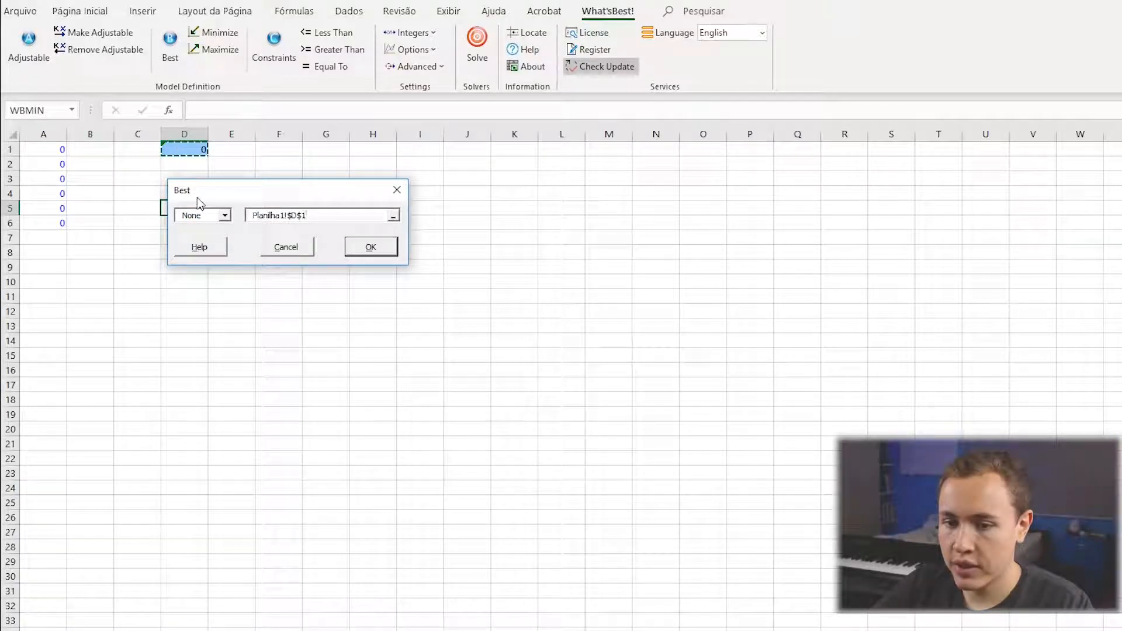
left_click(371, 250)
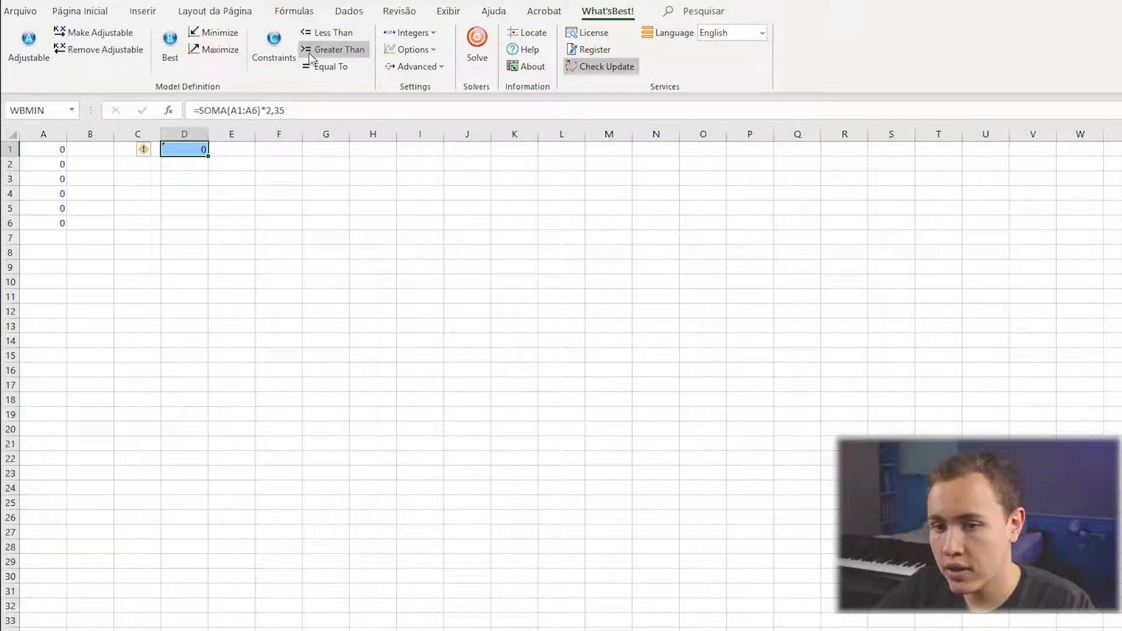
Add individual less-than constraints in cells B1 and B2, relating column A to column C.
left_click(90, 208)
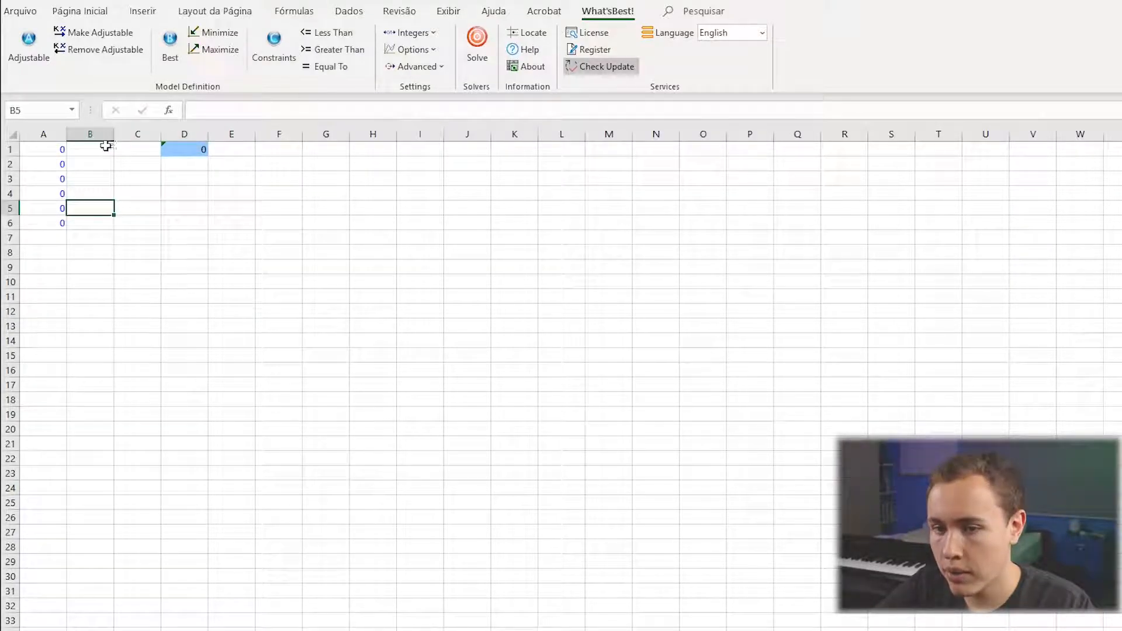
left_click_drag(104, 147, 105, 225)
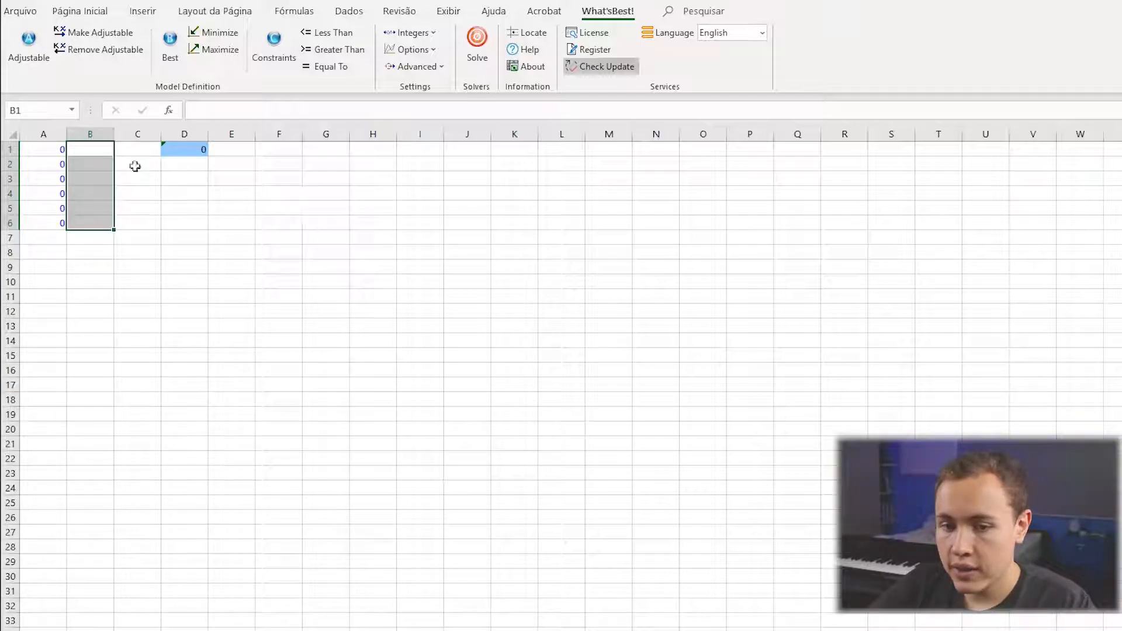
left_click(94, 151)
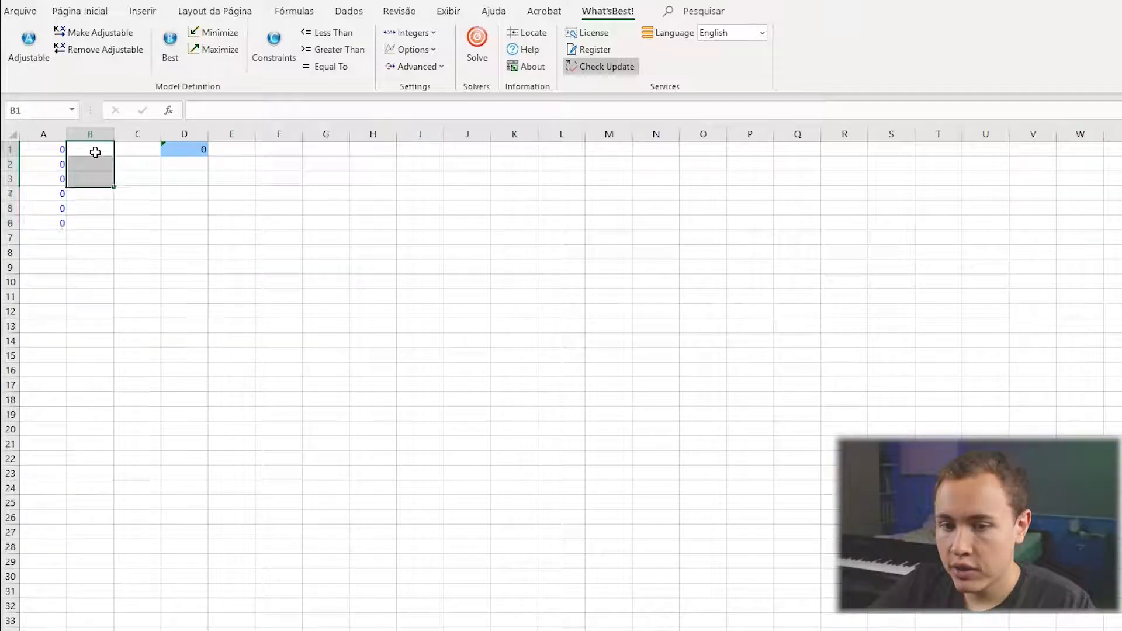
left_click(325, 33)
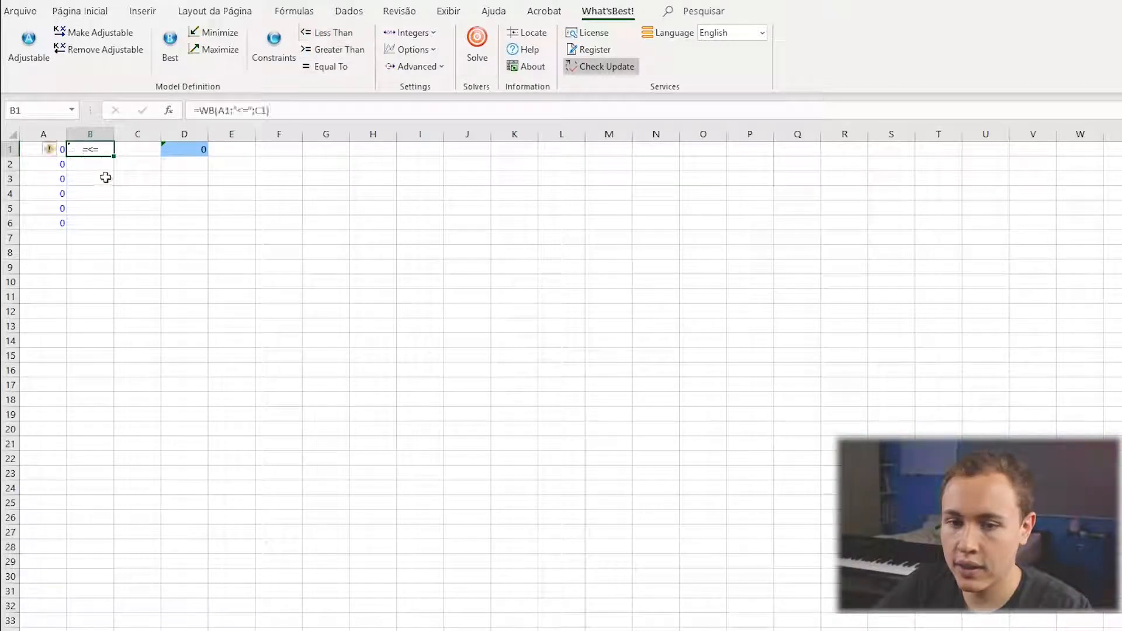
left_click(98, 163)
left_click(324, 33)
left_click(130, 207)
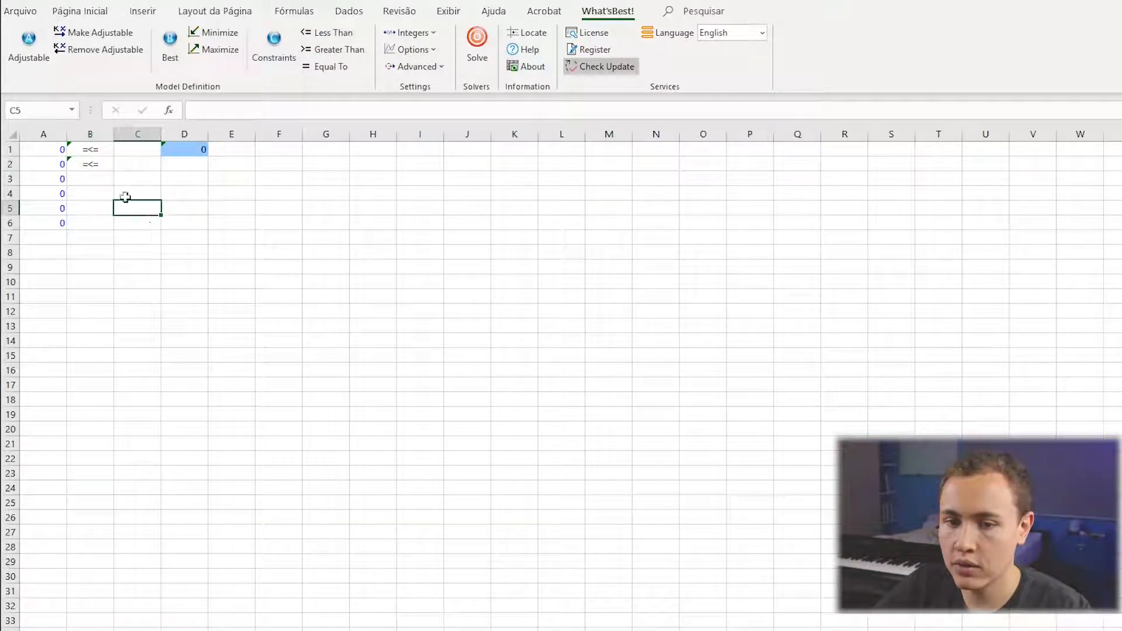
Clear range B1:B6 and apply less-than constraints to the whole range at once.
left_click_drag(104, 150, 93, 224)
key("Delete")
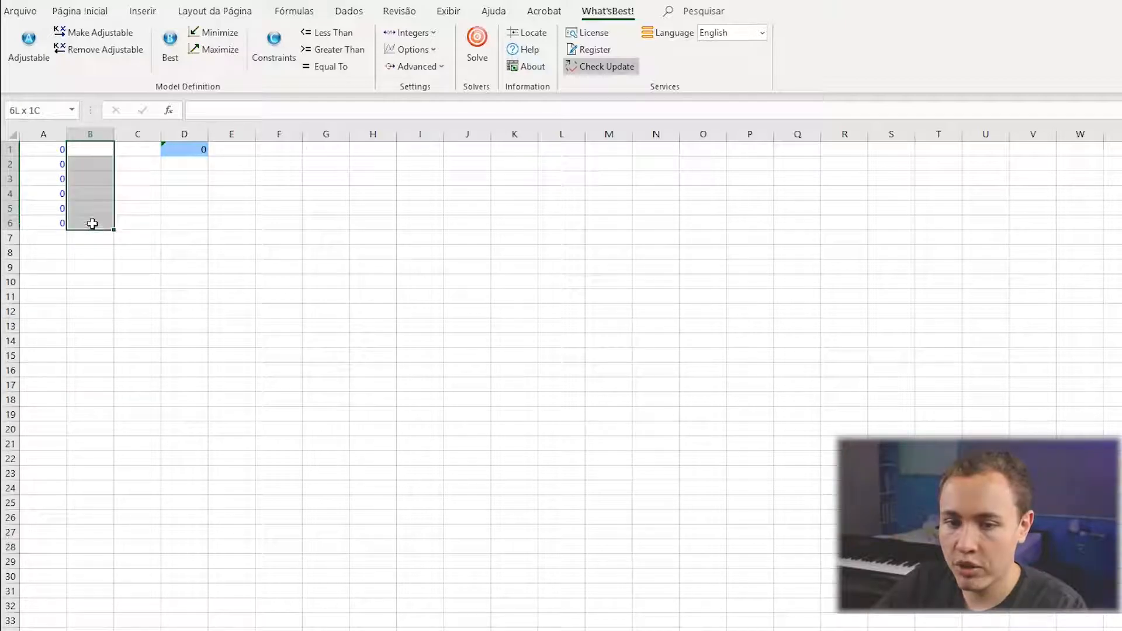
left_click(324, 32)
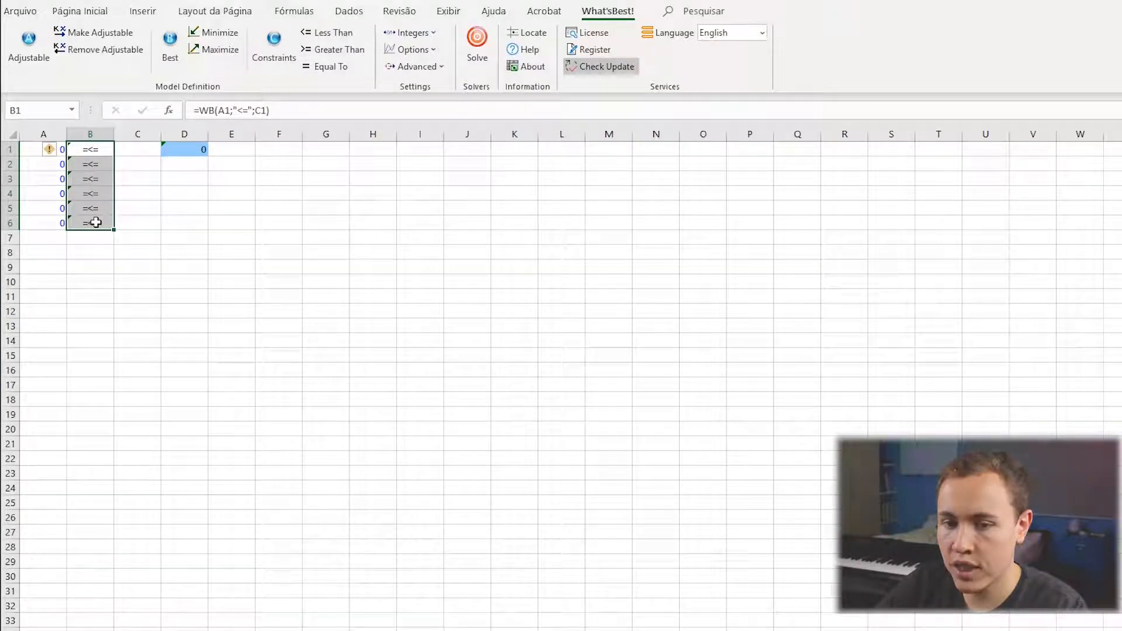
Move the objective cell from D1 to F1.
left_click(134, 149)
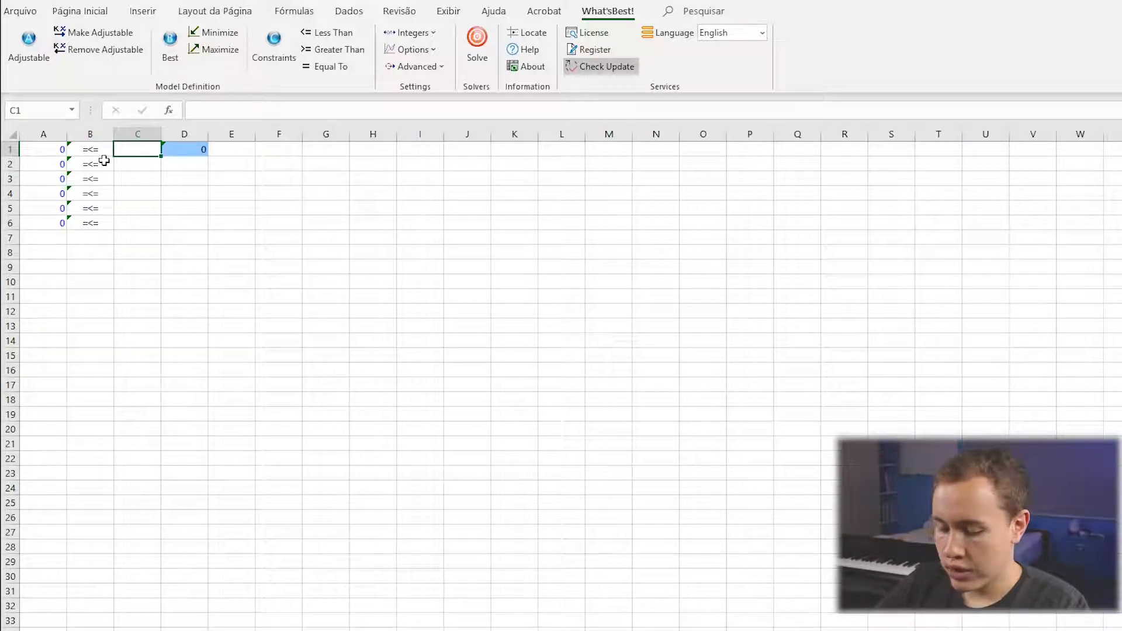
left_click(192, 153)
mouse_move(206, 161)
left_mouse_down()
mouse_move(256, 166)
mouse_move(281, 147)
left_mouse_up()
left_click(199, 184, "ctrl")
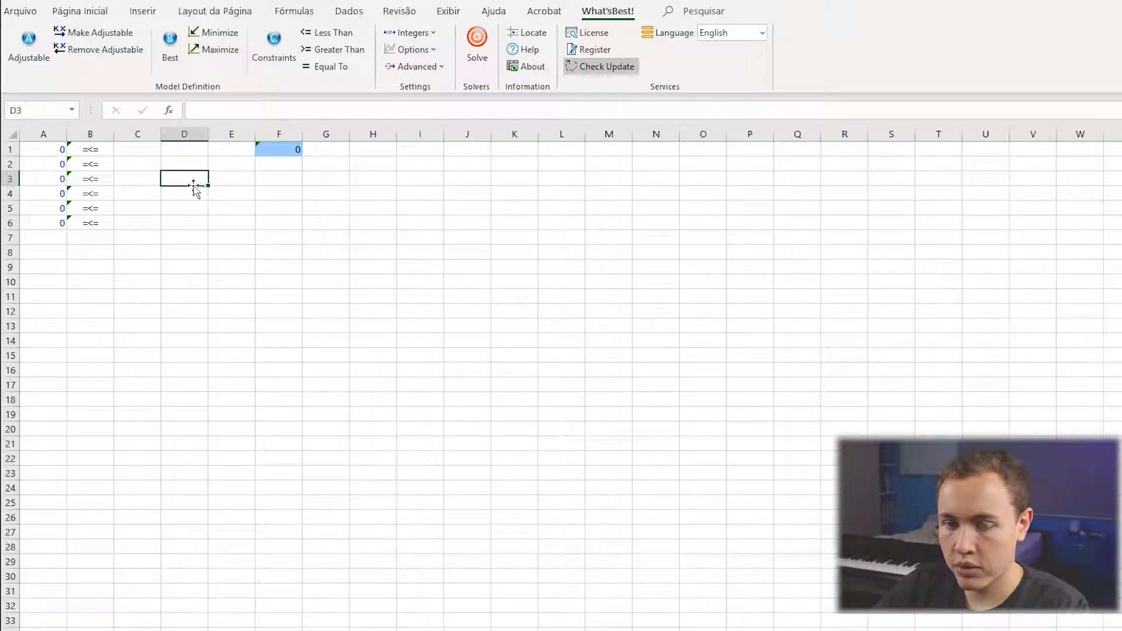
Enter the constraint limits 5, 4, 6, 8, 10 and 5 in cells C1 to C6.
left_click(141, 152)
type("5")
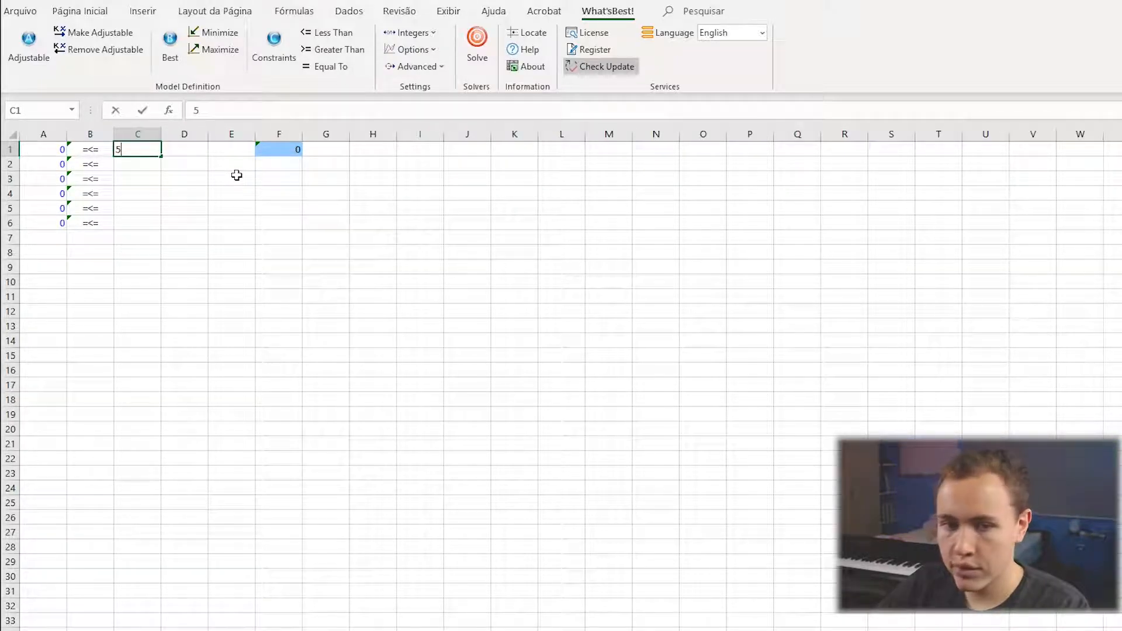
key("Return")
type("4")
key("Return")
type("6")
key("Return")
type("8")
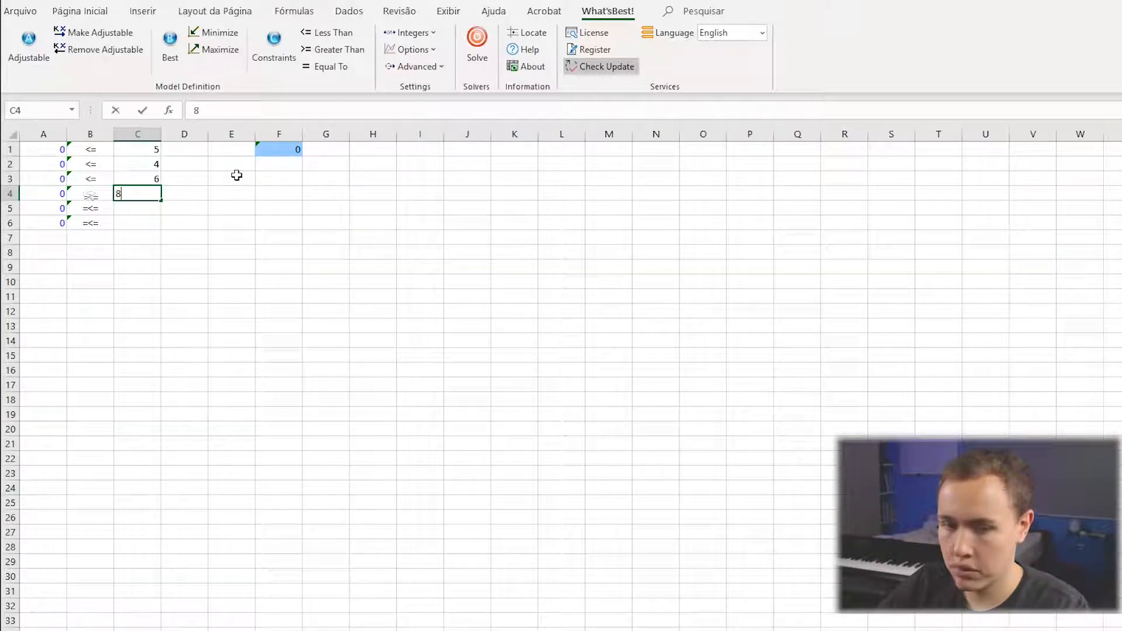
key("Return")
type("10")
key("Return")
type("5")
key("Return")
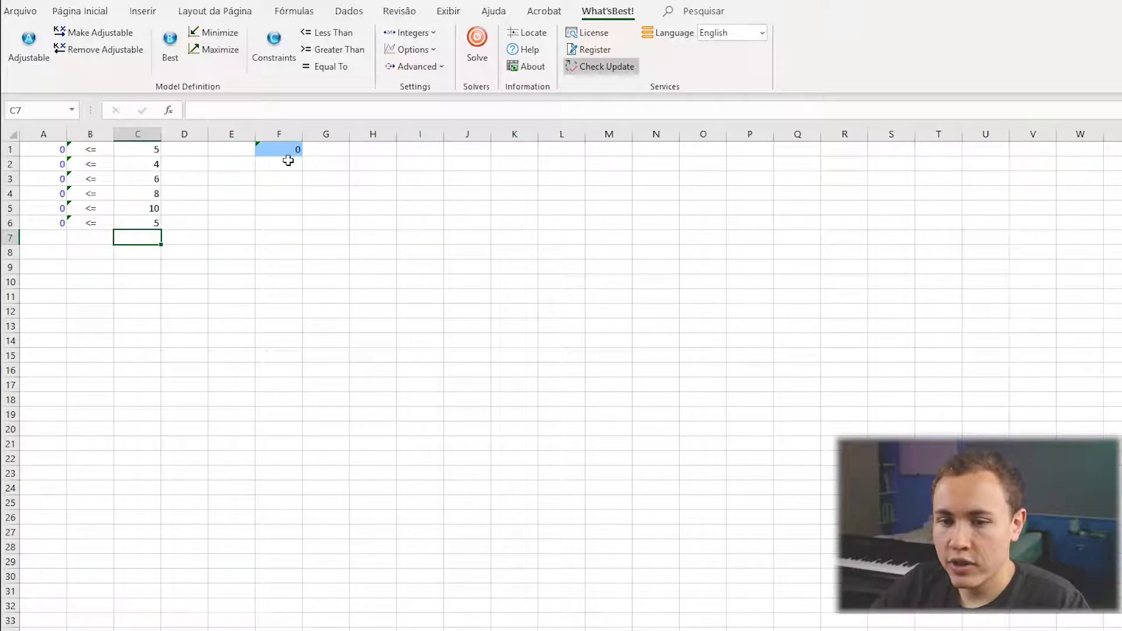
Solve the model as a minimization, review the solution status and direction in the status report, and return to the model sheet.
left_click(289, 153)
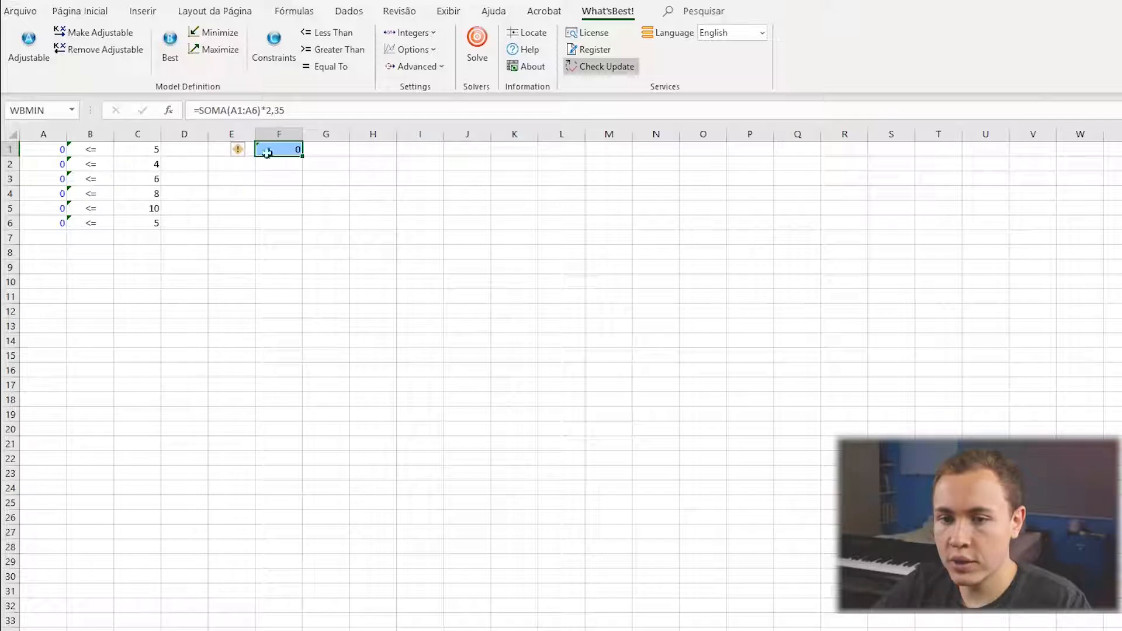
left_click(489, 57)
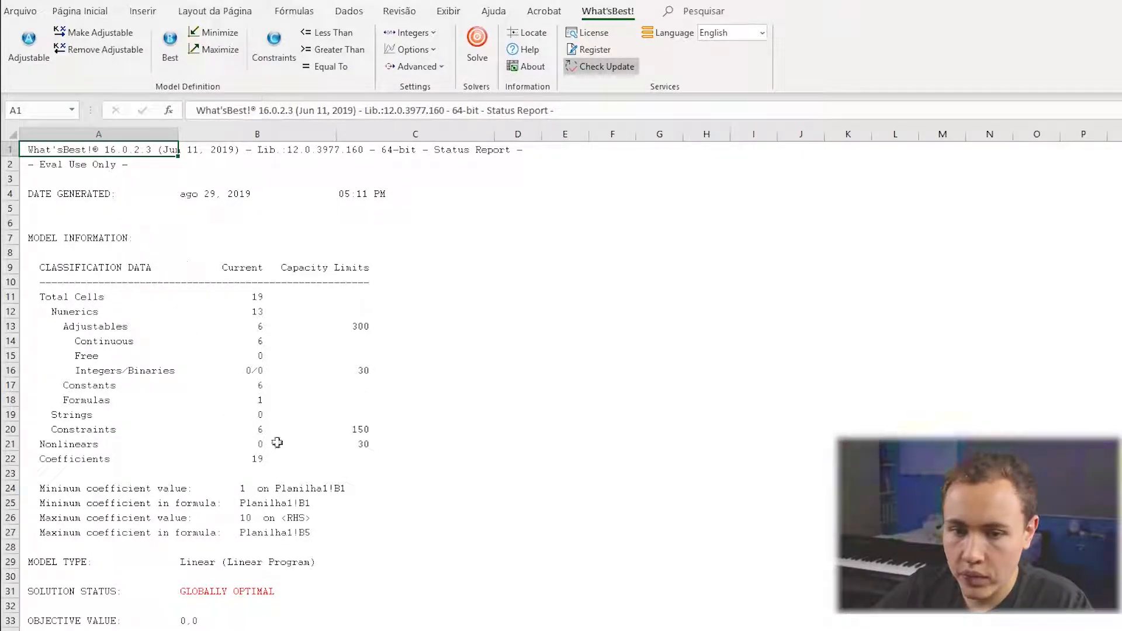
scroll(285, 446, "down", 3)
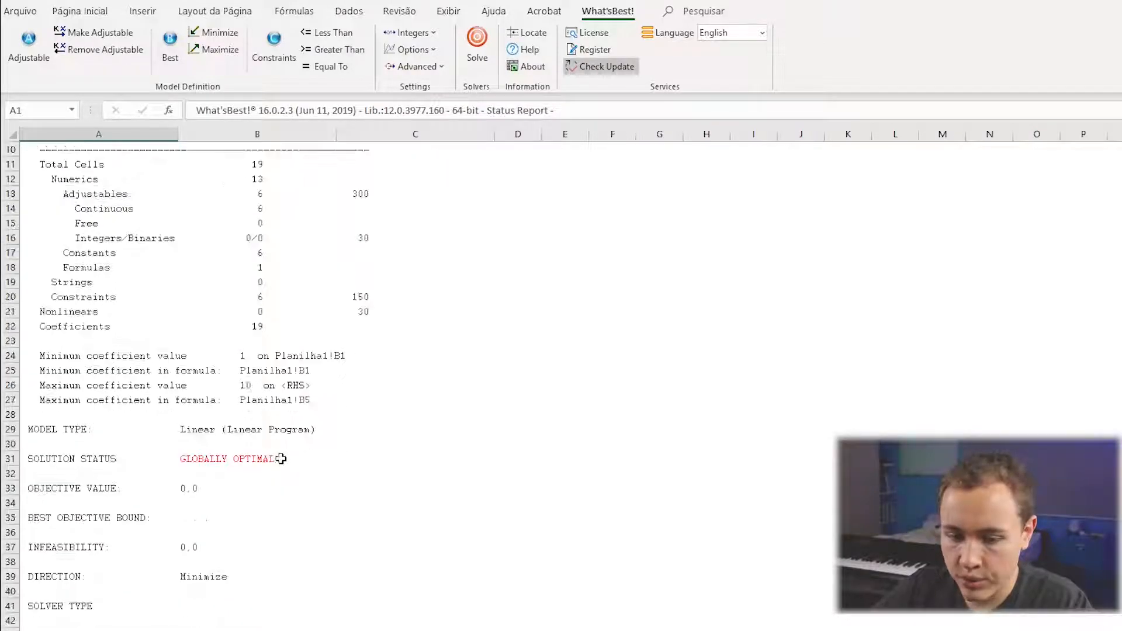
left_click(222, 577)
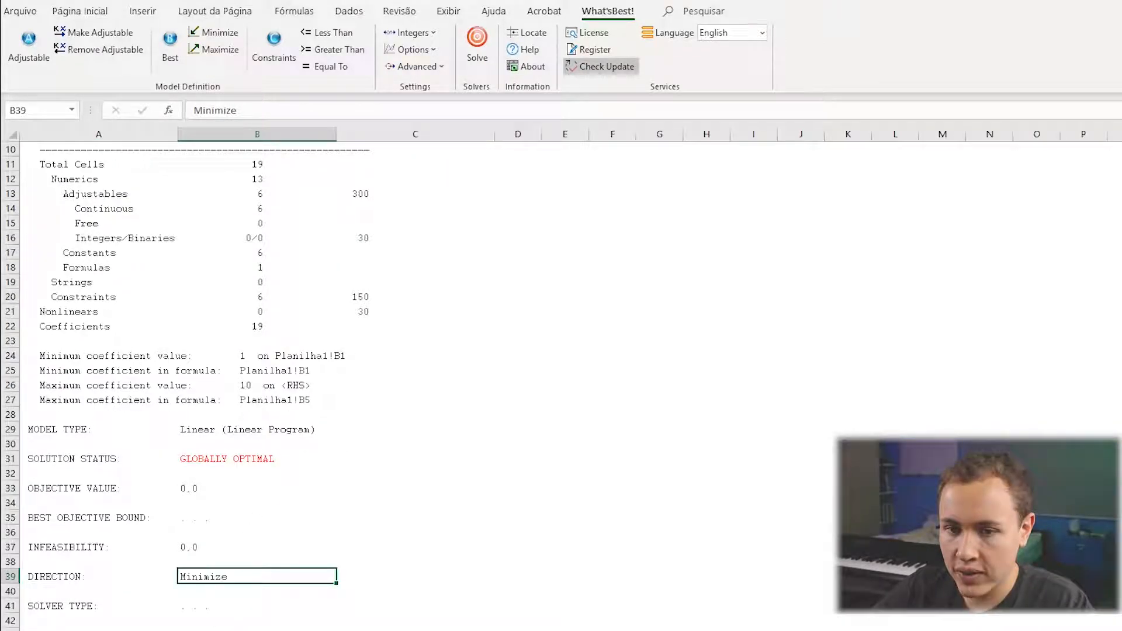
left_click(146, 630)
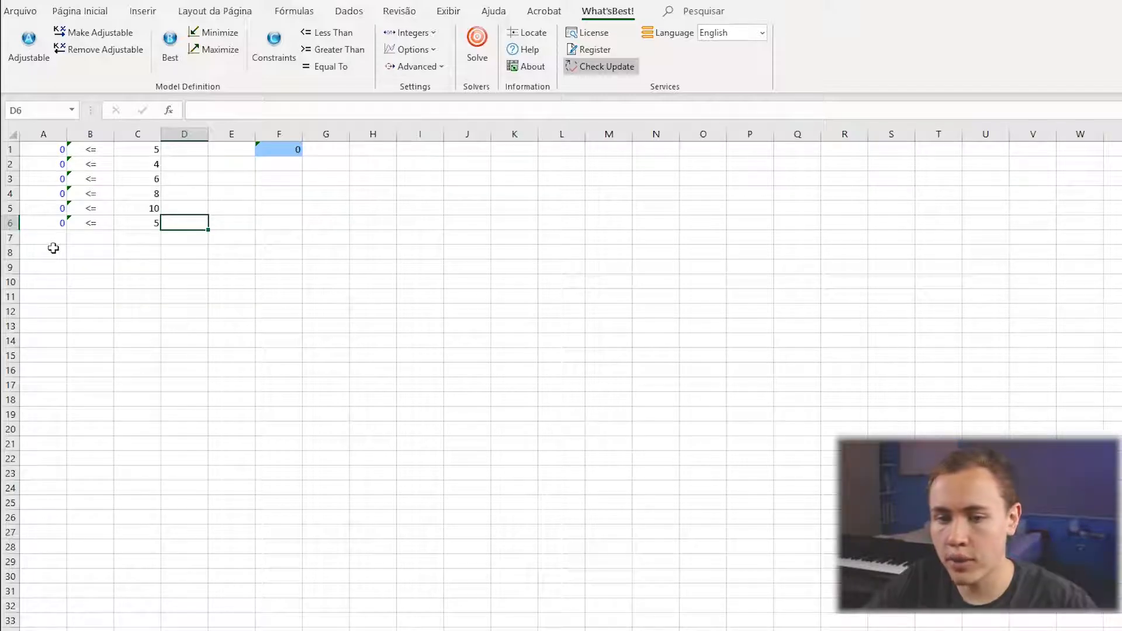
Change the objective in cell F1 to maximize and solve the model again.
left_click(275, 154)
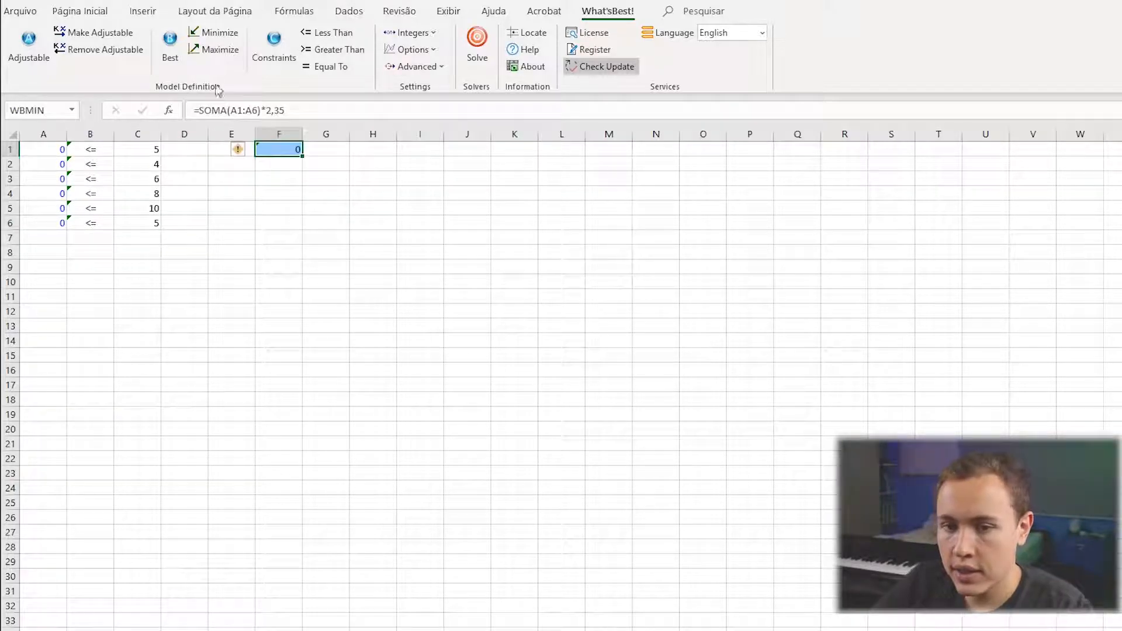
left_click(217, 46)
left_click(336, 223)
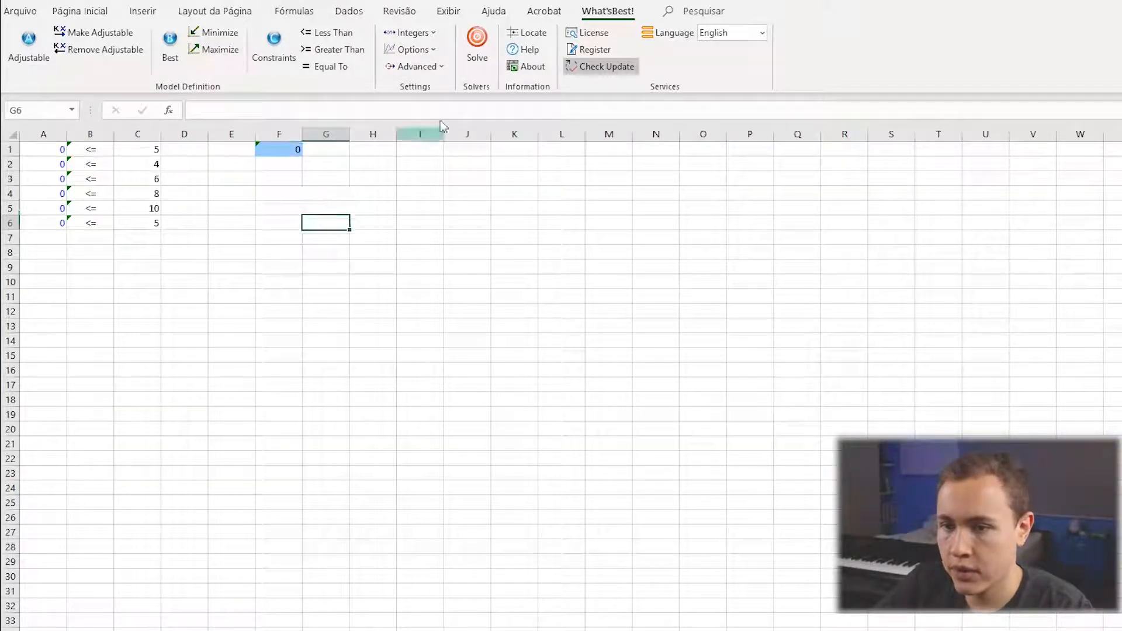
left_click(477, 47)
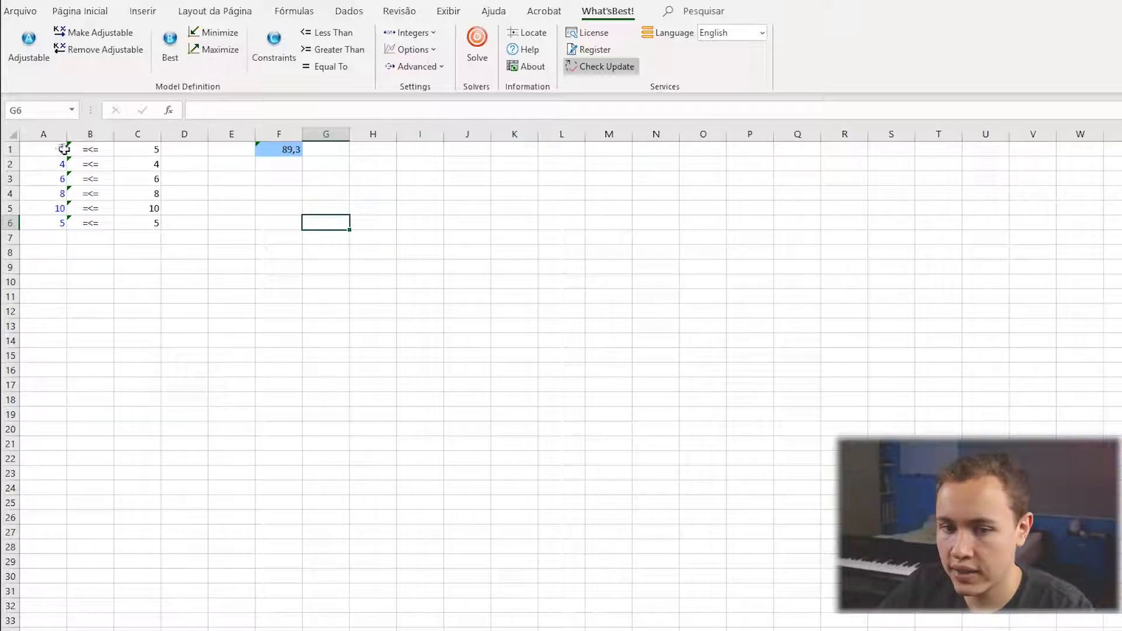
Compare the solved adjustable cells A1:A6 with the limits in C1:C6 and examine the objective in F1.
left_click_drag(50, 147, 52, 217)
left_click_drag(153, 147, 156, 225)
left_click(281, 148)
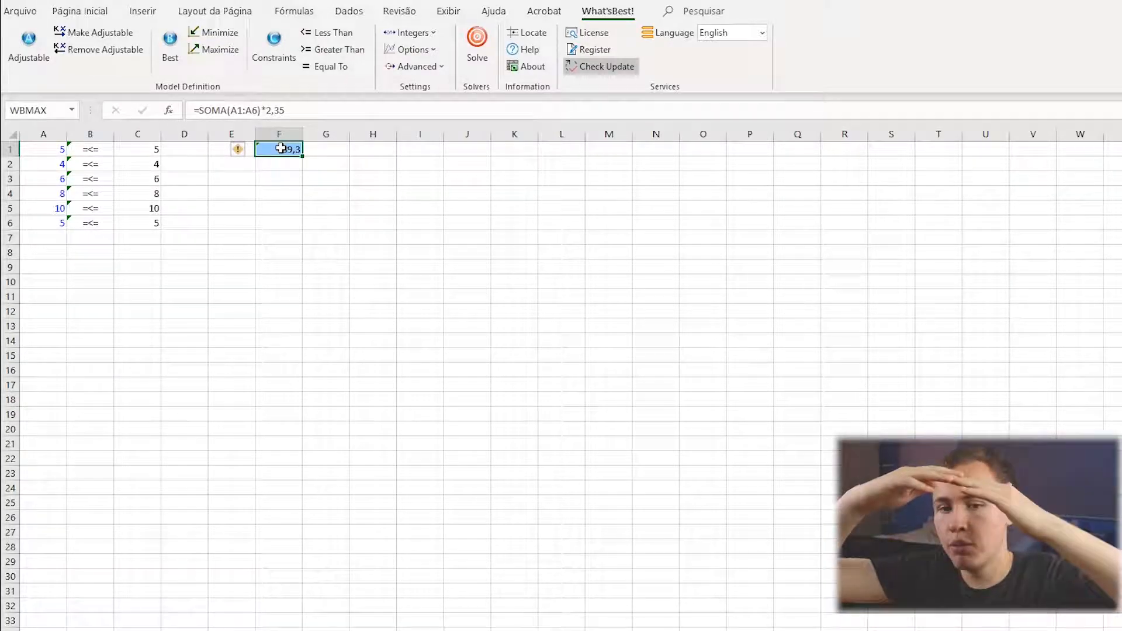
left_click(60, 151)
left_click(50, 194)
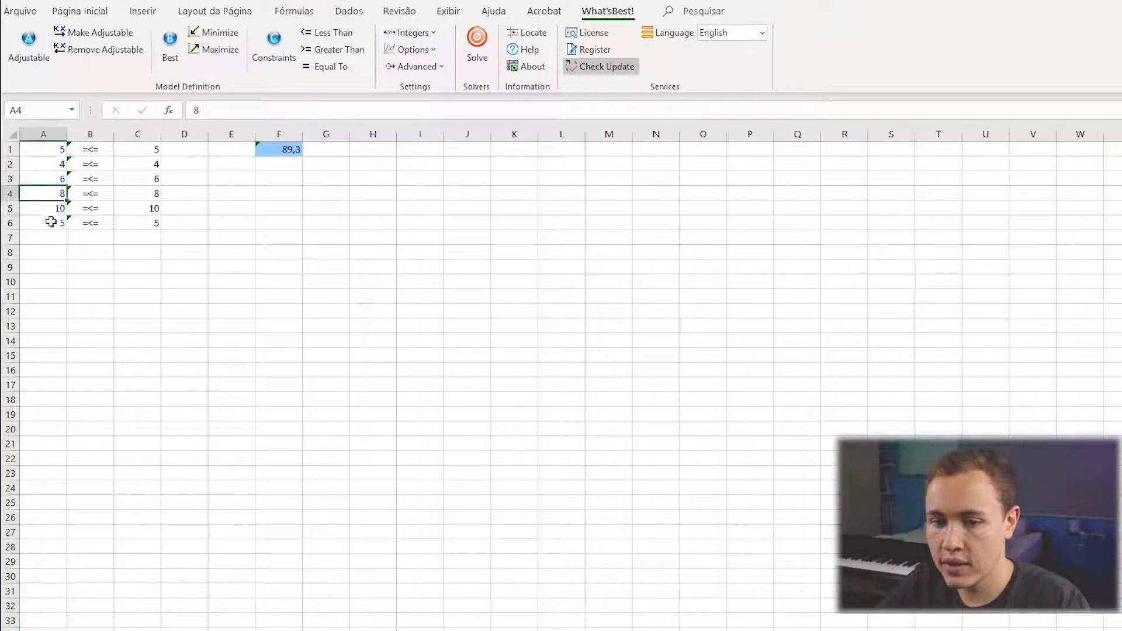
left_click_drag(142, 158, 143, 226)
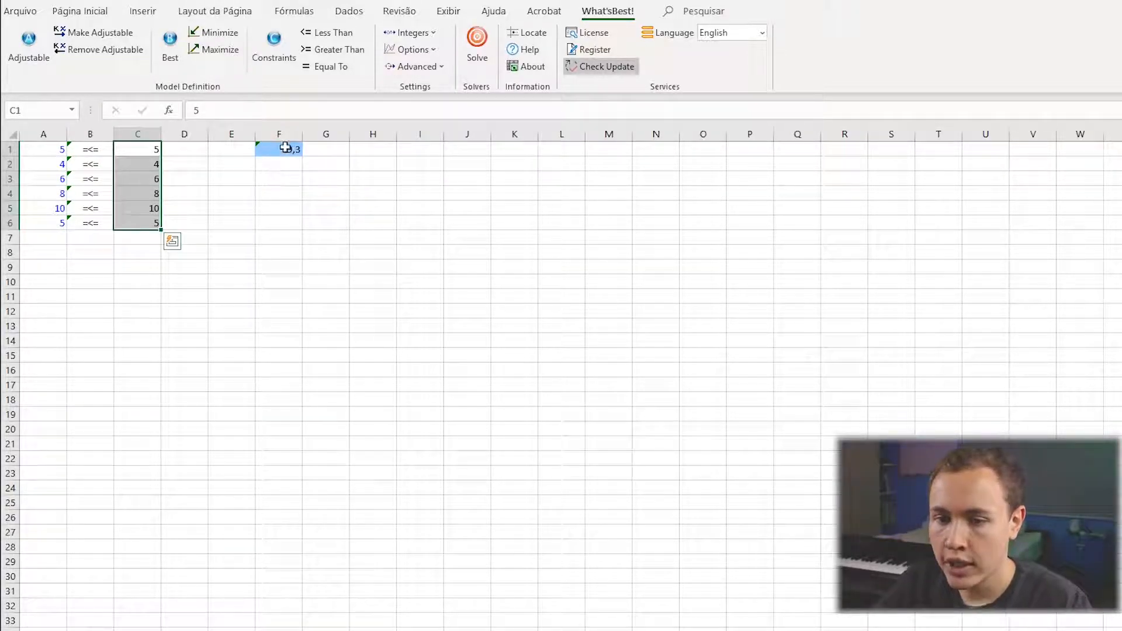
left_click(289, 149)
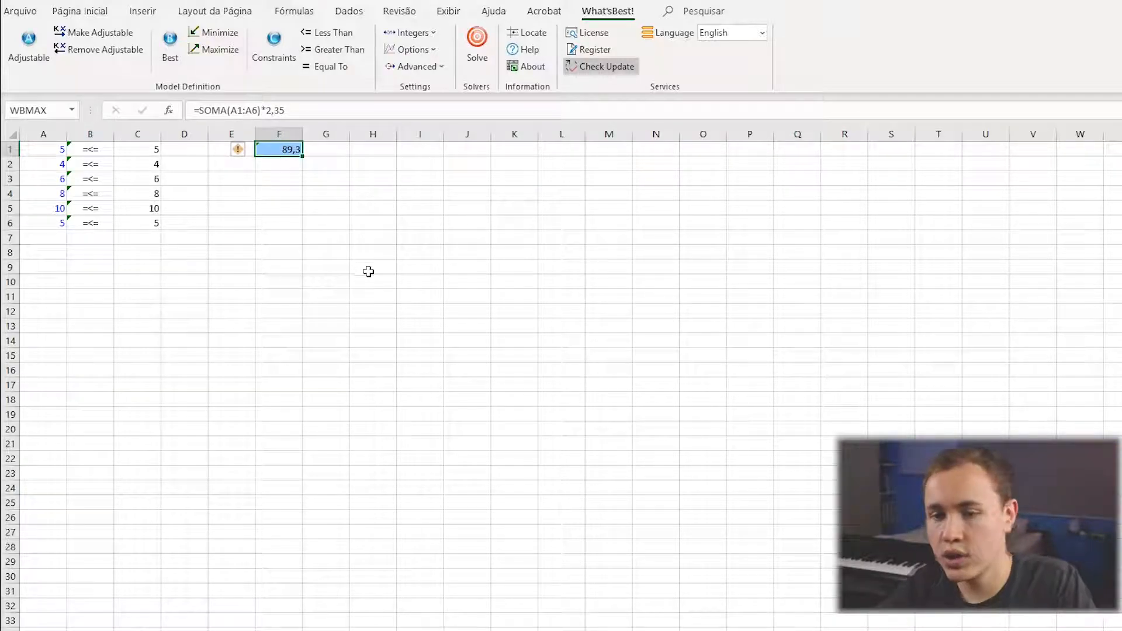
left_click(384, 299)
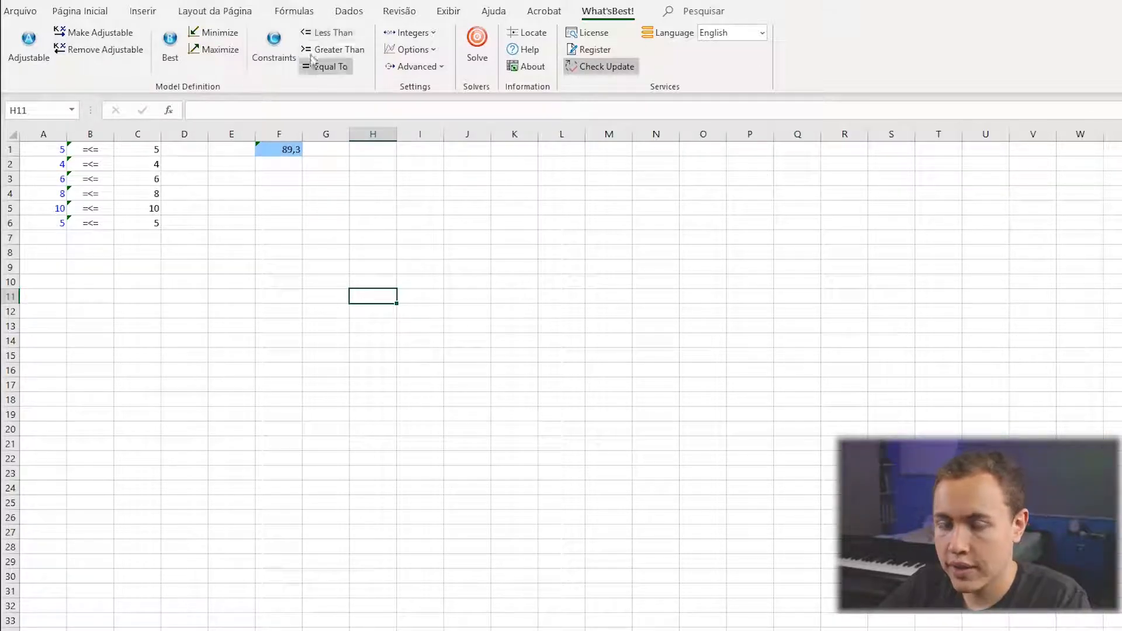
Clear the constraints in B1:B6, adding a less-than constraint in B1 and a greater-than constraint in B2.
left_click_drag(94, 150, 94, 223)
key("Delete")
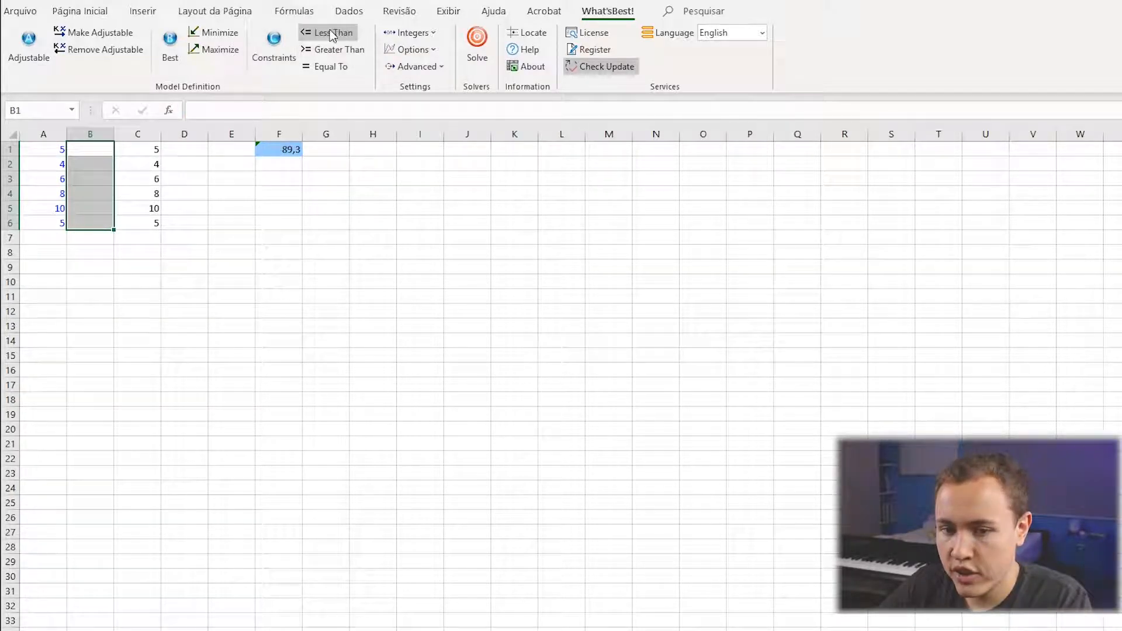
left_click_drag(70, 153, 70, 230)
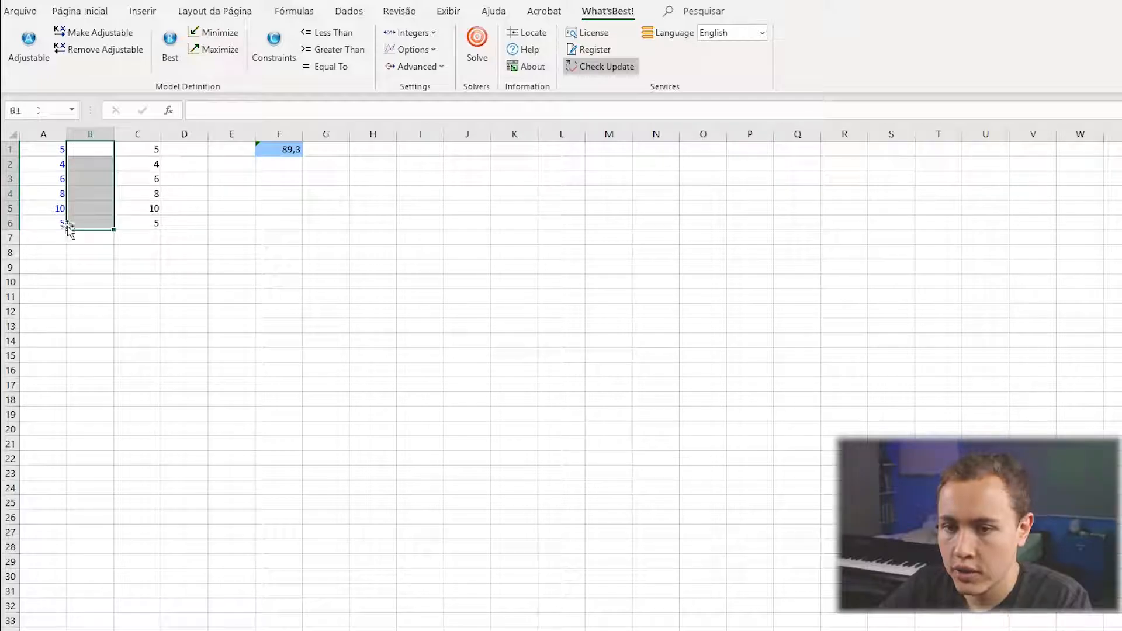
left_click(100, 154)
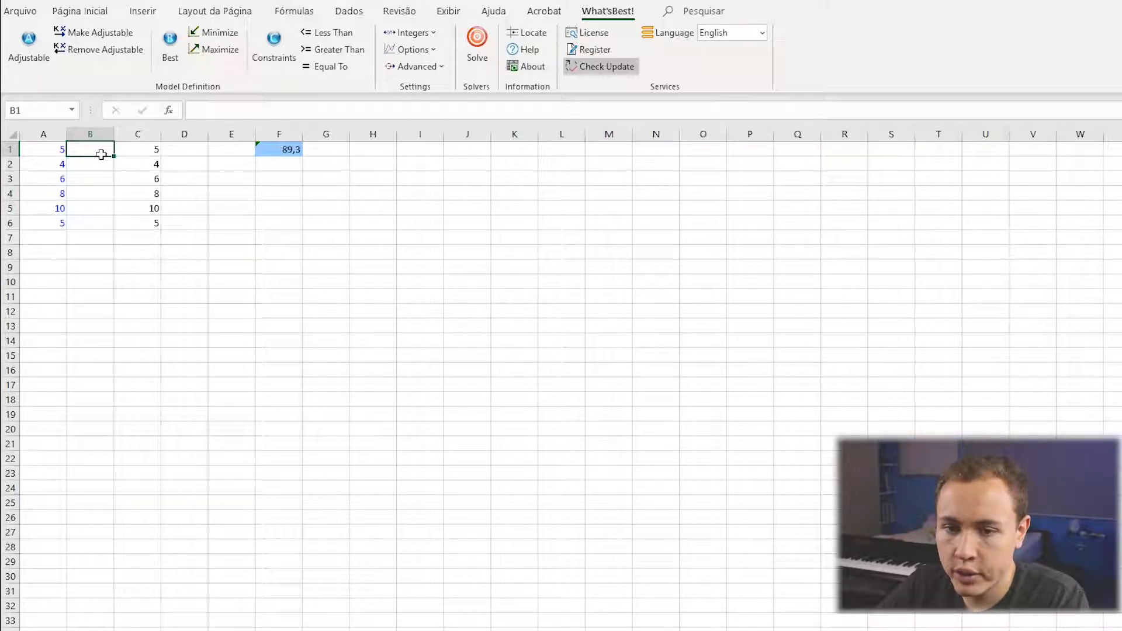
left_click(331, 32)
key("Down")
left_click(332, 49)
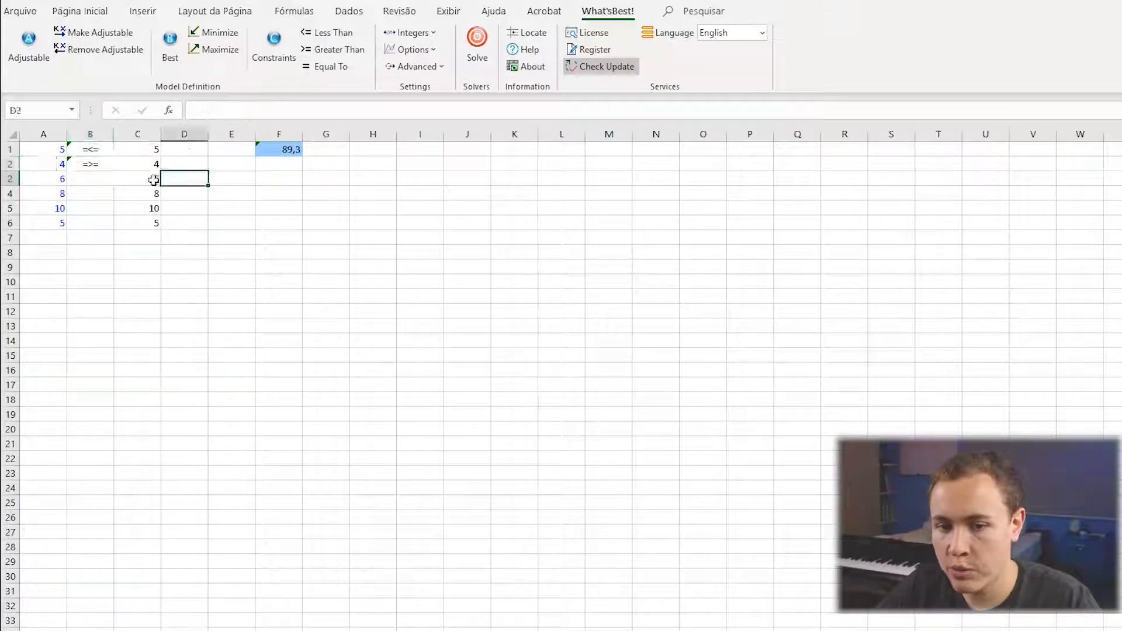
Copy the constraint pair in B1:B2 into cells B3:B4 and B5:B6.
left_click_drag(92, 155, 100, 166)
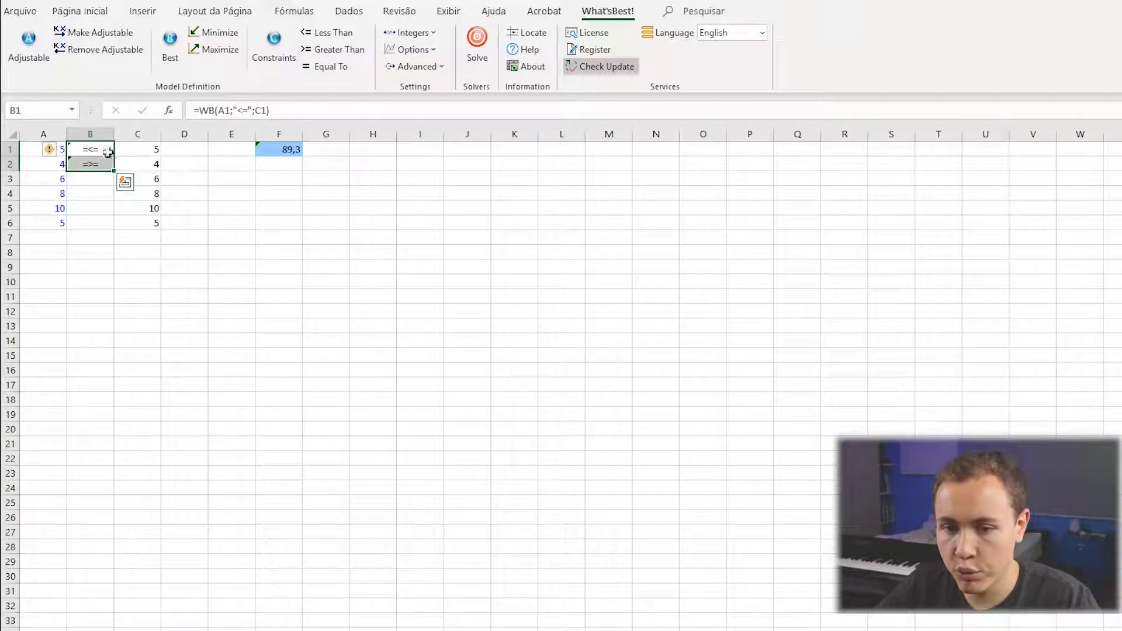
key("ctrl+c")
left_click(87, 183)
key("ctrl+v")
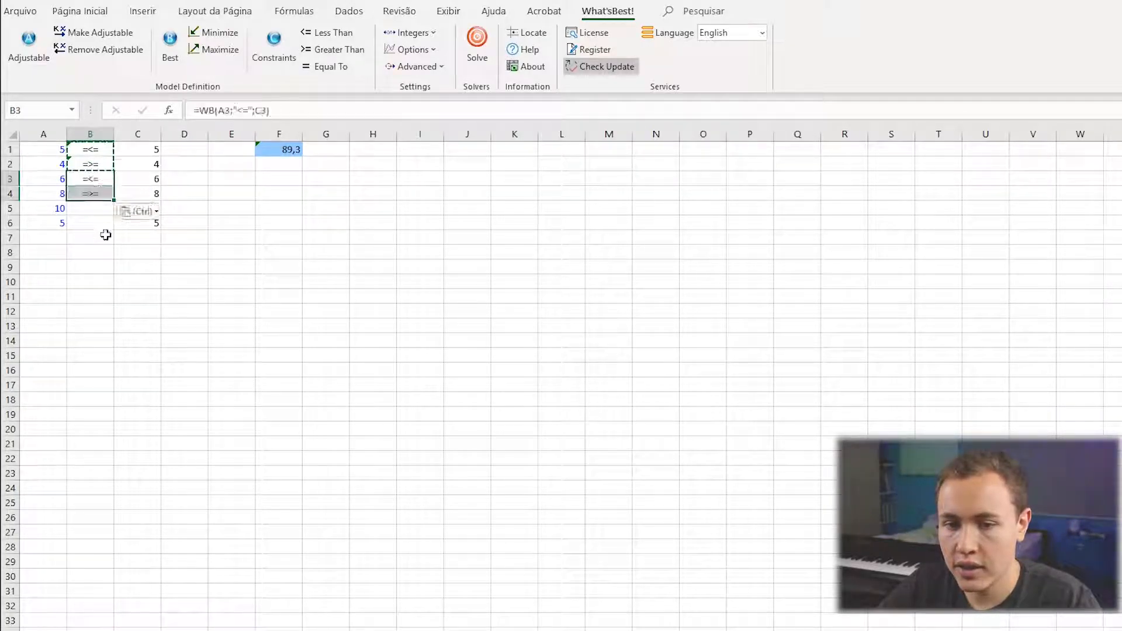
left_click(88, 208)
key("ctrl+v")
left_click(126, 353)
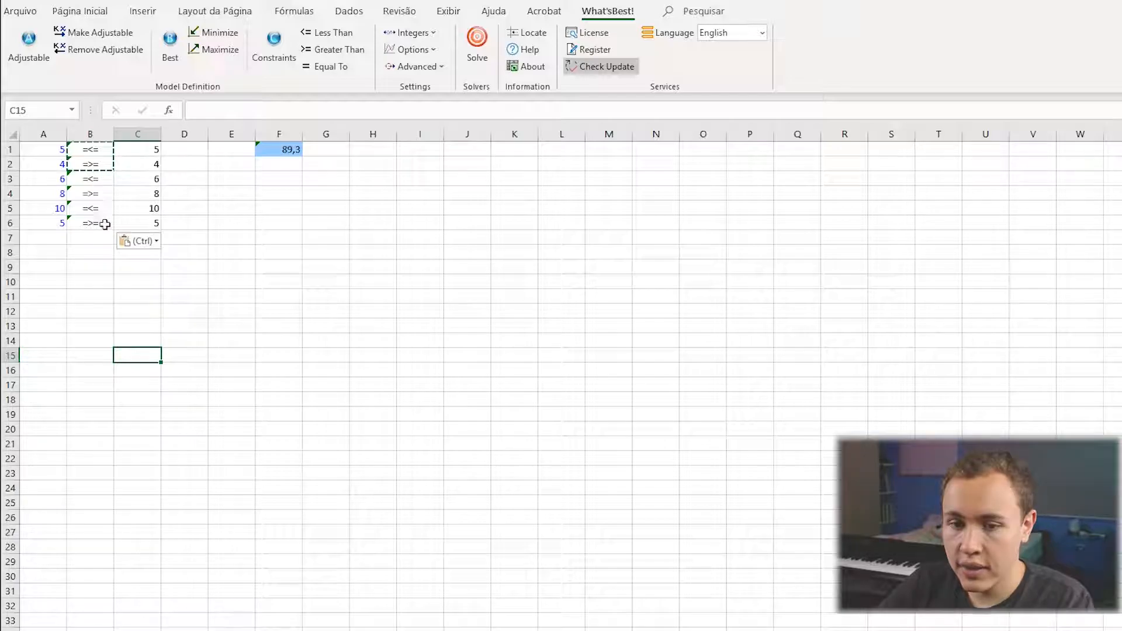
Clear the constraints in B2:B6 and examine the WB formula and its comparison operator in cell B1.
left_click_drag(90, 167, 91, 222)
key("Delete")
left_click(91, 149)
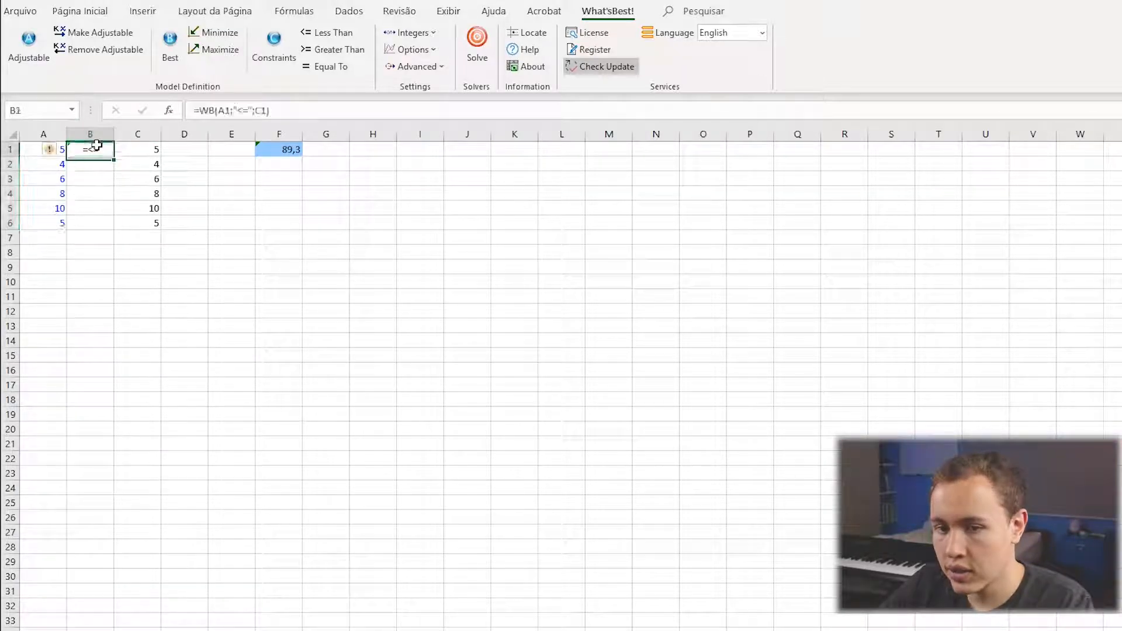
left_click_drag(199, 110, 285, 119)
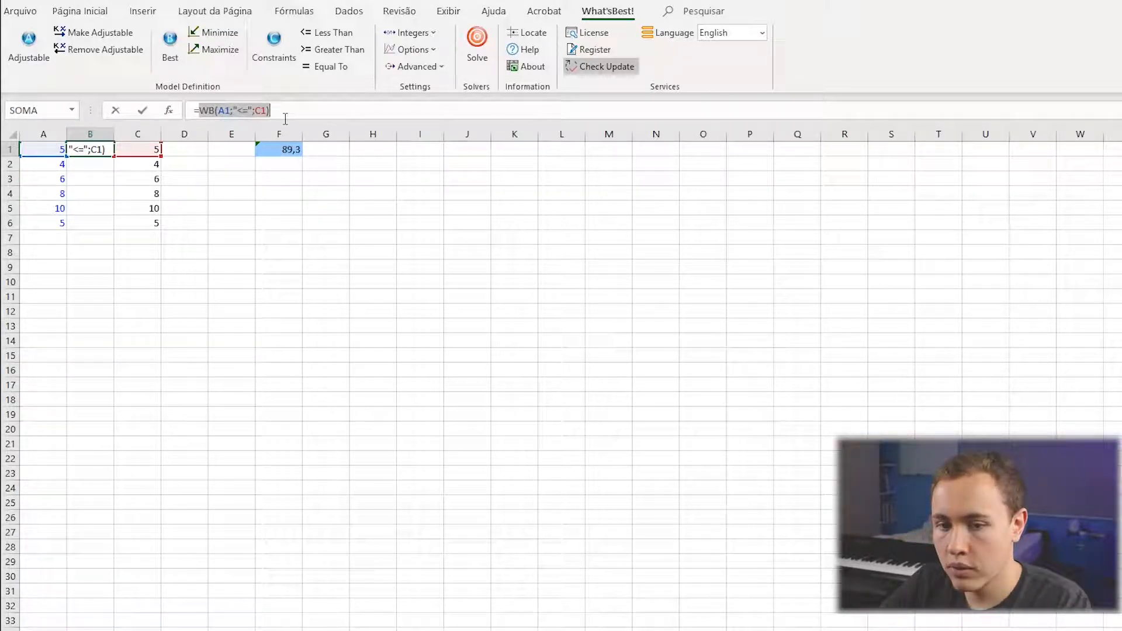
double_click(240, 110)
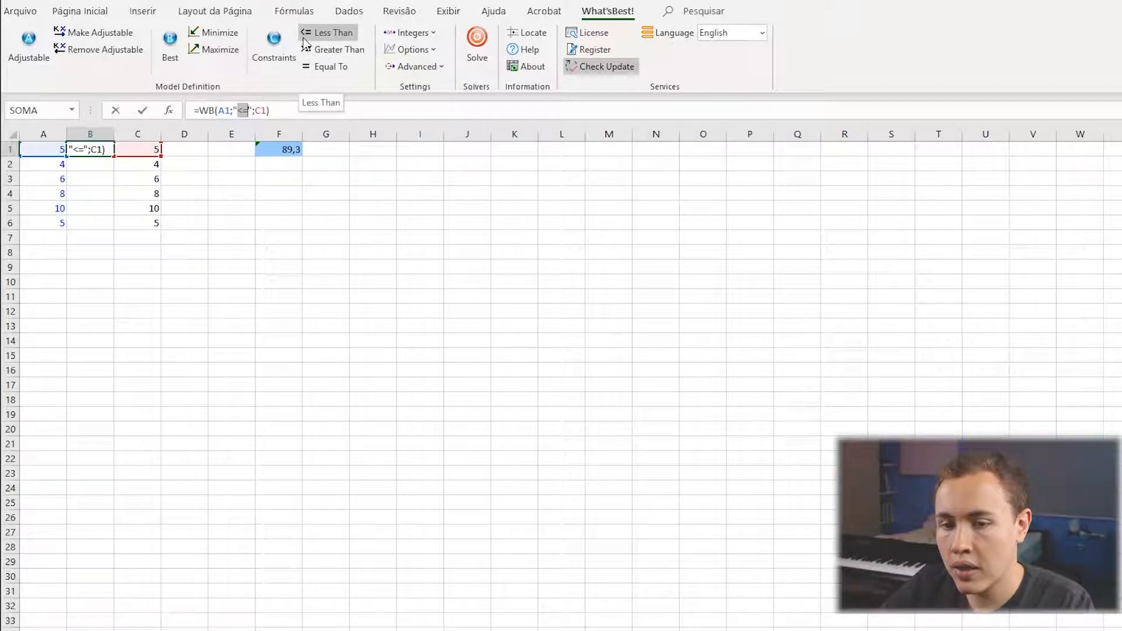
Examine the C1 reference in B1's constraint formula, and clear B1 and the limits in C2:C6.
double_click(259, 111)
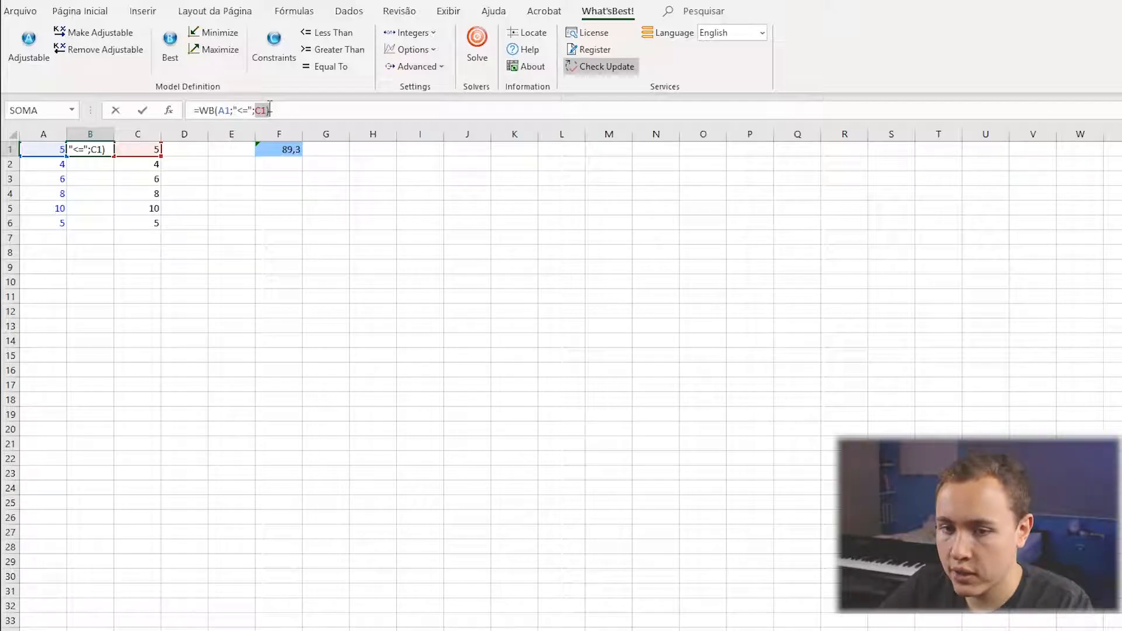
left_click_drag(314, 106, 194, 110)
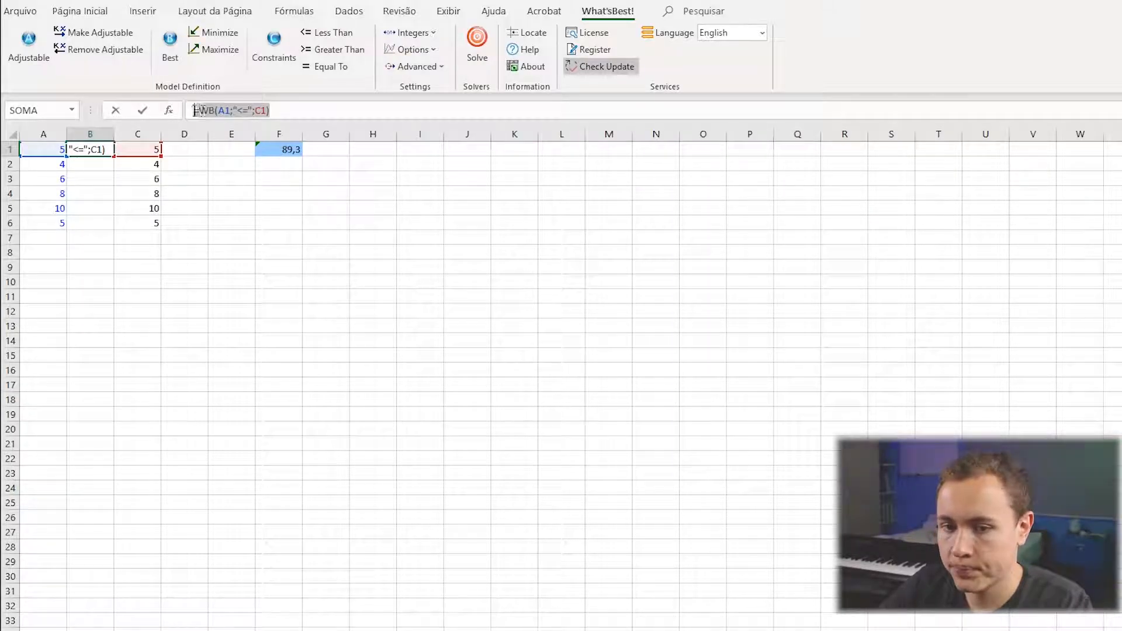
key("Delete")
left_click_drag(154, 167, 153, 219)
key("Delete")
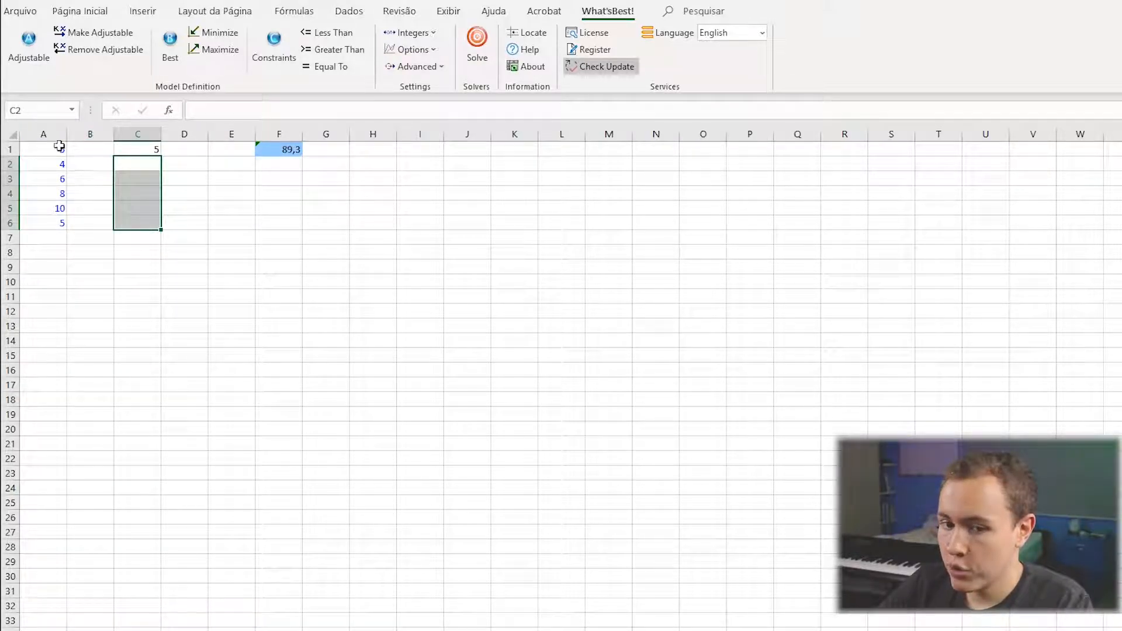
Add a less-than constraint in B1 comparing A1 with C1, and fill it down to B6.
left_click_drag(57, 147, 48, 228)
left_click(131, 150)
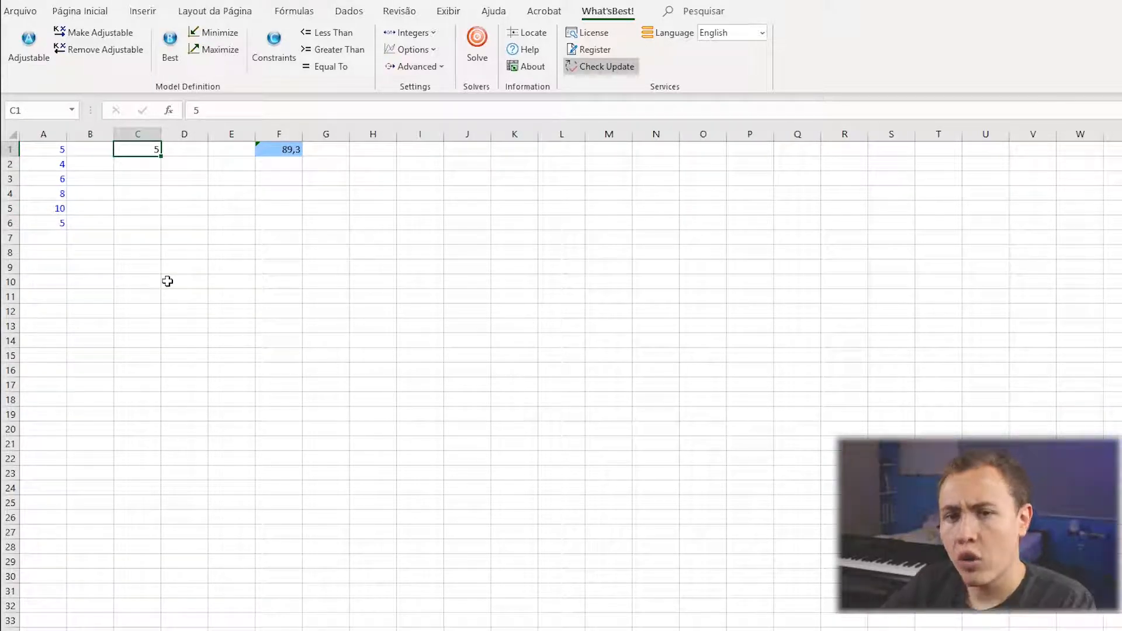
key("Left")
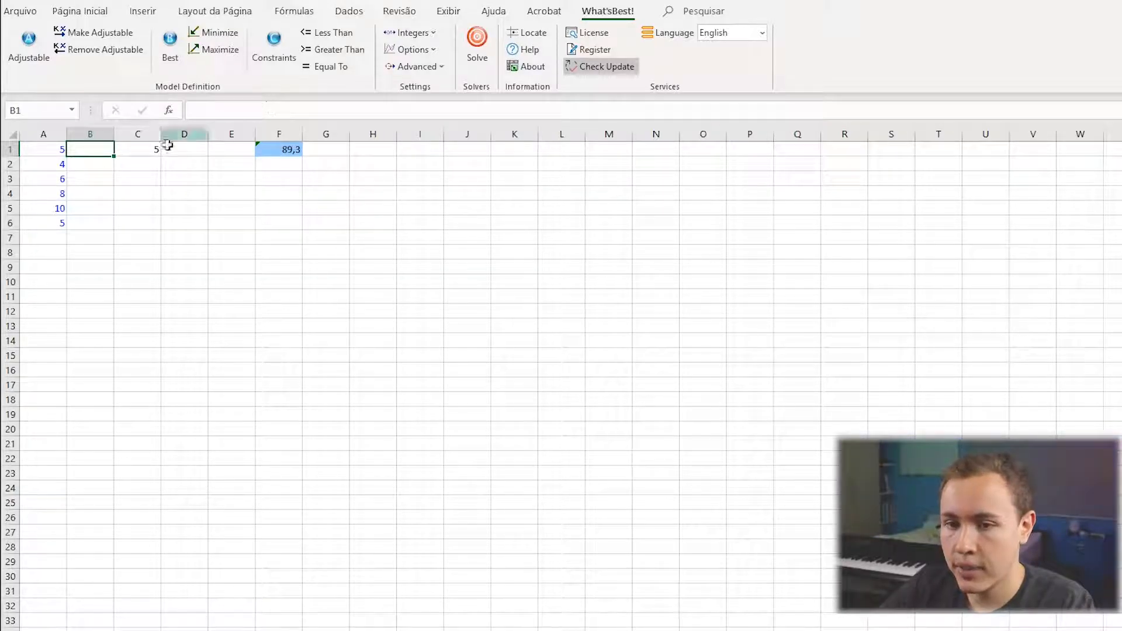
left_click(331, 33)
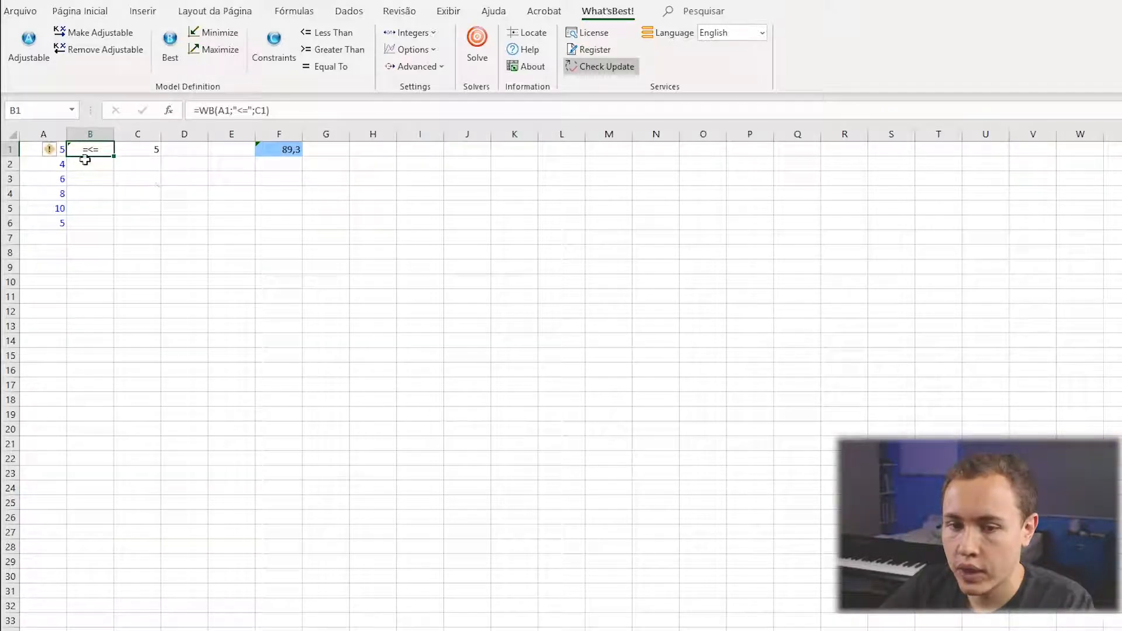
left_click_drag(112, 158, 112, 229)
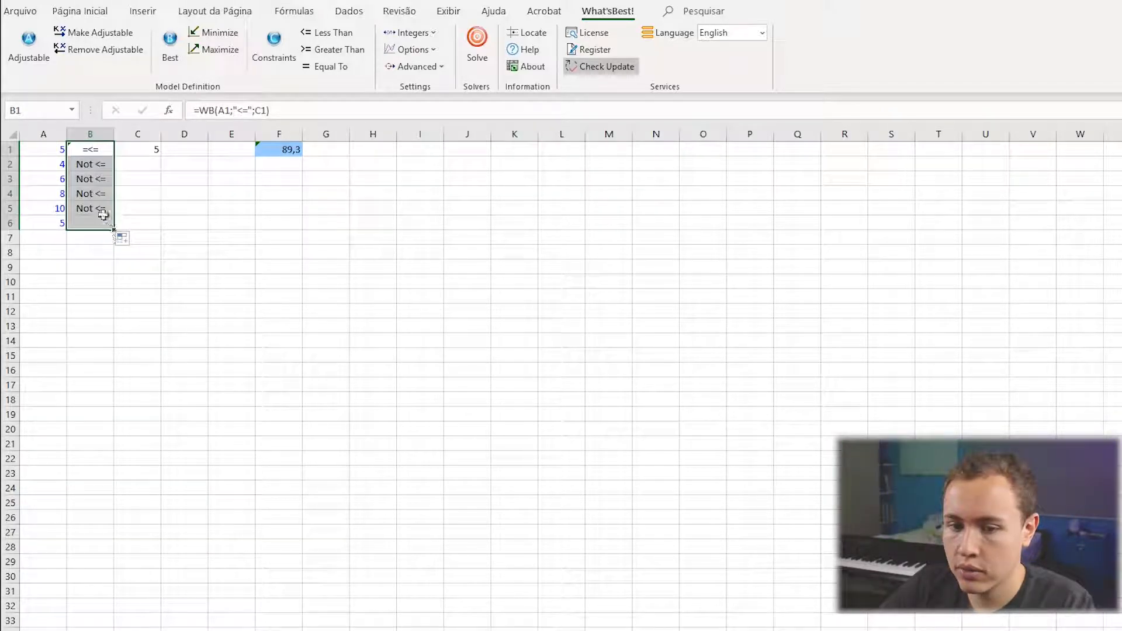
Examine the cell references in the filled-down constraint formulas in B2 and B3.
left_click(95, 166)
key("F2")
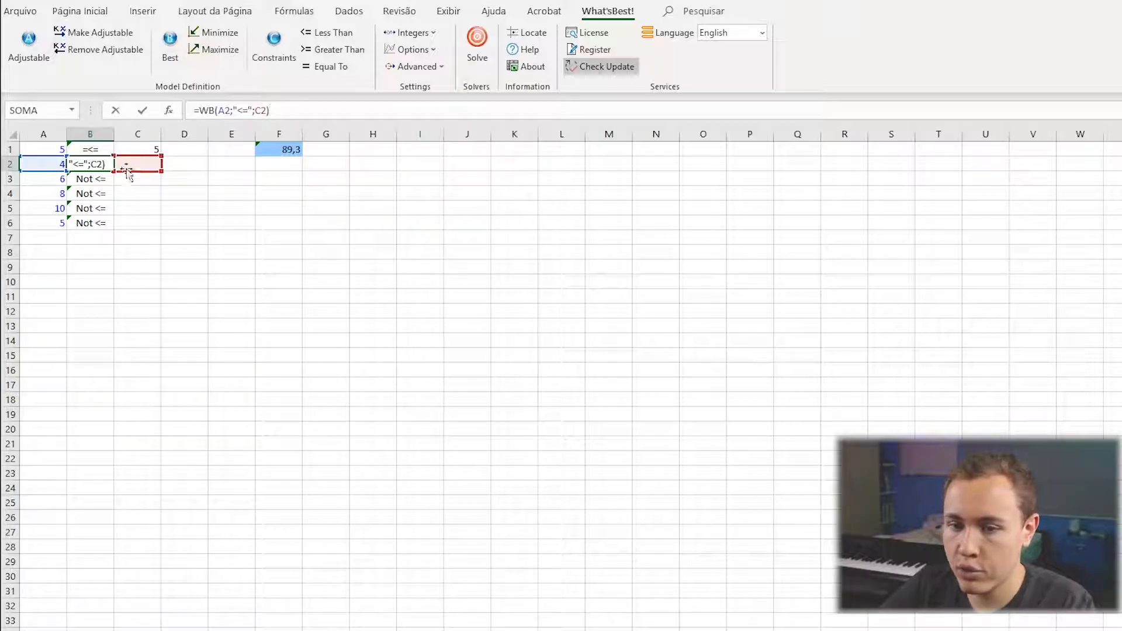
key("Return")
left_click(269, 117)
key("Return")
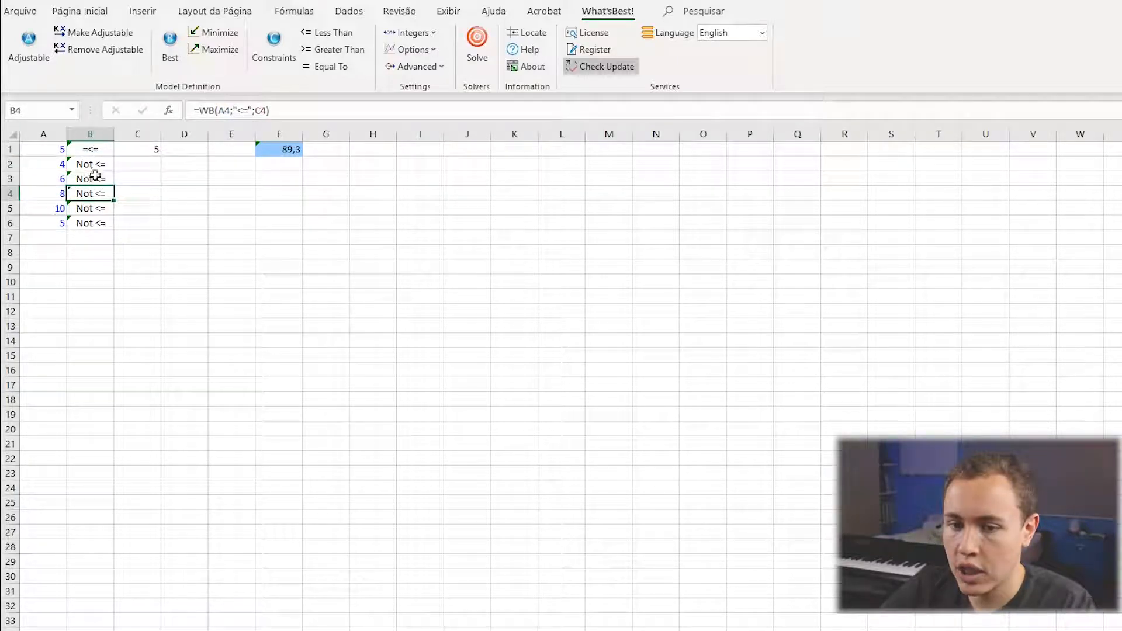
Copy the limit 5 from C1 into cells C2:C6.
left_click(149, 151)
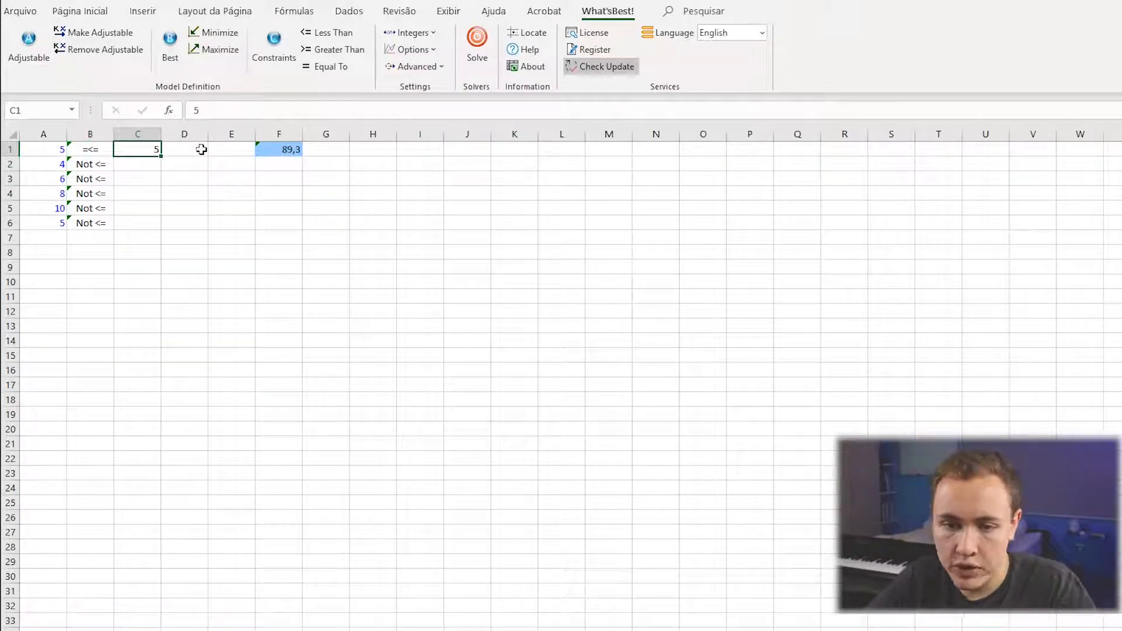
key("ctrl+c")
left_click_drag(143, 165, 138, 221)
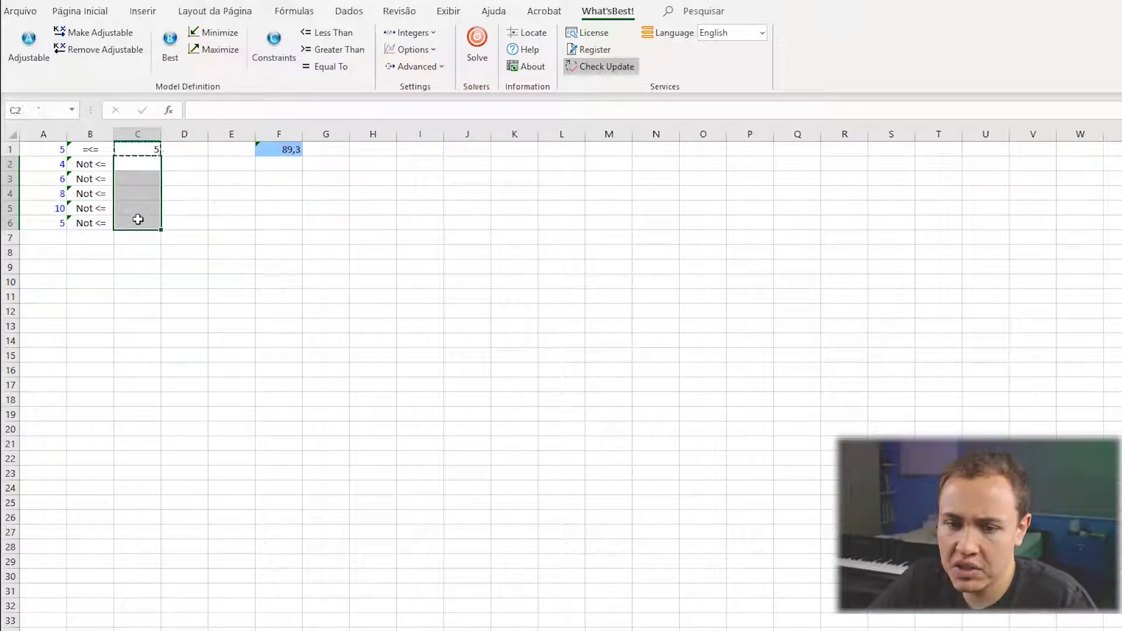
key("ctrl+v")
left_click(228, 211)
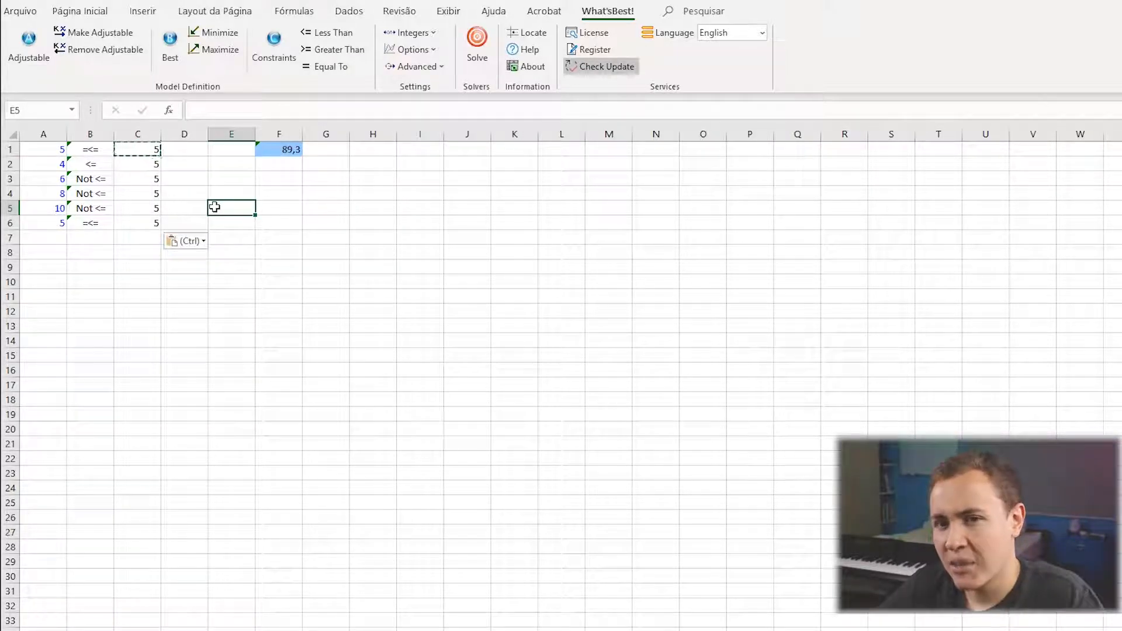
Review the repeated limits in C1:C6 and clear those in C2:C6.
left_click_drag(138, 151, 133, 224)
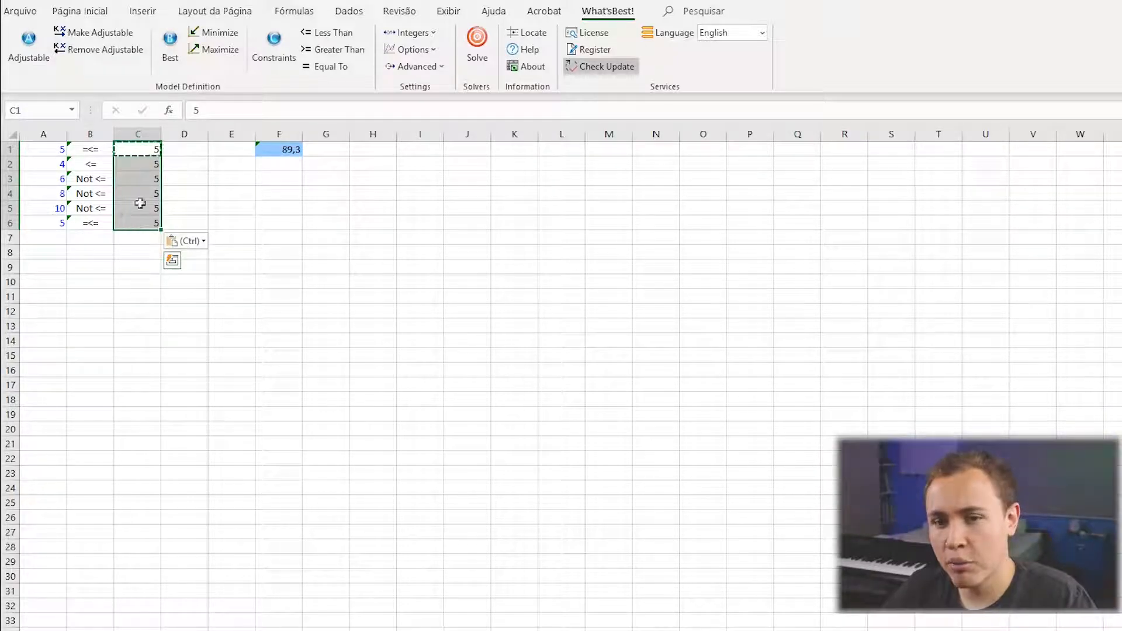
left_click(142, 162)
key("Down")
key("Down")
key("Down")
key("Down")
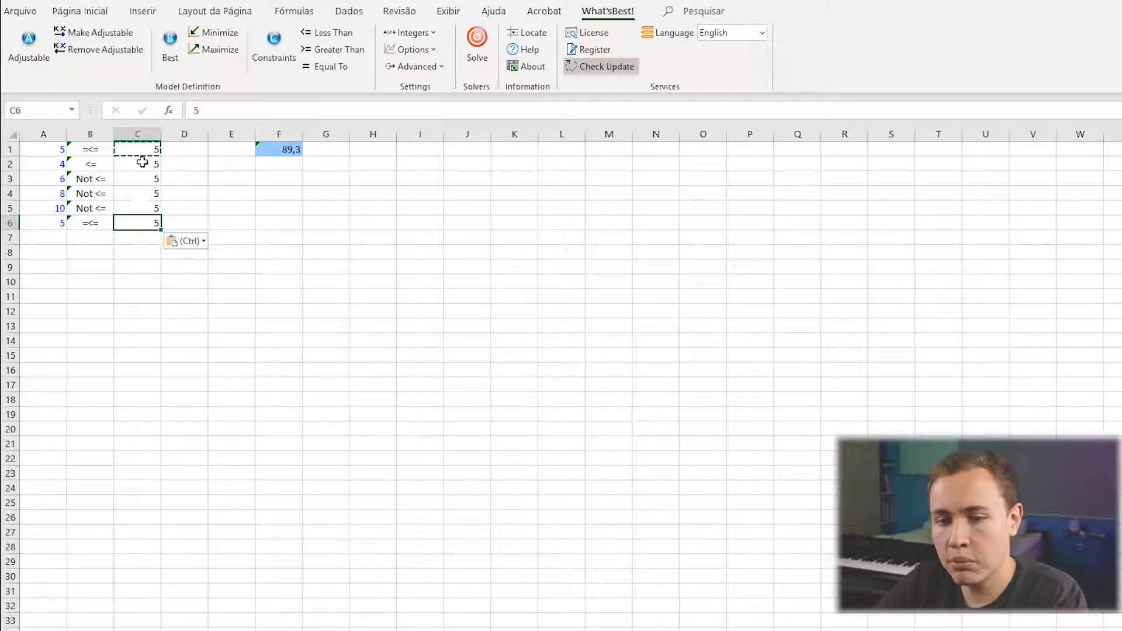
left_click_drag(142, 162, 146, 221)
key("Delete")
Redirect the right-hand reference of the constraint formulas in B2 and B4 to cell C1.
left_click(89, 153)
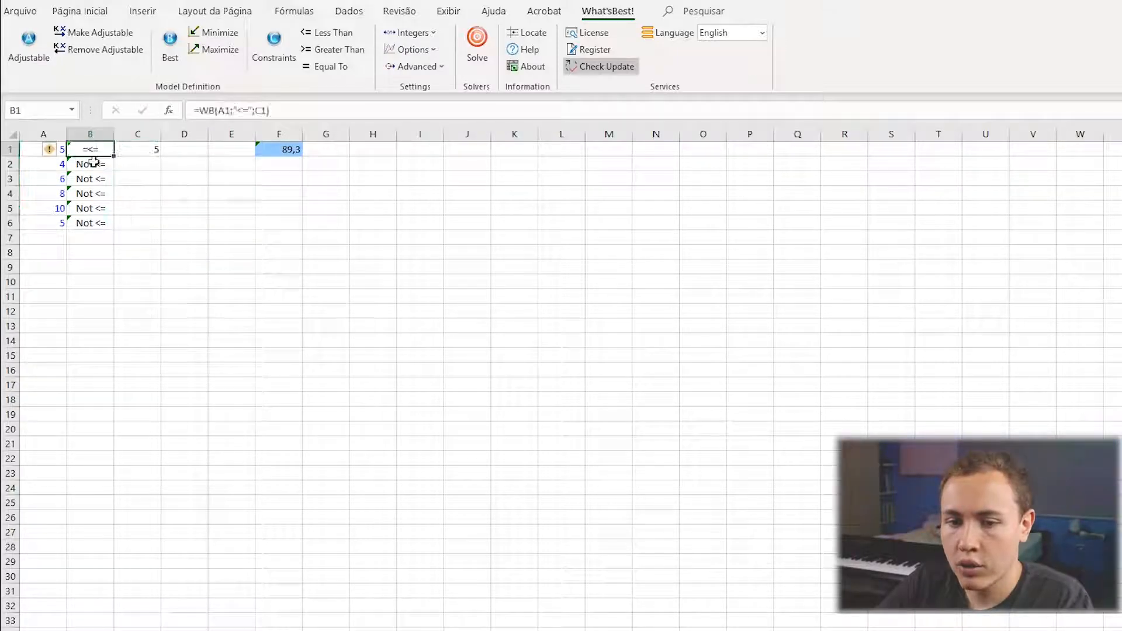
left_click(93, 163)
left_click(331, 114)
left_click_drag(133, 171, 135, 156)
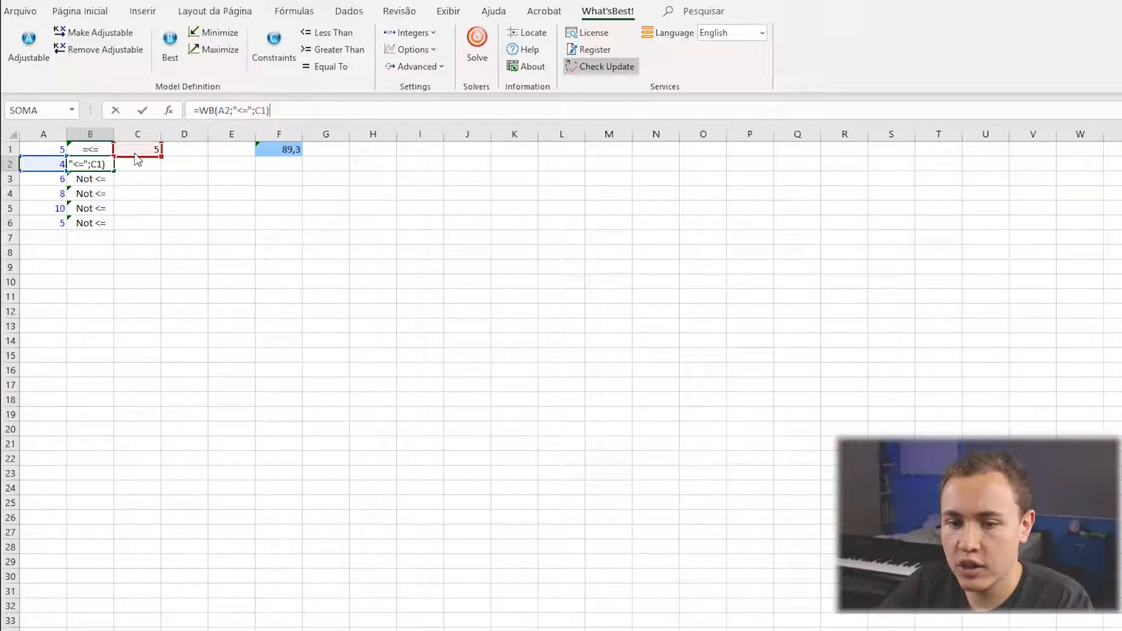
key("Return")
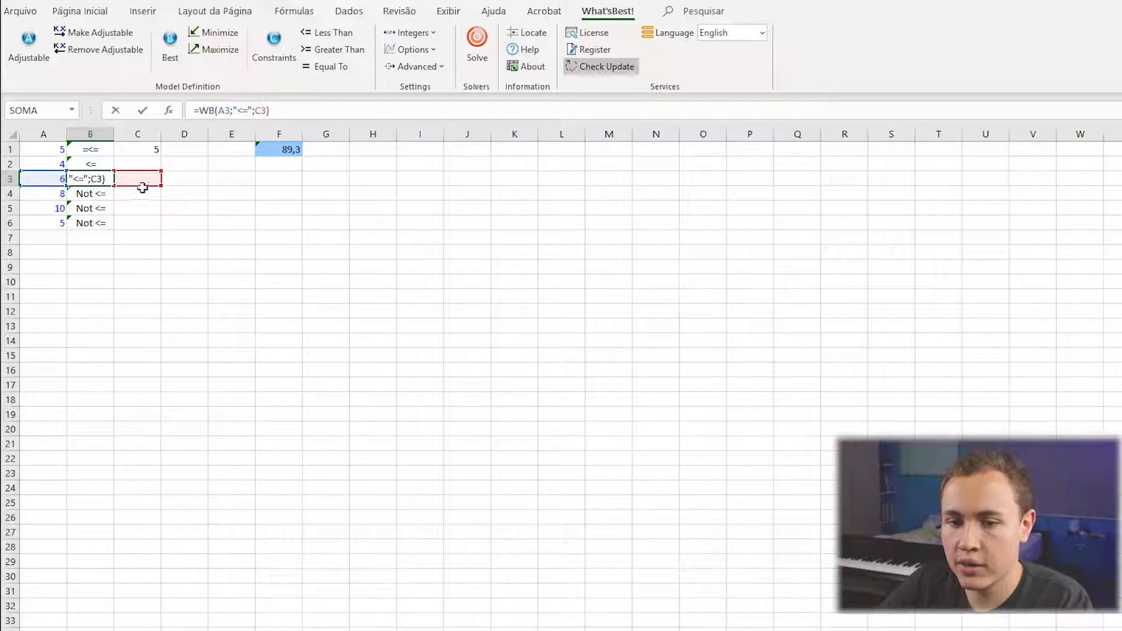
key("Return")
left_click(294, 116)
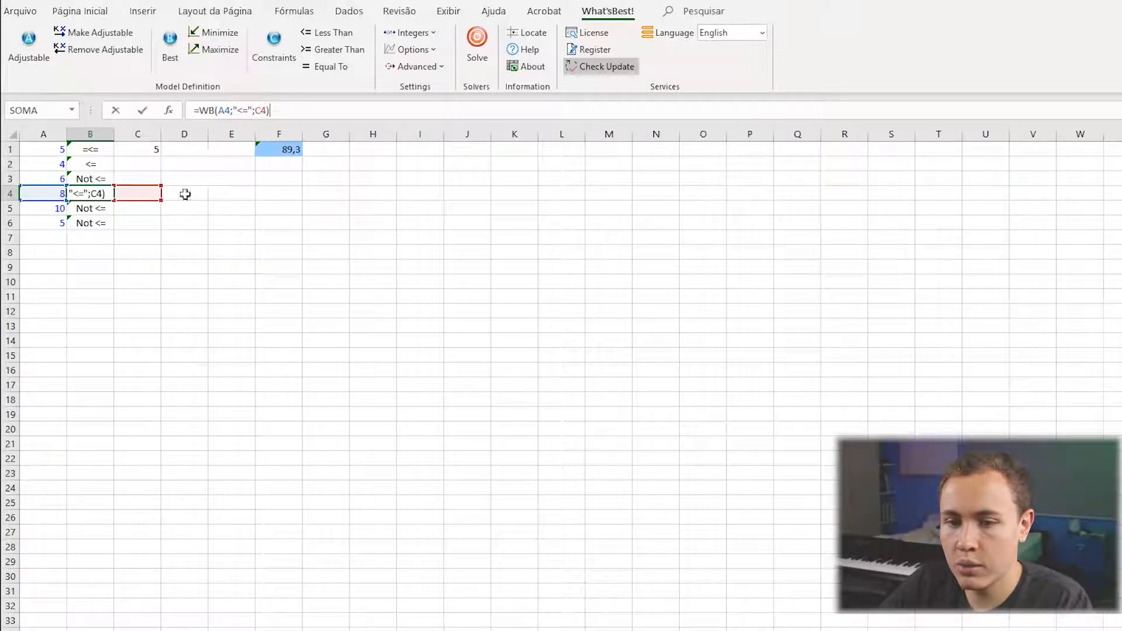
left_click_drag(146, 200, 149, 163)
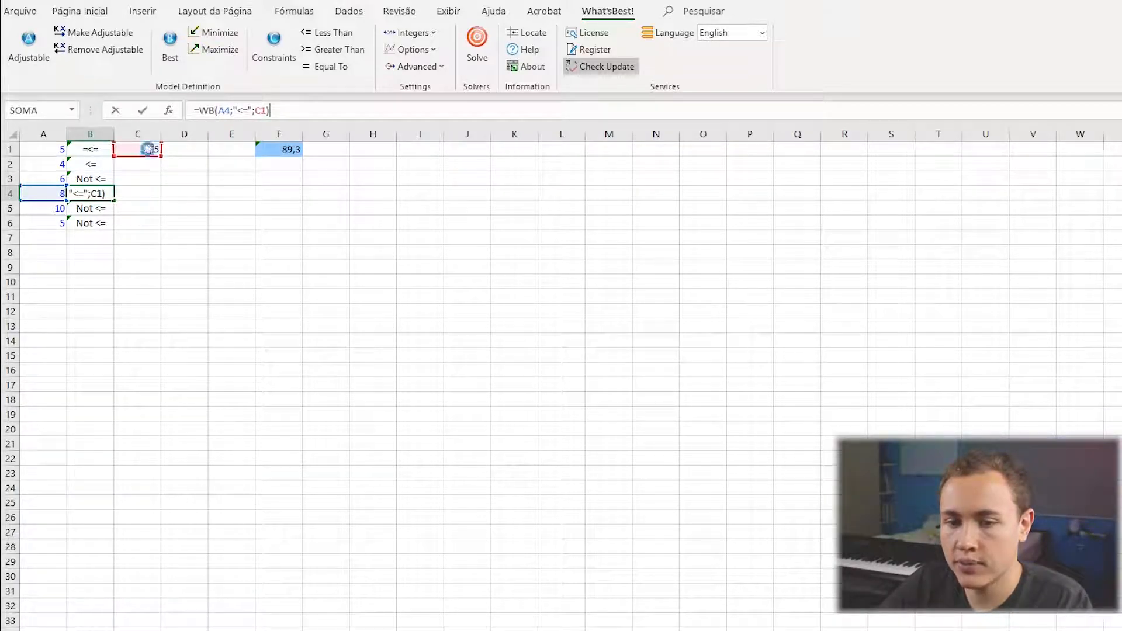
key("Return")
Make the limit reference in B1's constraint formula absolute as $C$1 and fill the constraint down to B6.
left_click(89, 150)
left_click(268, 113)
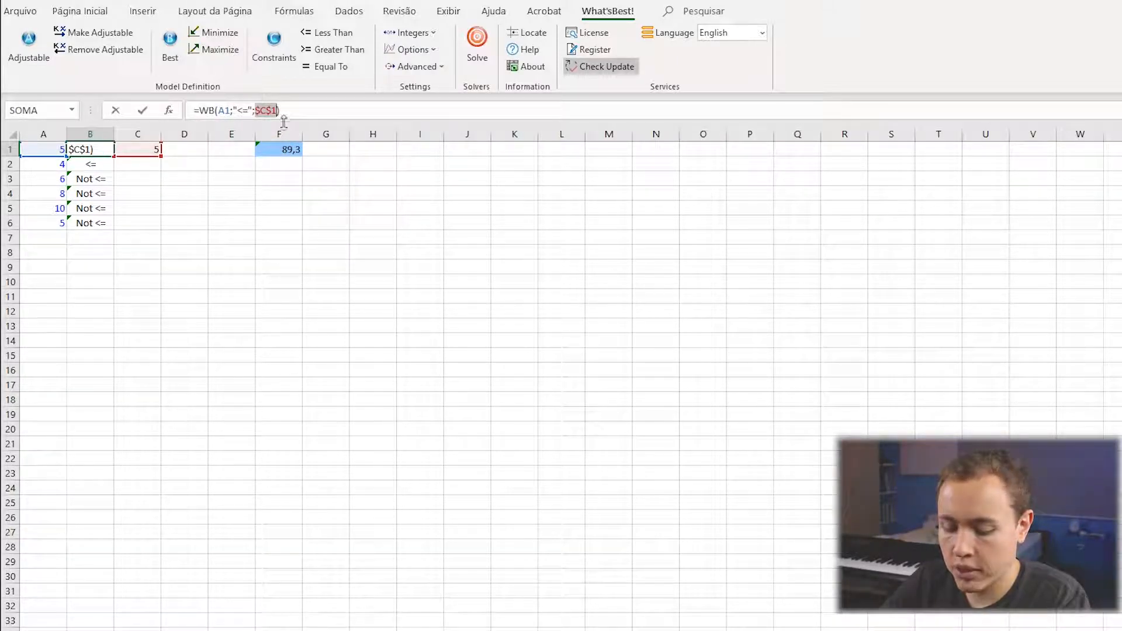
left_click(255, 111)
key("Return")
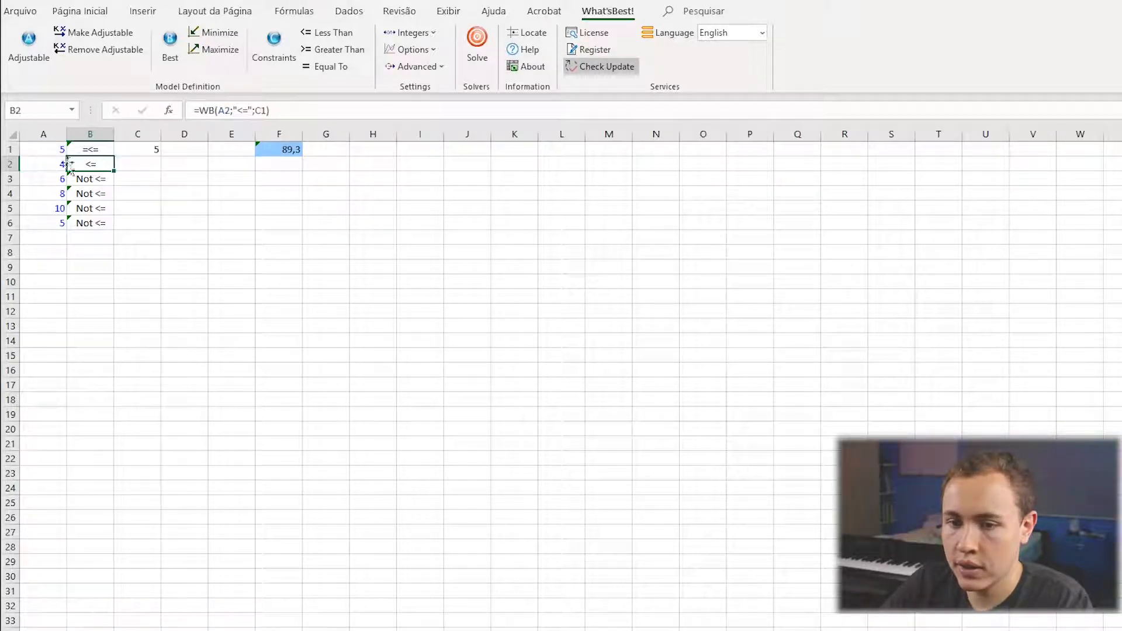
left_click(104, 152)
left_click_drag(114, 156, 109, 227)
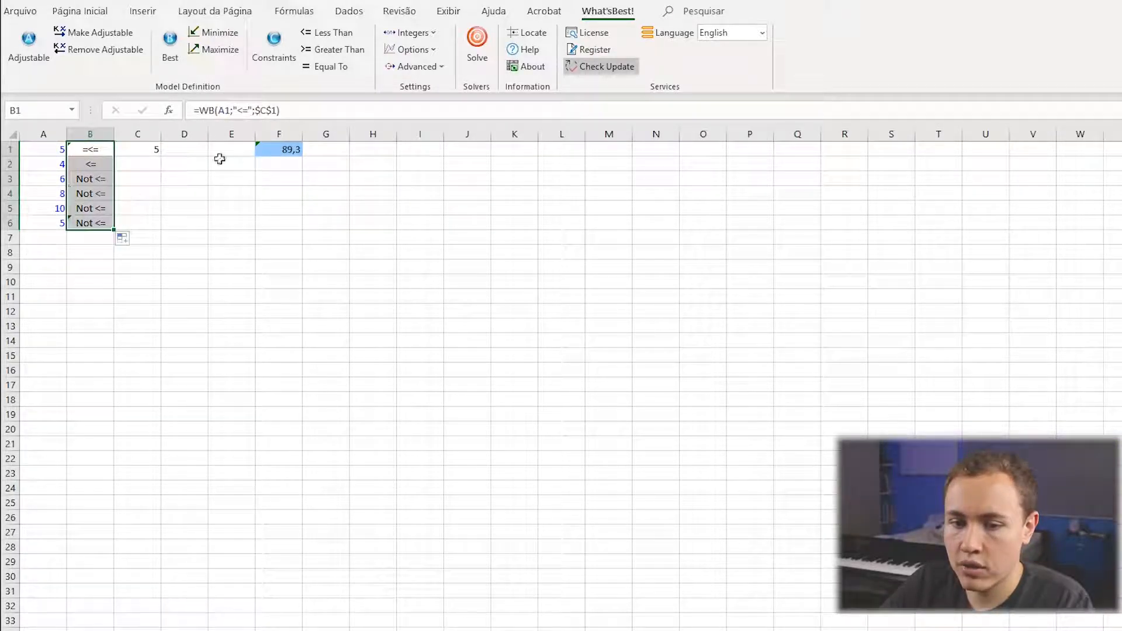
Examine the constraint formulas in B1:B6 one by one to check which cells each of them references.
left_click(94, 223)
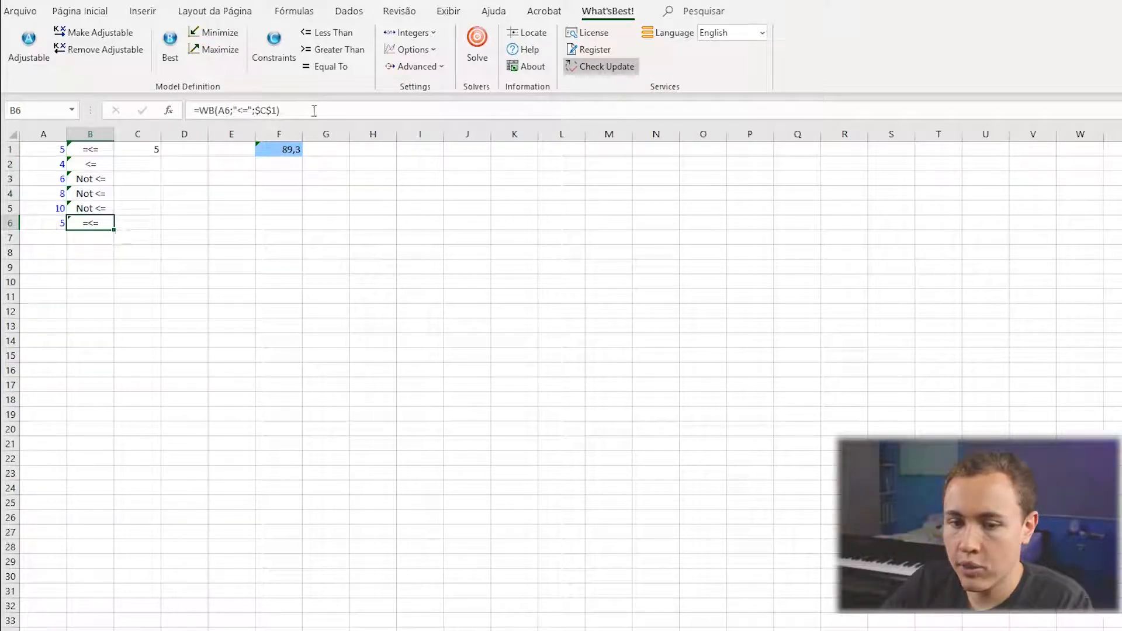
left_click(314, 110)
key("Return")
key("Up")
key("Up")
key("Up")
key("Up")
key("Up")
key("Up")
left_click(314, 110)
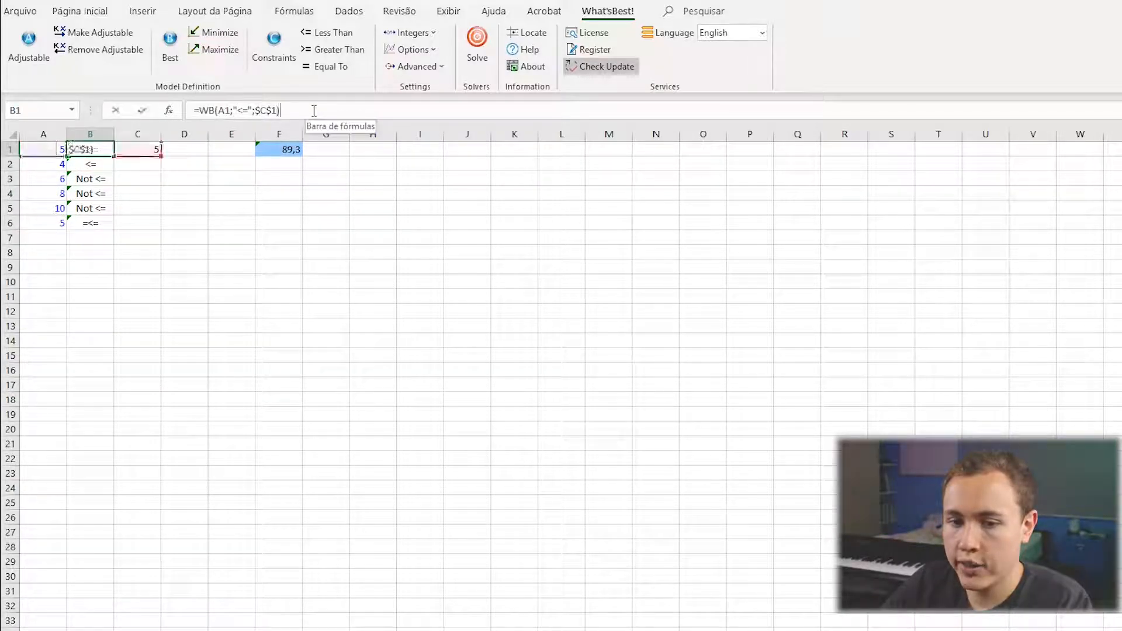
key("Return")
left_click(314, 110)
key("Return")
left_click(314, 111)
key("Return")
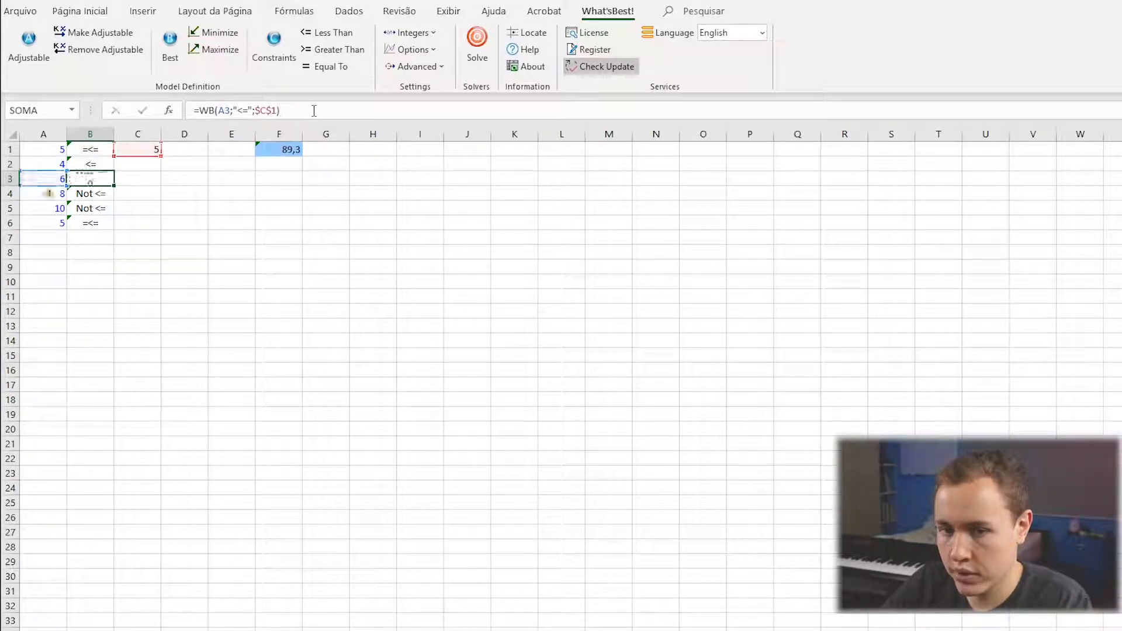
left_click(314, 111)
key("Return")
left_click(313, 111)
key("Return")
left_click(314, 111)
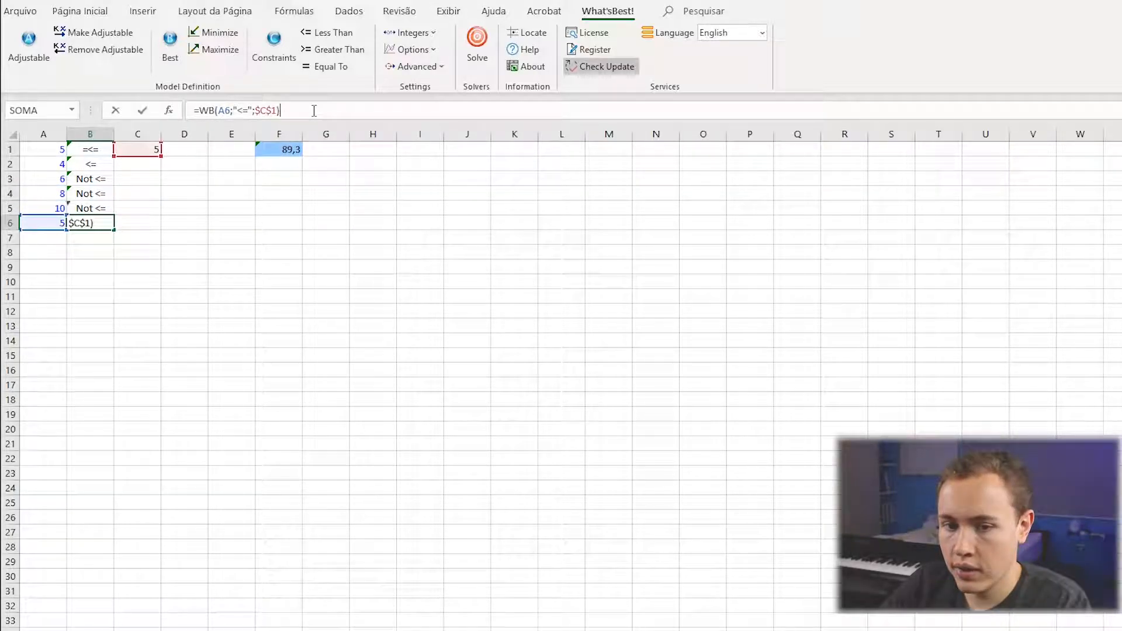
key("Return")
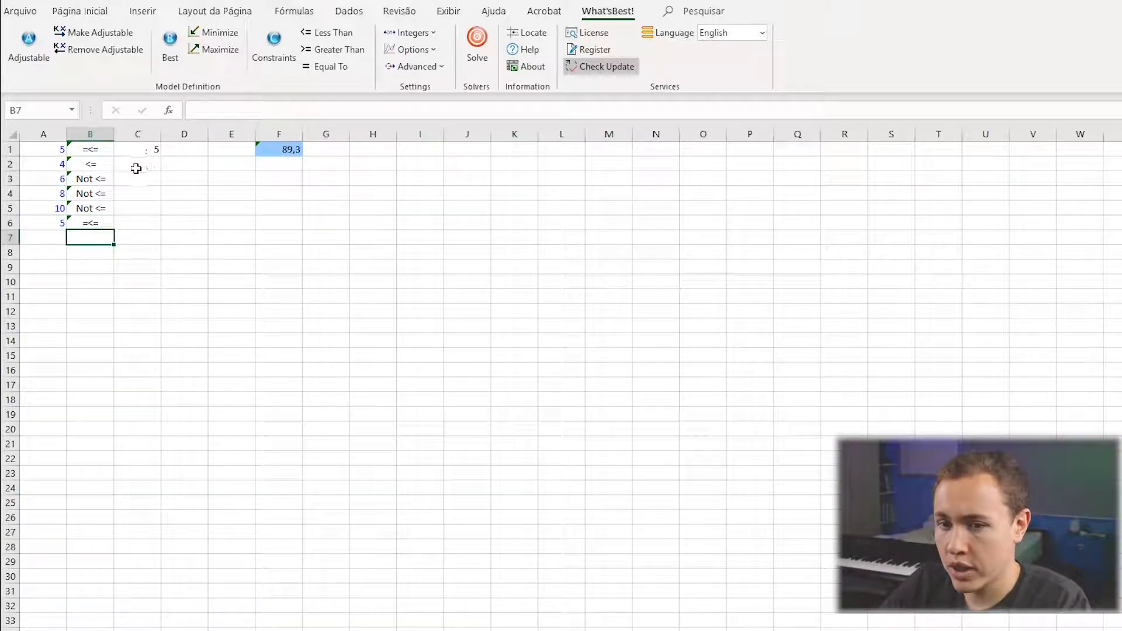
Clear all the less-than constraints in B1:B6.
left_click_drag(92, 165, 95, 210)
left_click_drag(88, 151, 93, 223)
key("Delete")
left_click(181, 194)
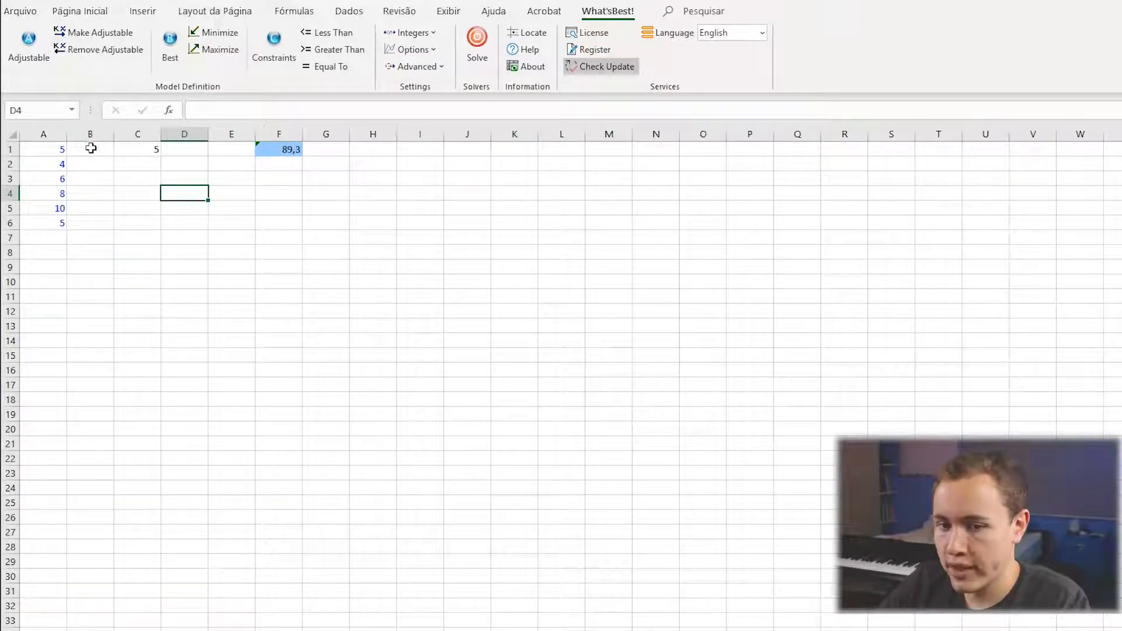
Add a less-than constraint in B1 with its limit reference fixed as $C$1, and fill it down to B6.
left_click(91, 149)
left_click(331, 33)
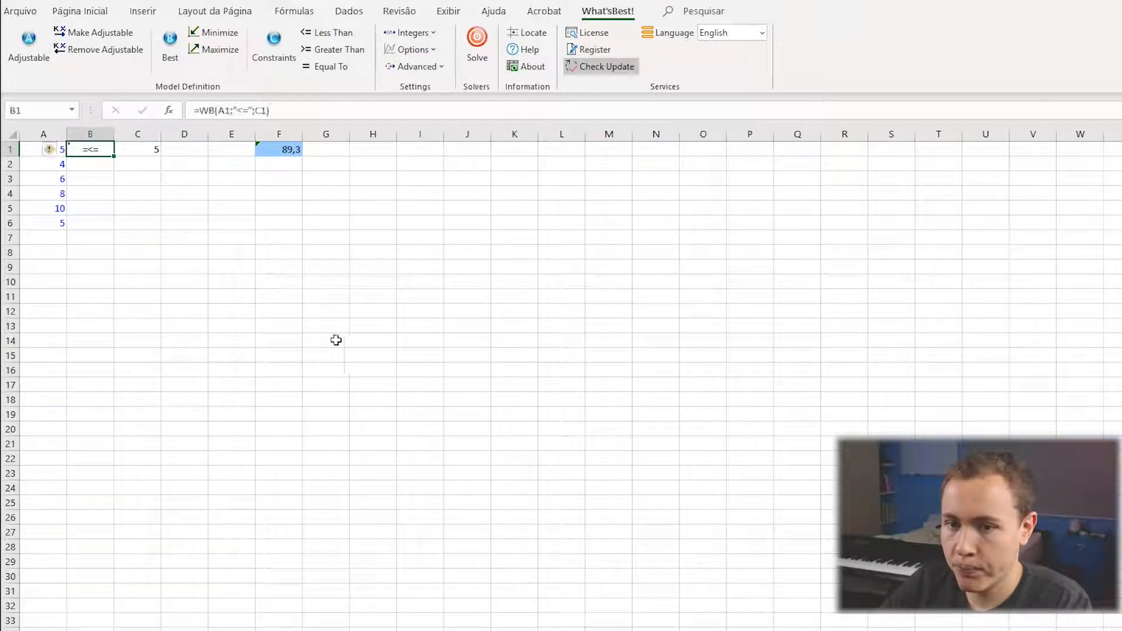
left_click(261, 110)
key("F4")
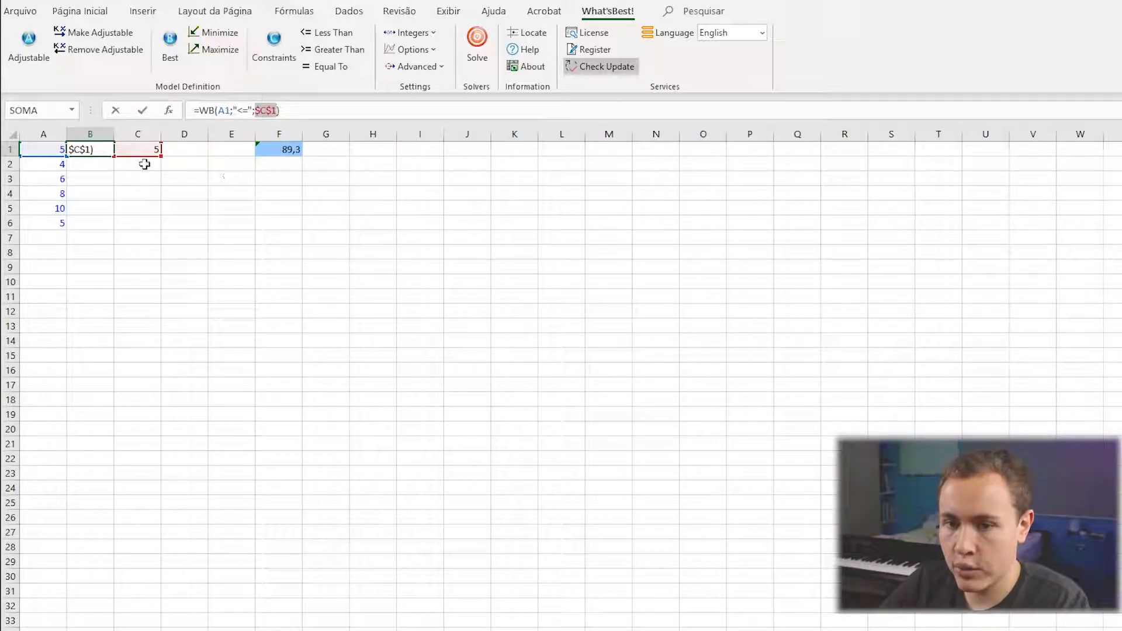
key("Return")
key("Up")
left_click_drag(113, 187, 114, 226)
Check the cell references in the constraint formula in B6.
left_click(91, 222)
left_click(305, 109)
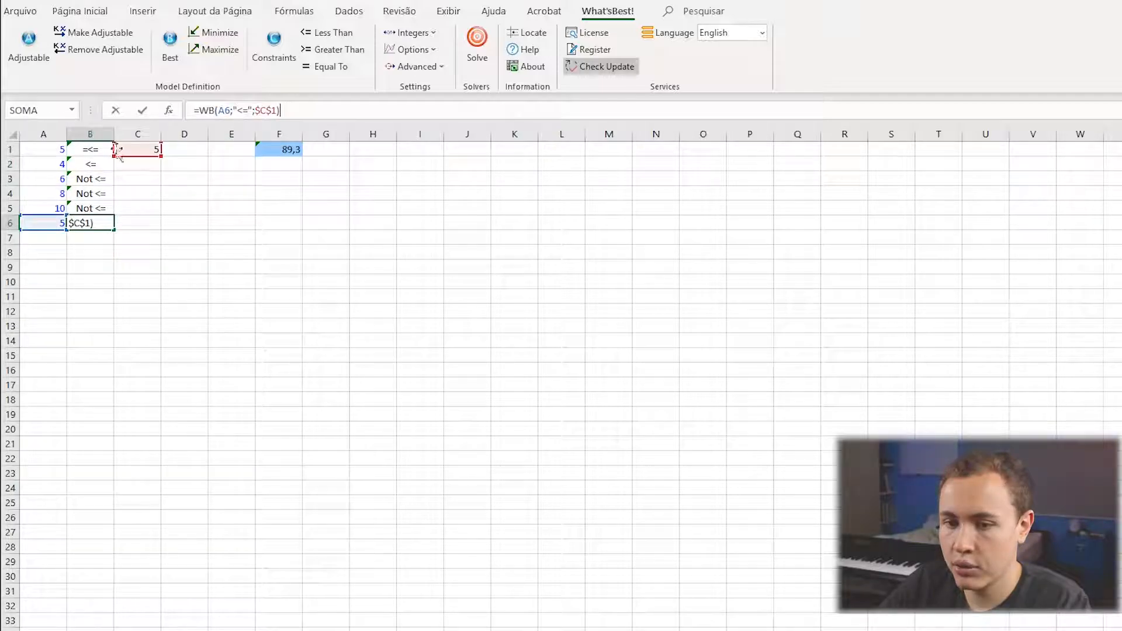
key("Return")
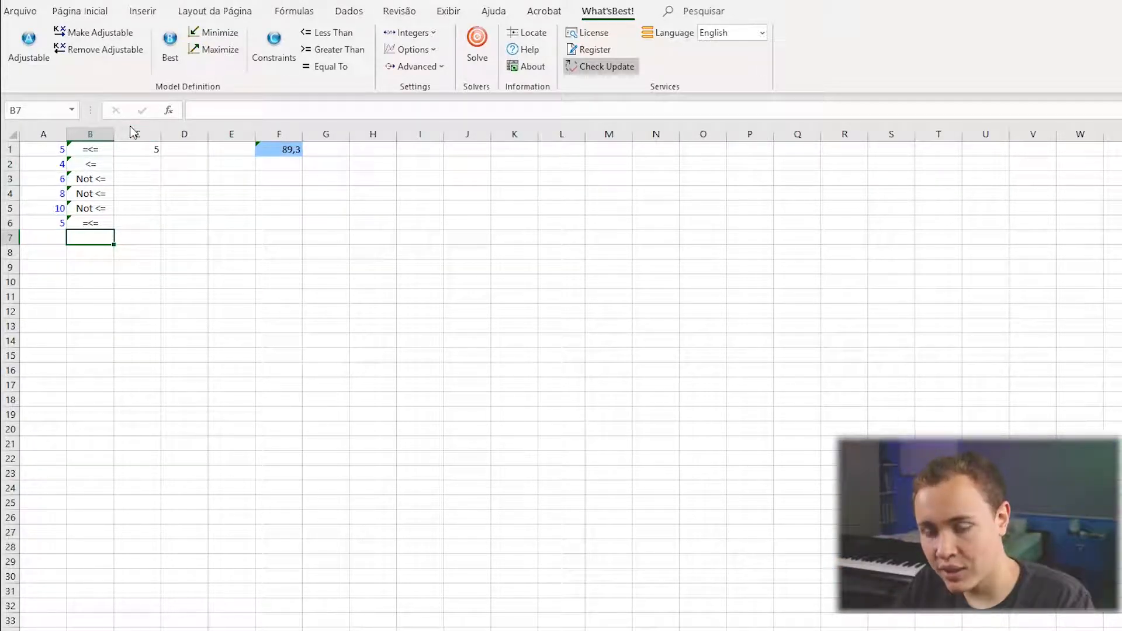
Clear the constraints with the fixed $C$1 limit from B1:B6.
left_click(107, 157)
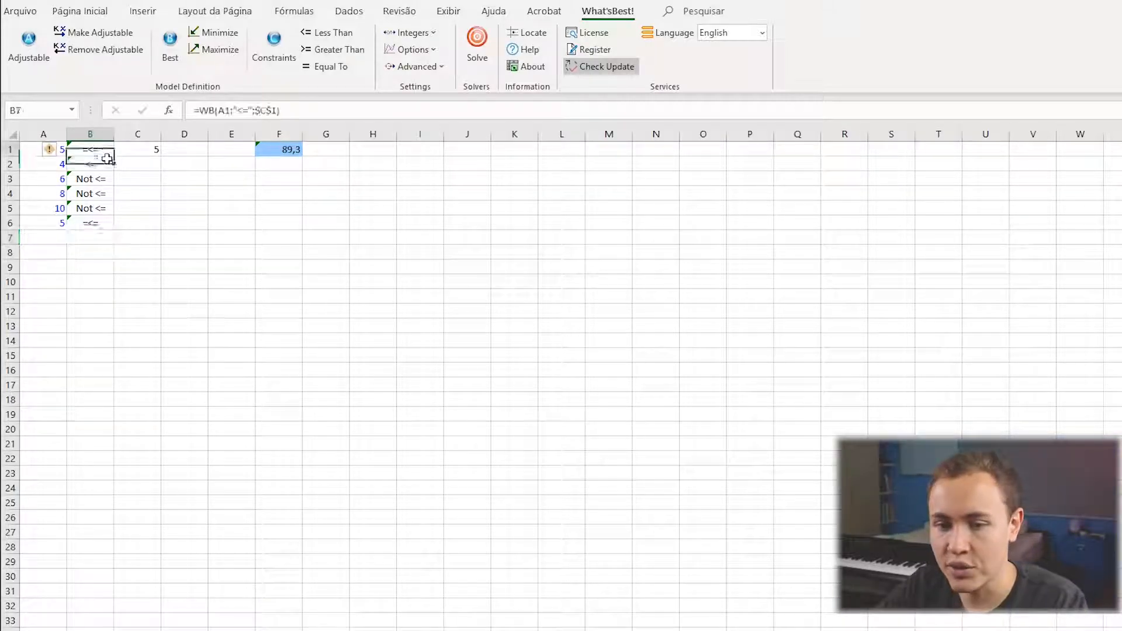
left_click_drag(107, 157, 108, 225)
key("Delete")
Open the Constraints dialog and review its comparison operators and reference fields.
left_click(137, 208)
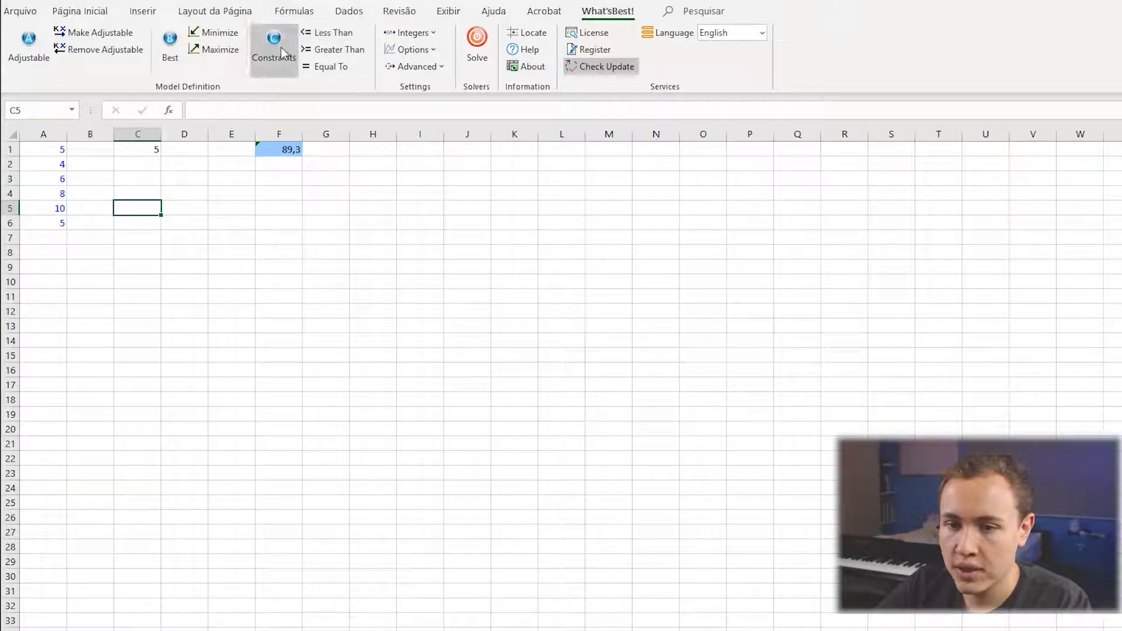
left_click(283, 55)
left_click_drag(606, 274, 191, 208)
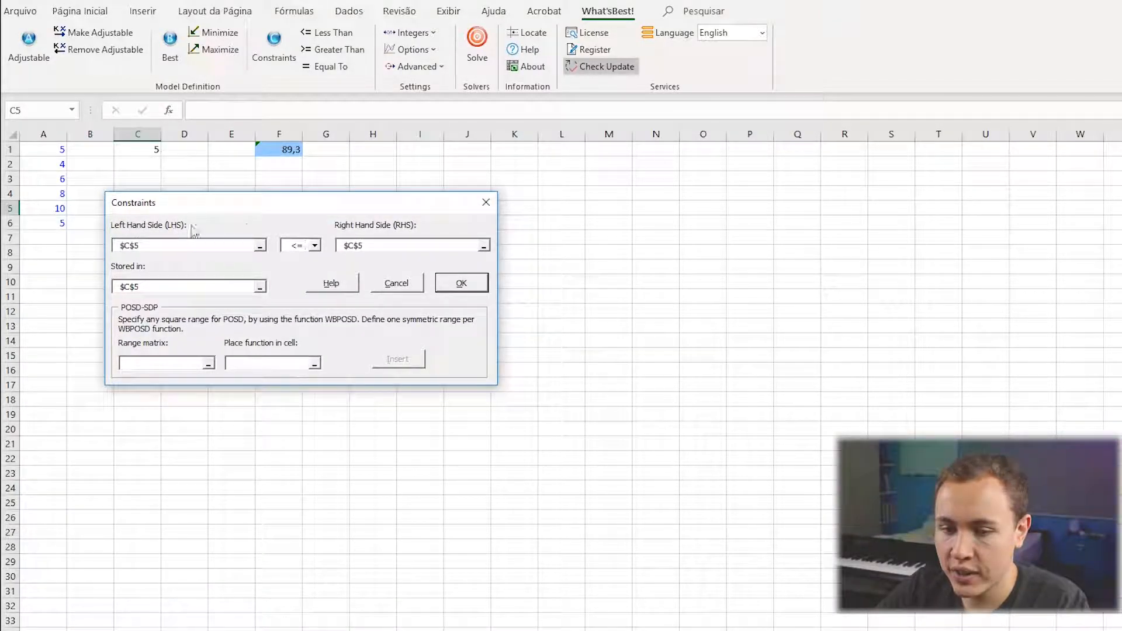
left_click(315, 246)
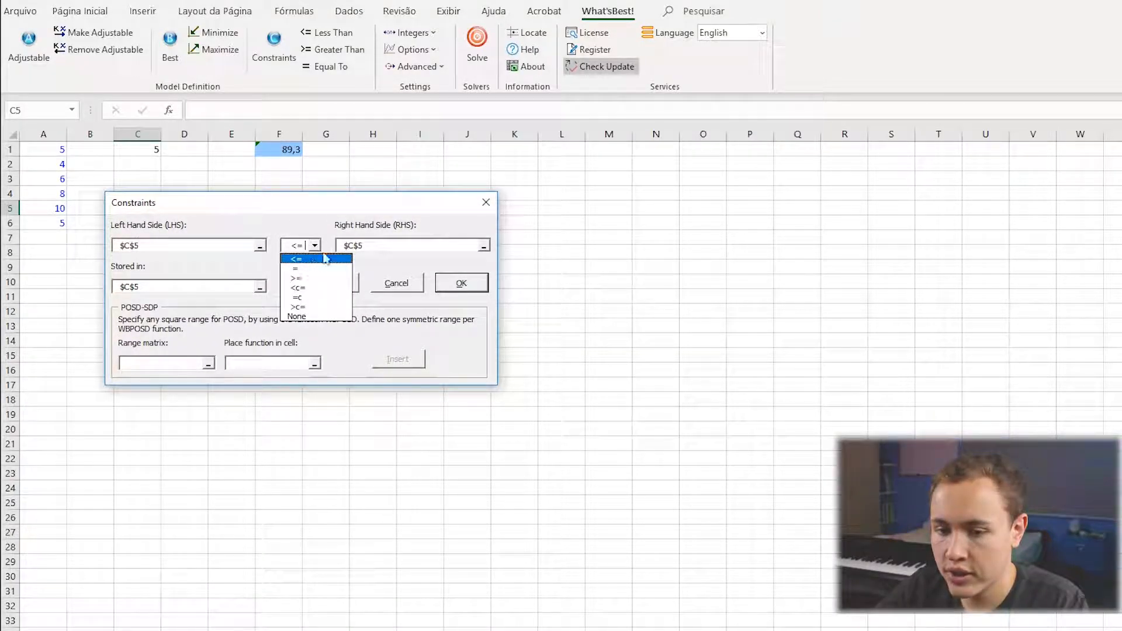
left_click(368, 226)
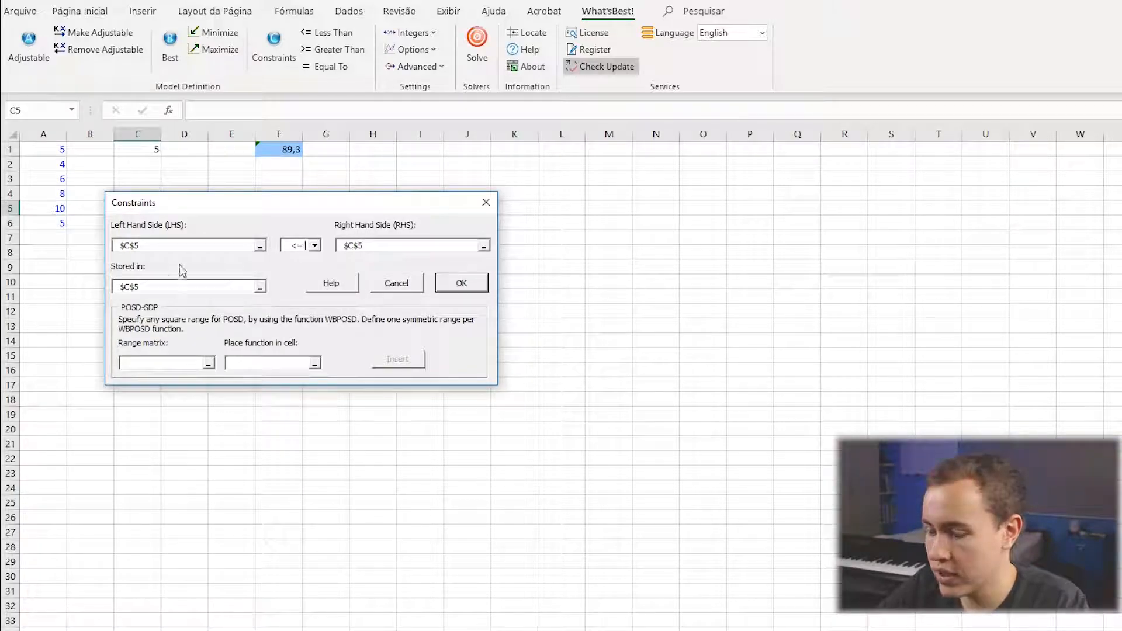
left_click_drag(167, 286, 116, 299)
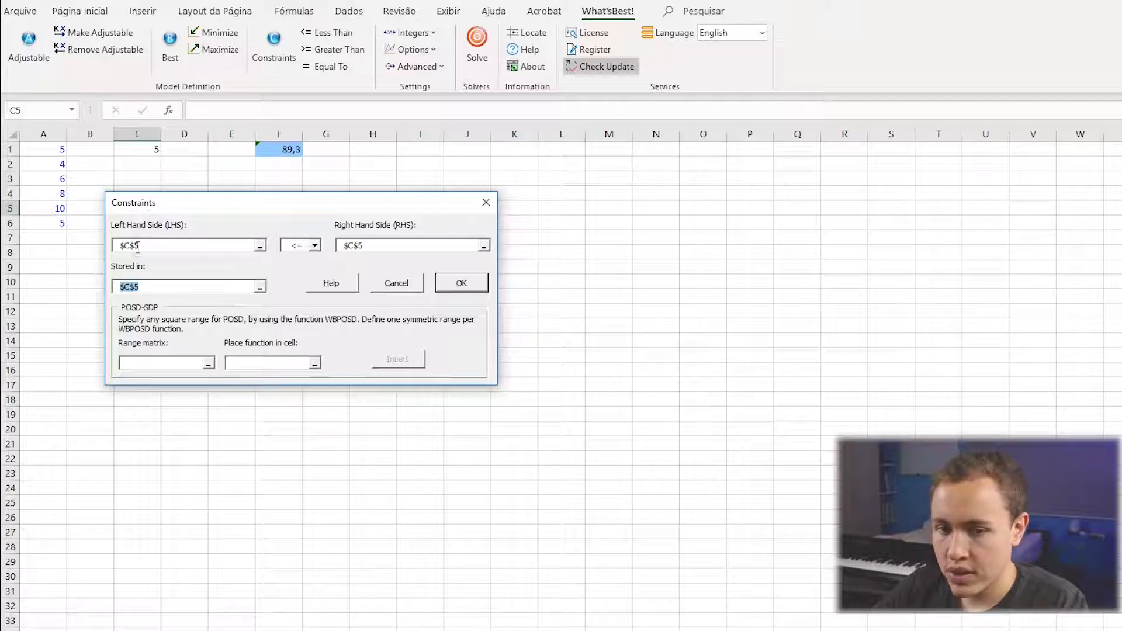
Set the constraint's left-hand side to A1:A6 and its right-hand side to C1.
left_click_drag(145, 245, 31, 241)
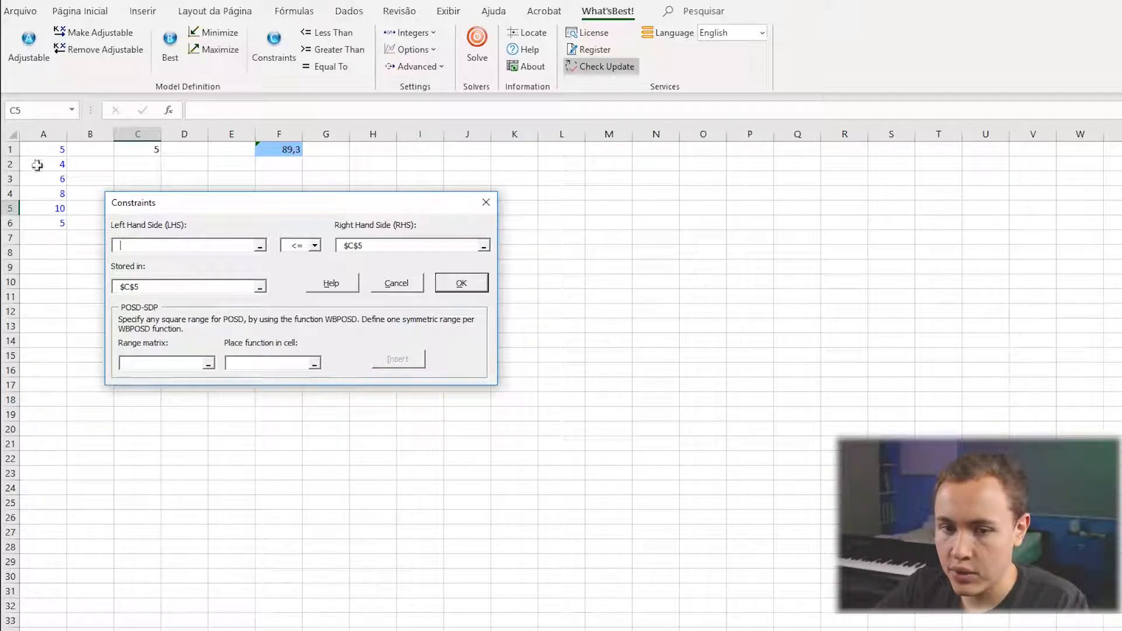
left_click_drag(59, 150, 44, 223)
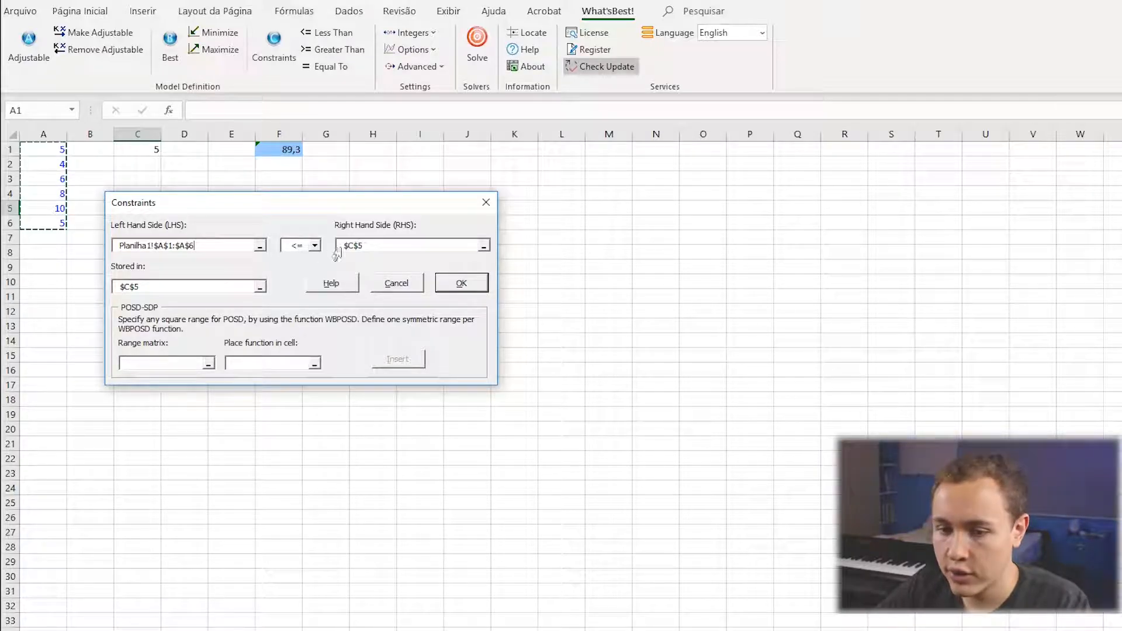
left_click_drag(372, 245, 342, 246)
key("BackSpace")
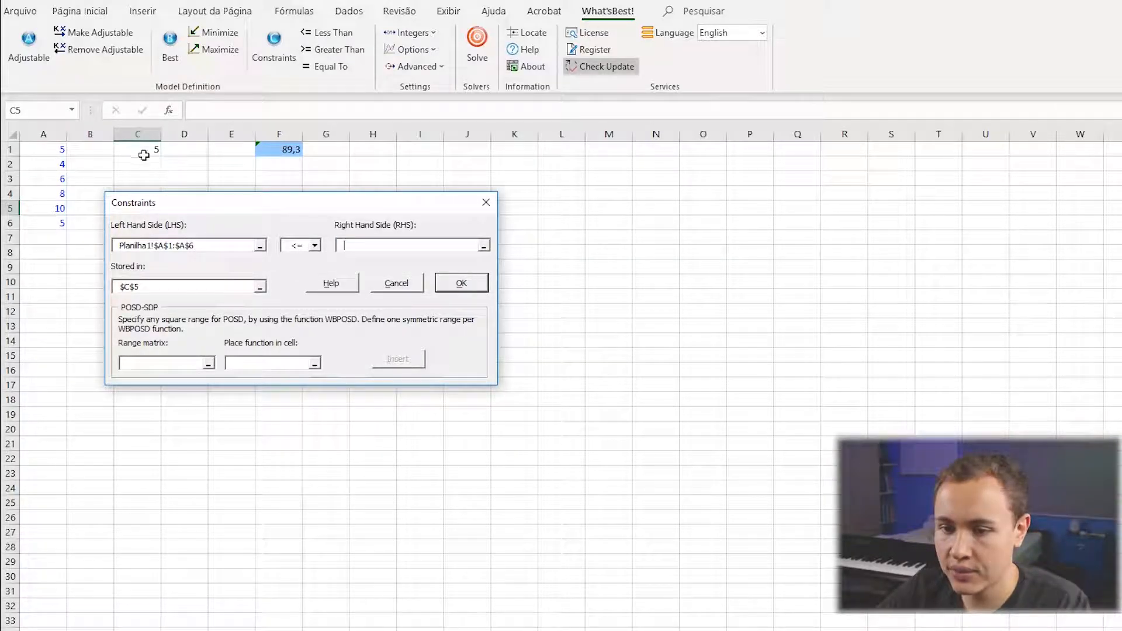
left_click(138, 150)
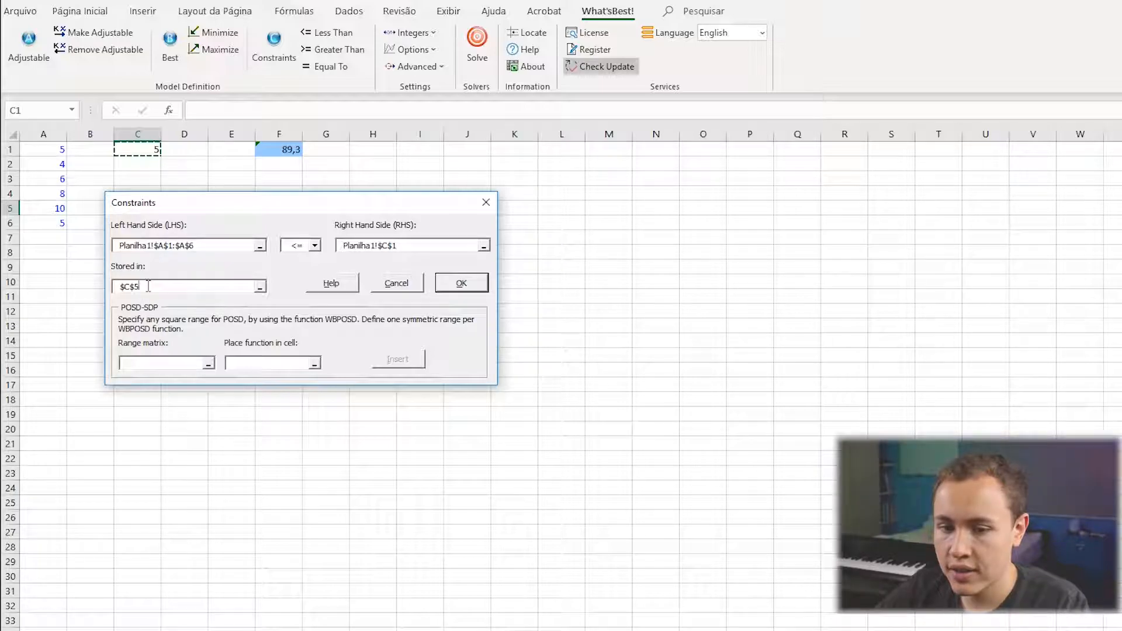
Store the <= constraint in B1:B6 and create it.
left_click_drag(148, 286, 93, 293)
key("BackSpace")
left_click_drag(92, 148, 89, 225)
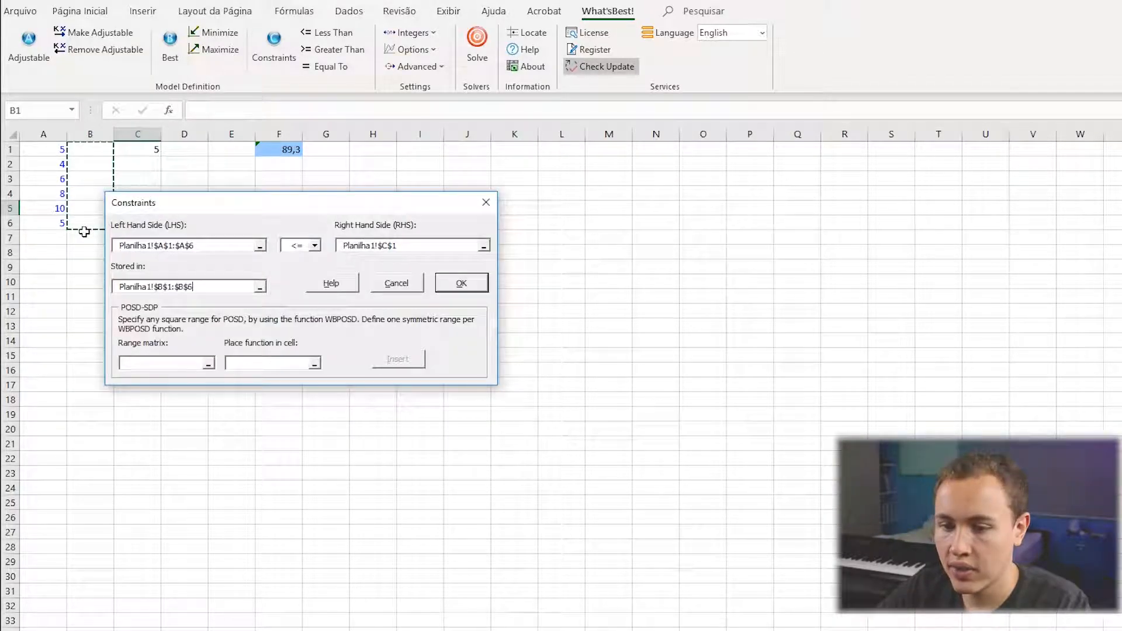
left_click(442, 285)
Check the cell references in the generated constraint formulas from B2 down to B6.
left_click(86, 162)
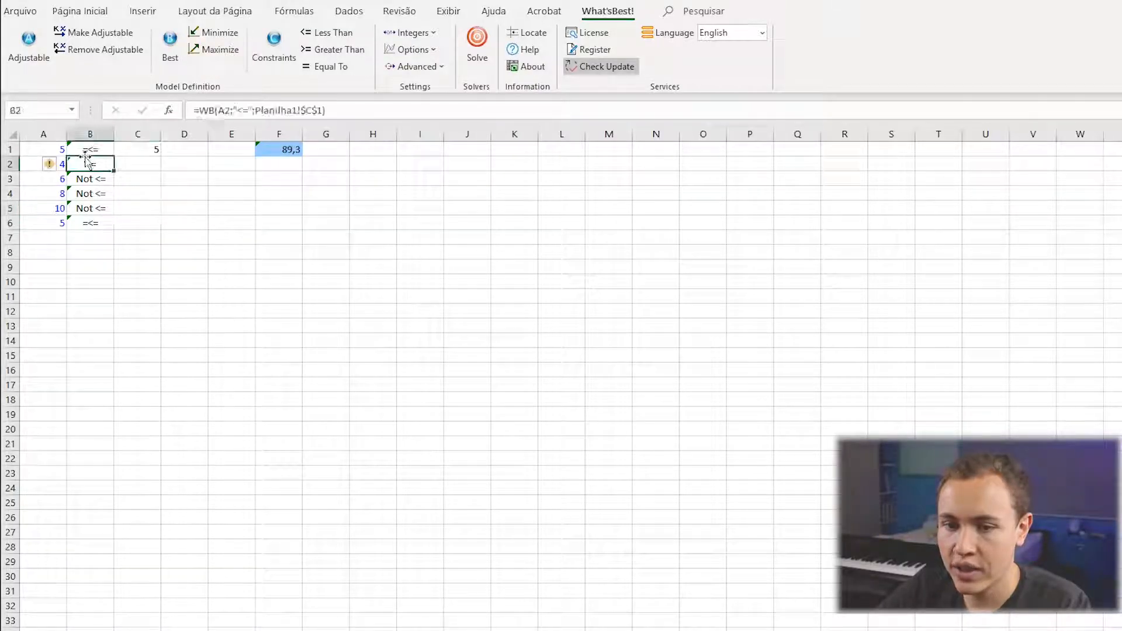
left_click(355, 109)
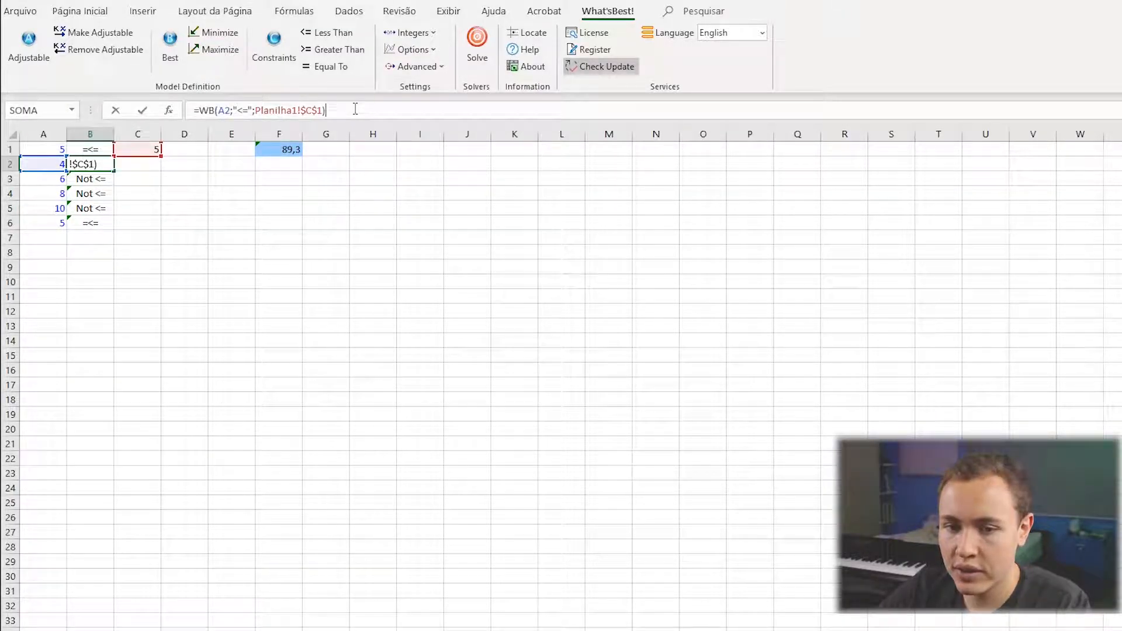
key("Return")
left_click(355, 109)
key("Return")
left_click(355, 109)
key("Return")
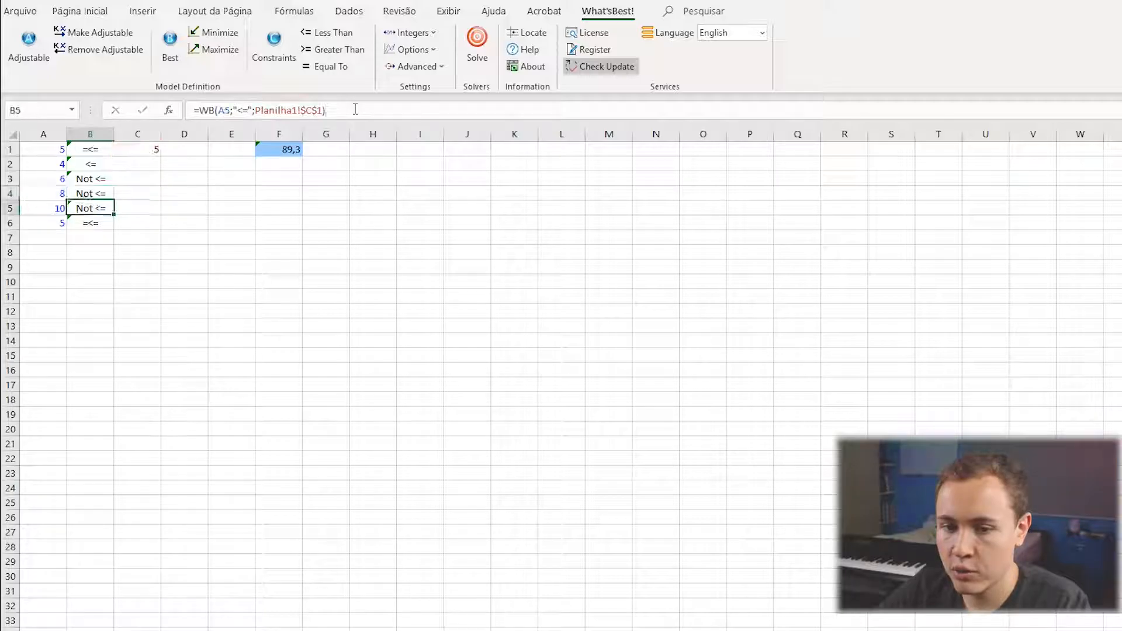
left_click(355, 109)
key("Return")
left_click(354, 108)
left_click(309, 190)
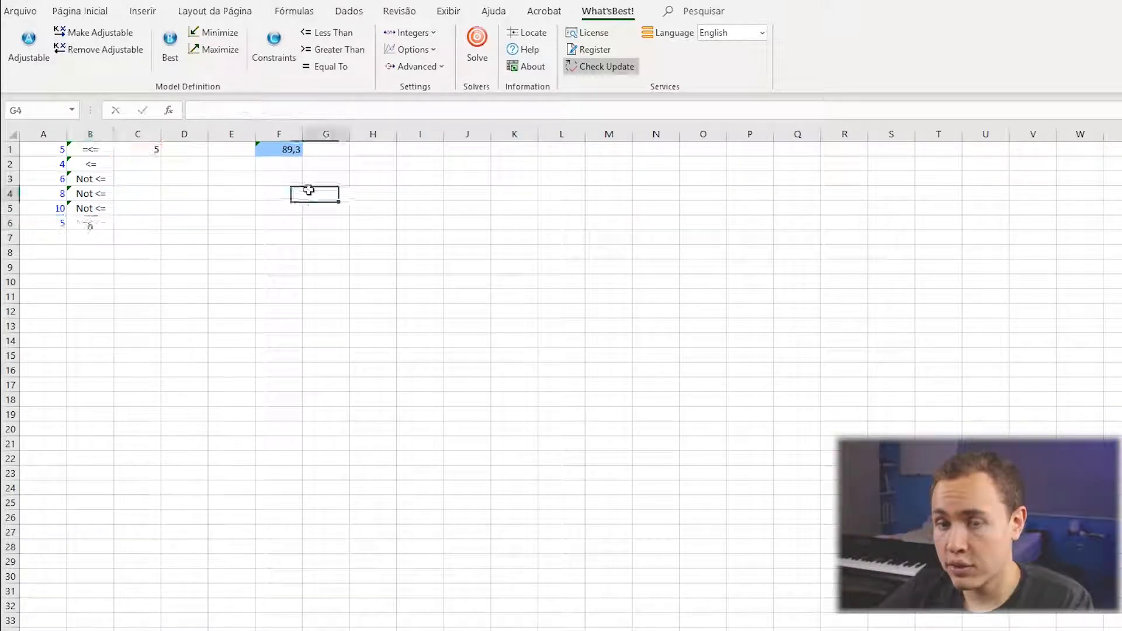
Review the reference fields of the Constraints dialog, close it, and examine the matching ranges A1:A6, B1:B6 and C1.
left_click(281, 49)
left_click_drag(550, 278, 84, 279)
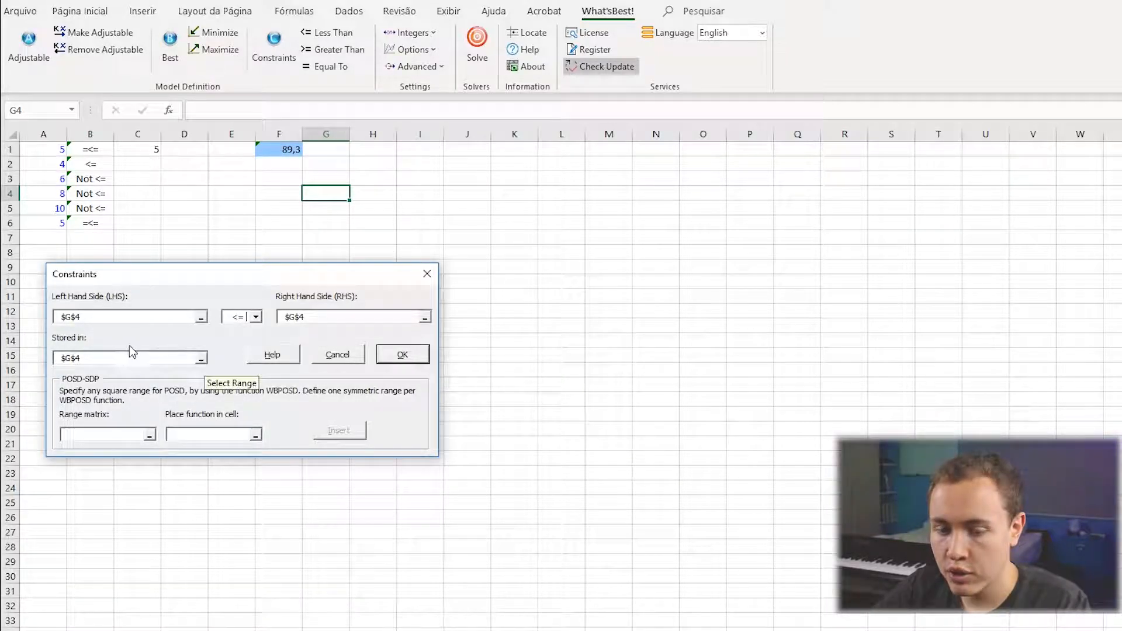
left_click_drag(106, 317, 46, 321)
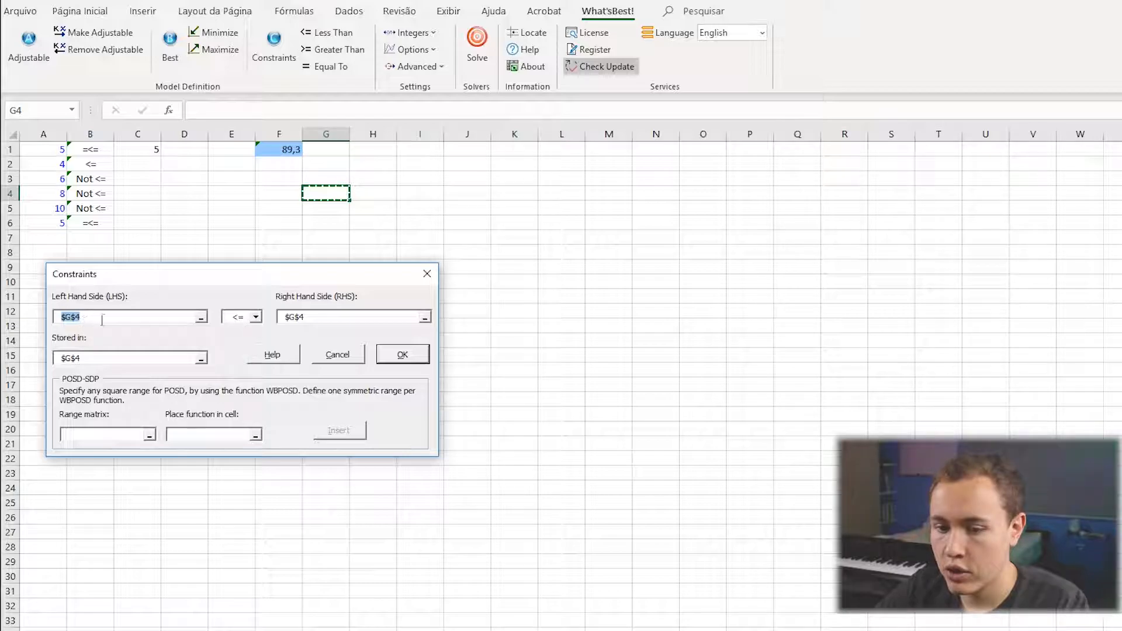
left_click_drag(311, 318, 284, 319)
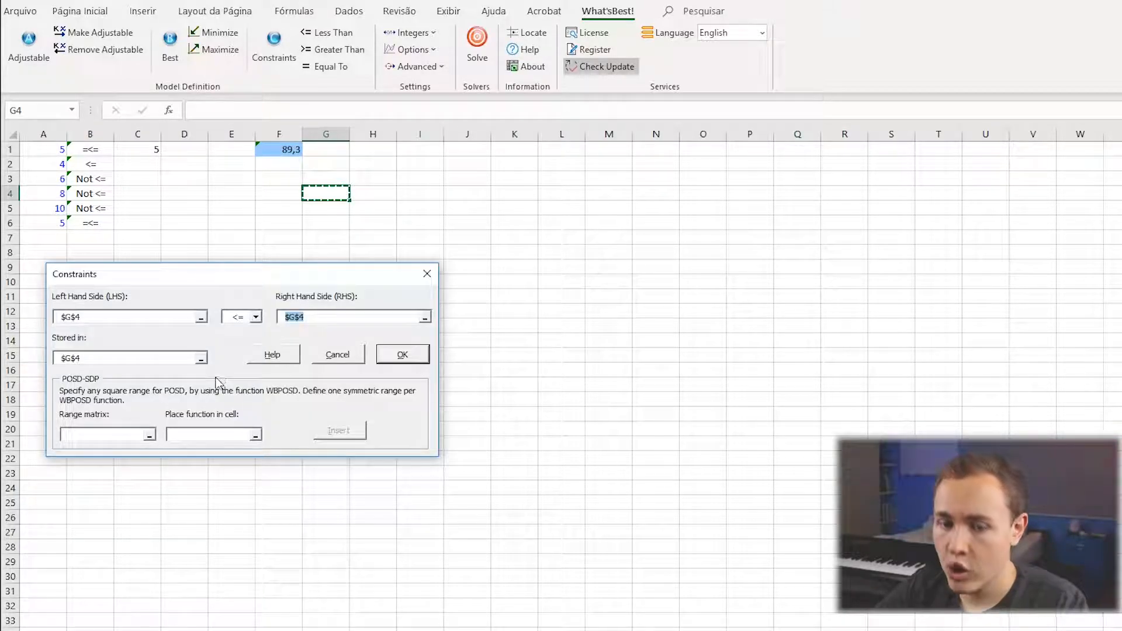
left_click_drag(92, 360, 47, 357)
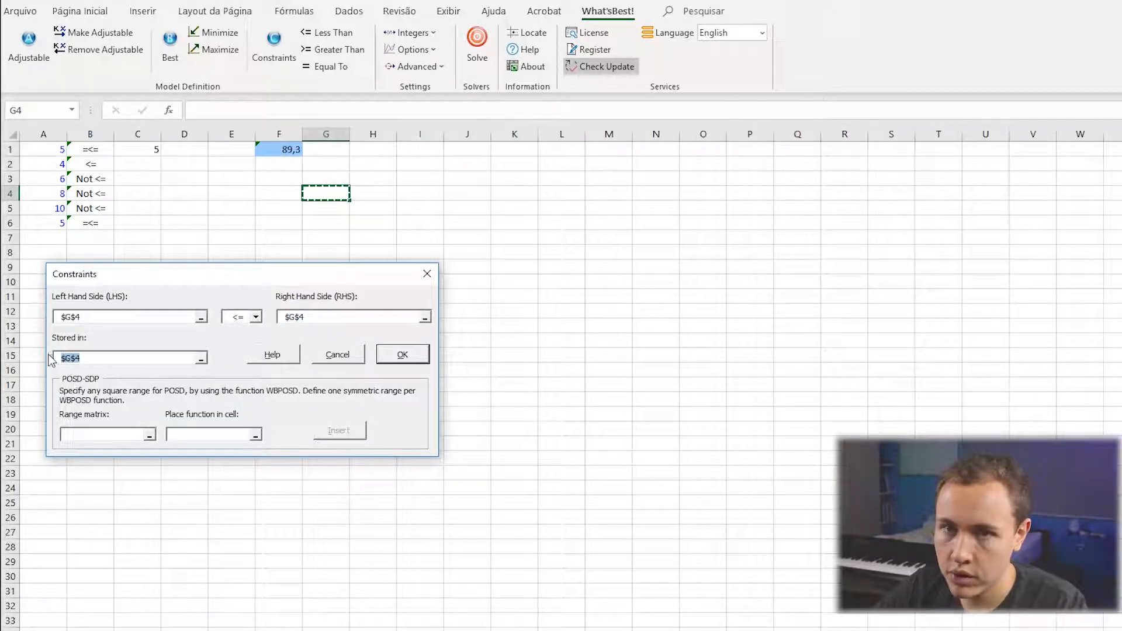
left_click_drag(81, 316, 40, 317)
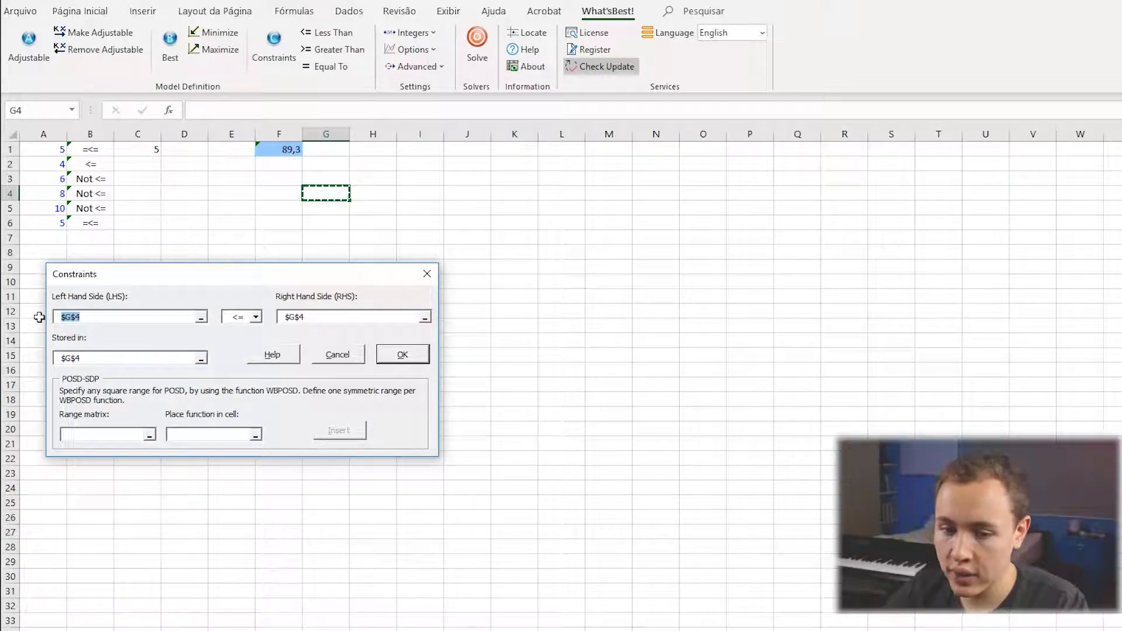
left_click(427, 274)
left_click(39, 147)
left_click_drag(39, 147, 48, 218)
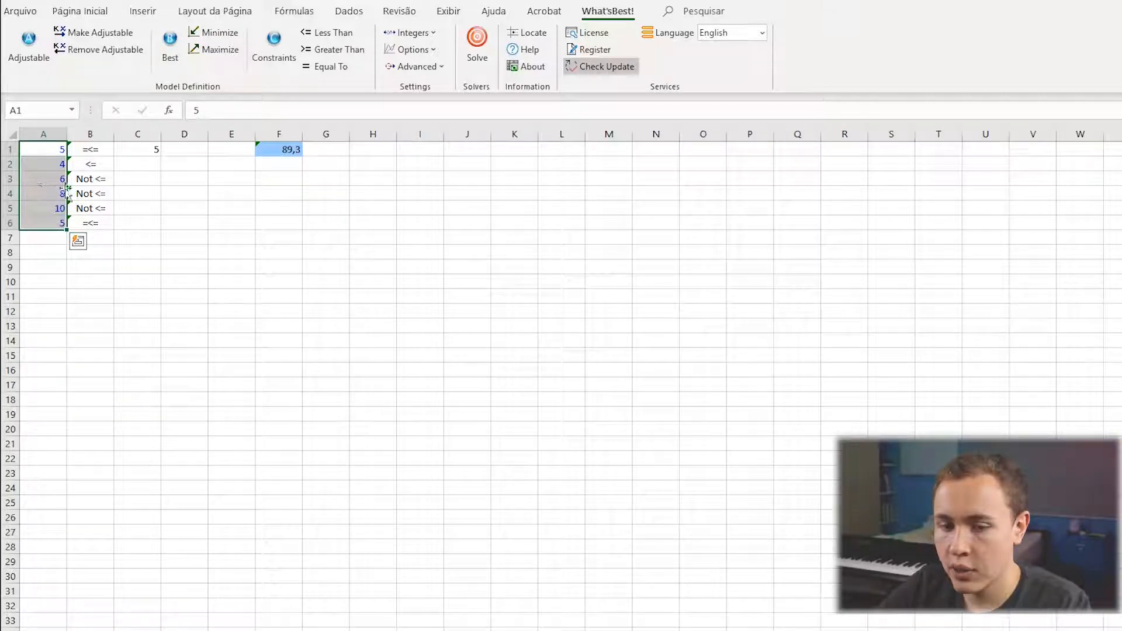
left_click_drag(91, 149, 83, 228)
left_click(153, 149)
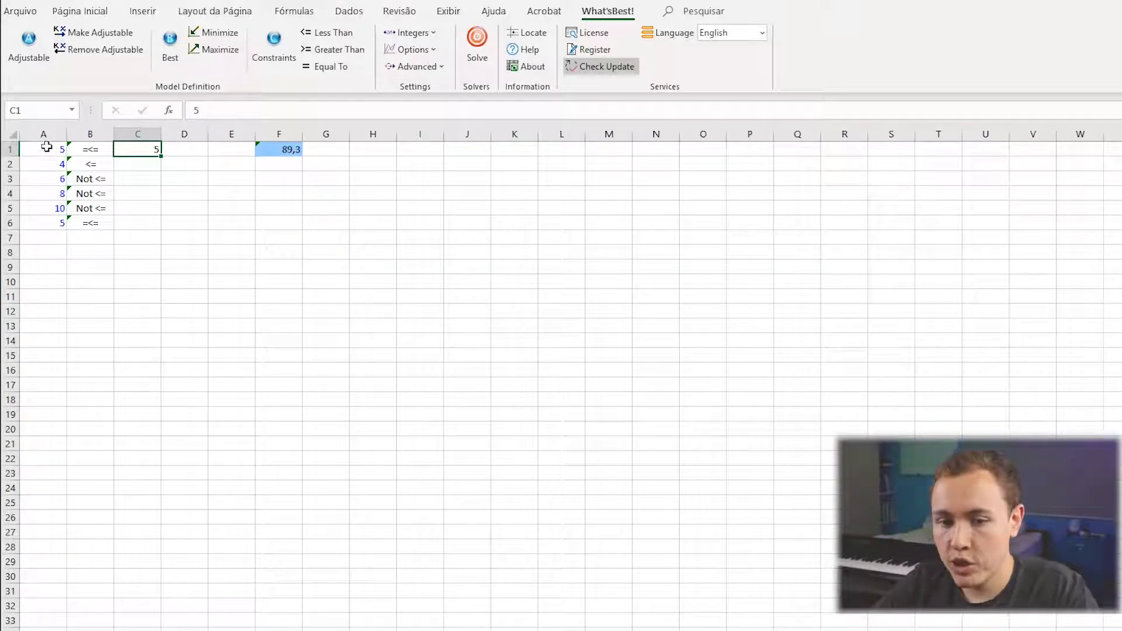
Copy the block A1:C6 to A8 and clear the copied values in A9:A13.
left_click_drag(45, 146, 125, 220)
key("ctrl+c")
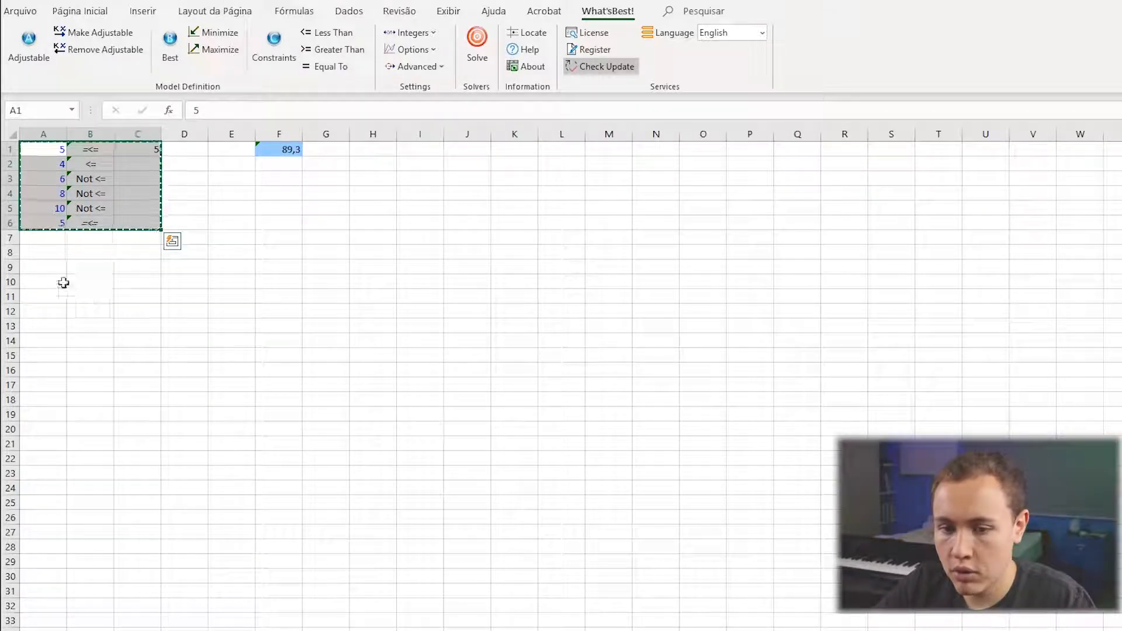
left_click(52, 254)
key("ctrl+v")
left_click_drag(58, 282, 54, 323)
key("Delete")
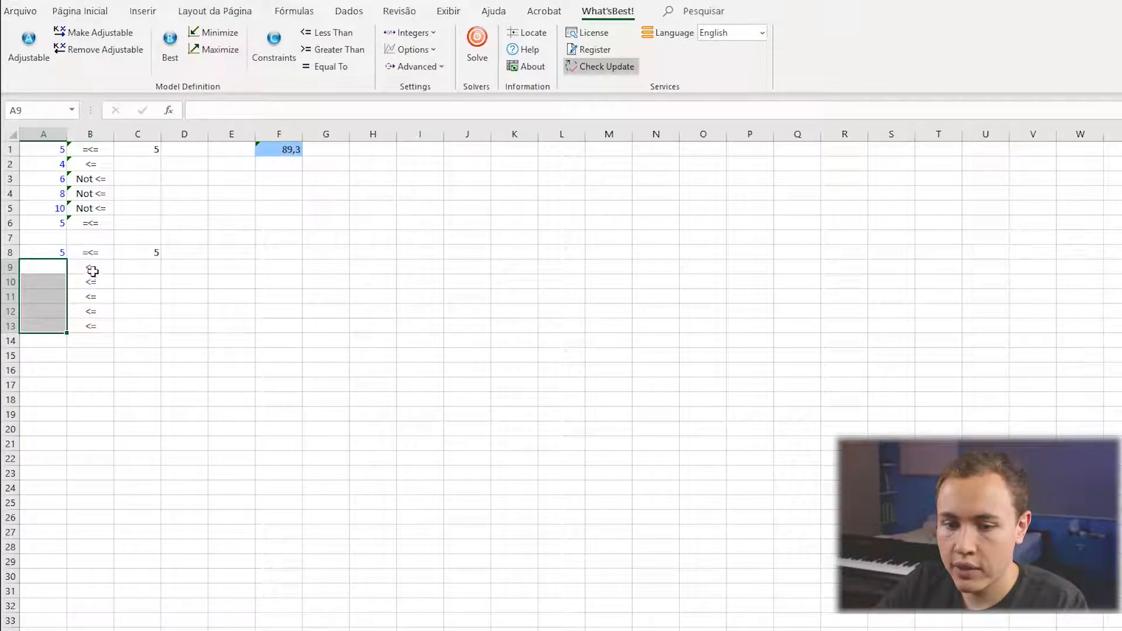
Fill the limit 5 from C8 down to C13, and change C9 to 6, C10 to 1, C11 to 7 and C13 to 8.
left_click(159, 256)
left_click_drag(162, 266, 166, 339)
left_click(140, 268)
type("6")
key("Return")
type("1")
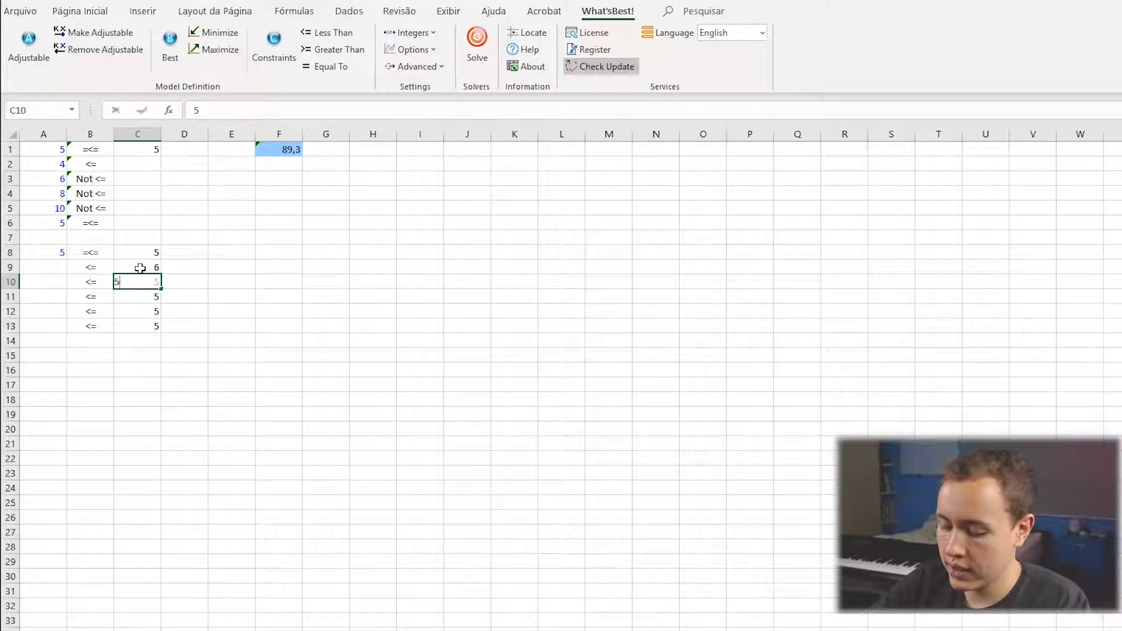
key("Return")
type("7")
key("Return")
key("Return")
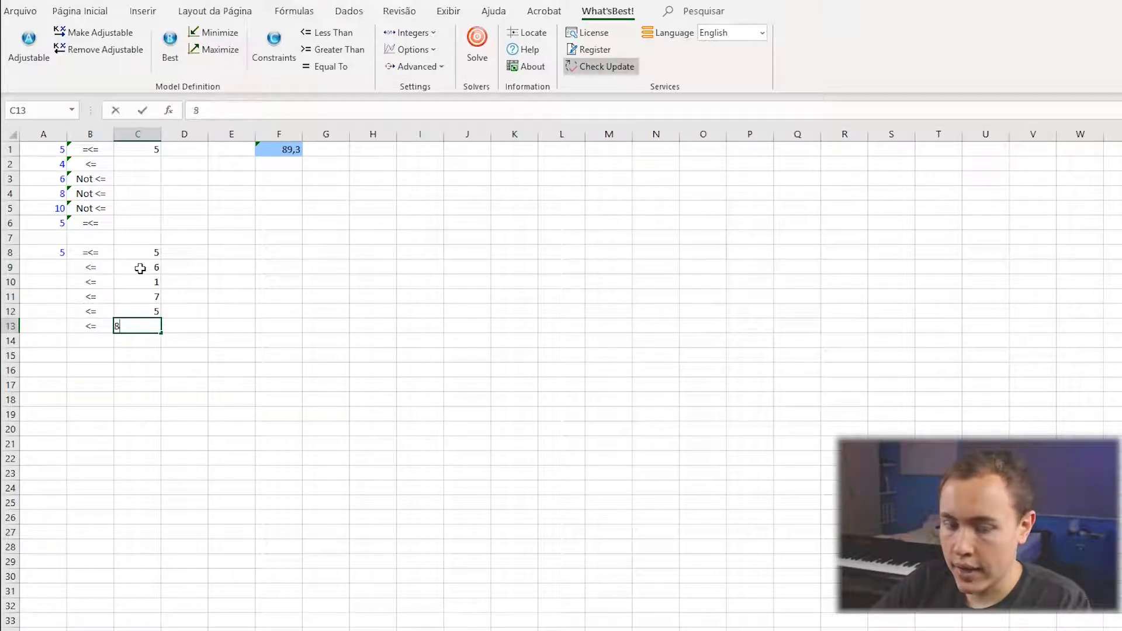
left_click(261, 328)
Compare the single value in A8, the constraints in B8:B13 and the limits in C8:C13 with the block A1:C6.
left_click(48, 255)
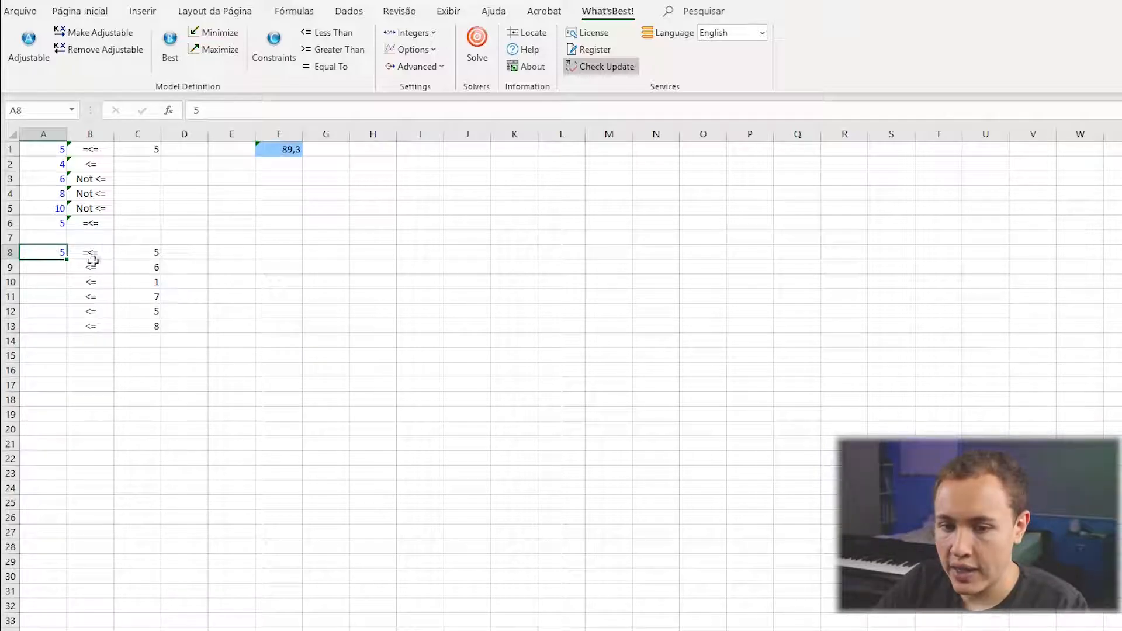
left_click_drag(92, 257, 92, 330)
left_click_drag(153, 253, 154, 326)
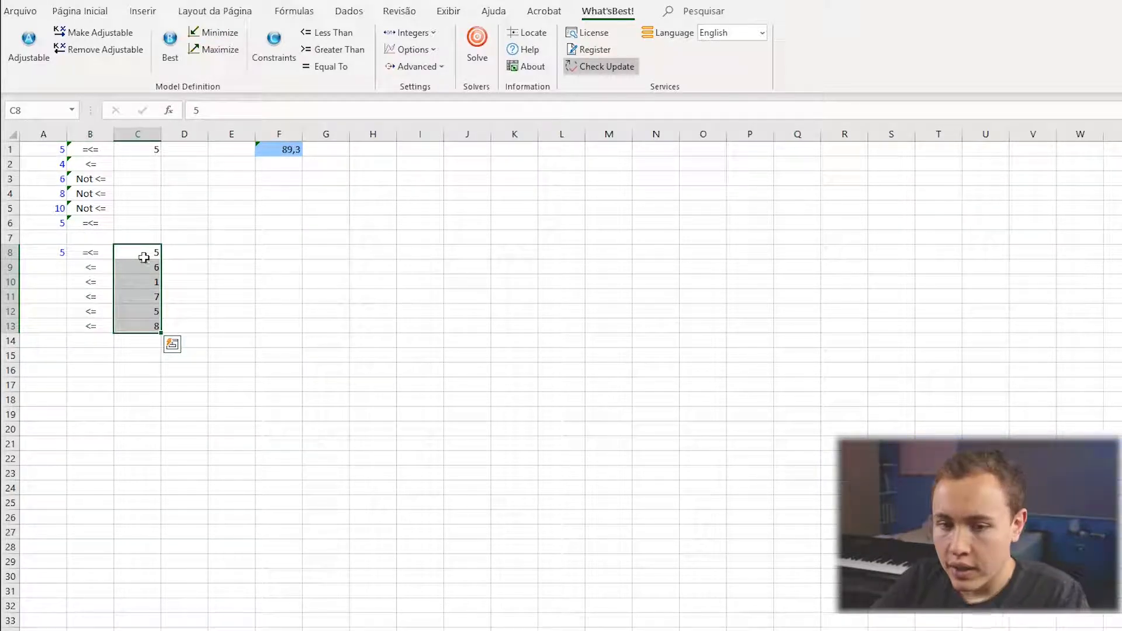
left_click(55, 249)
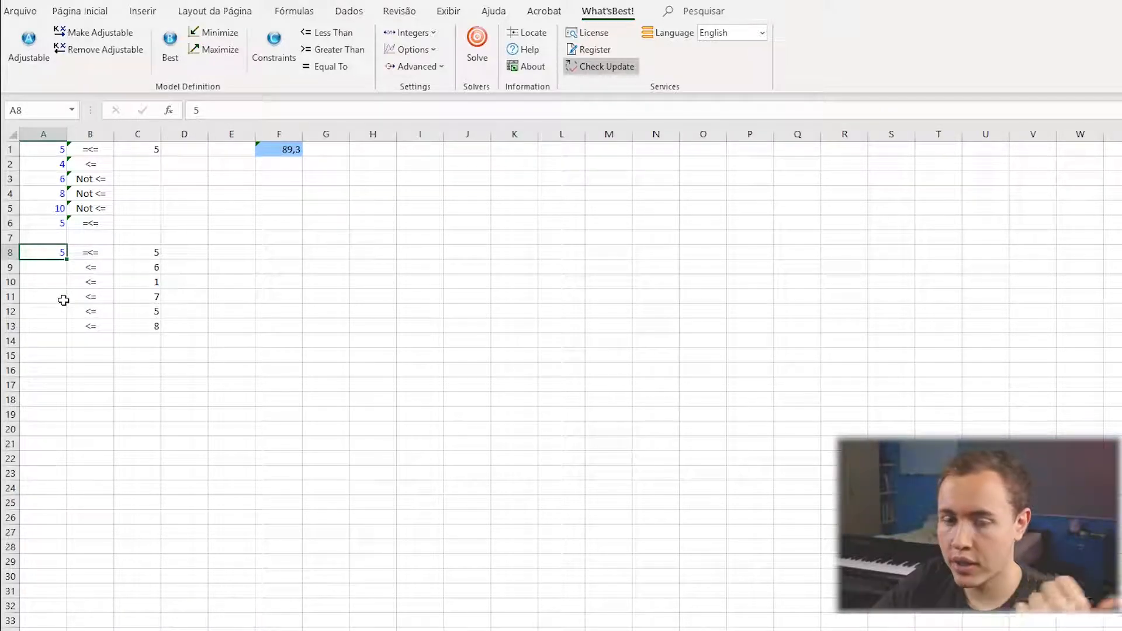
left_click_drag(43, 150, 134, 221)
left_click(188, 325)
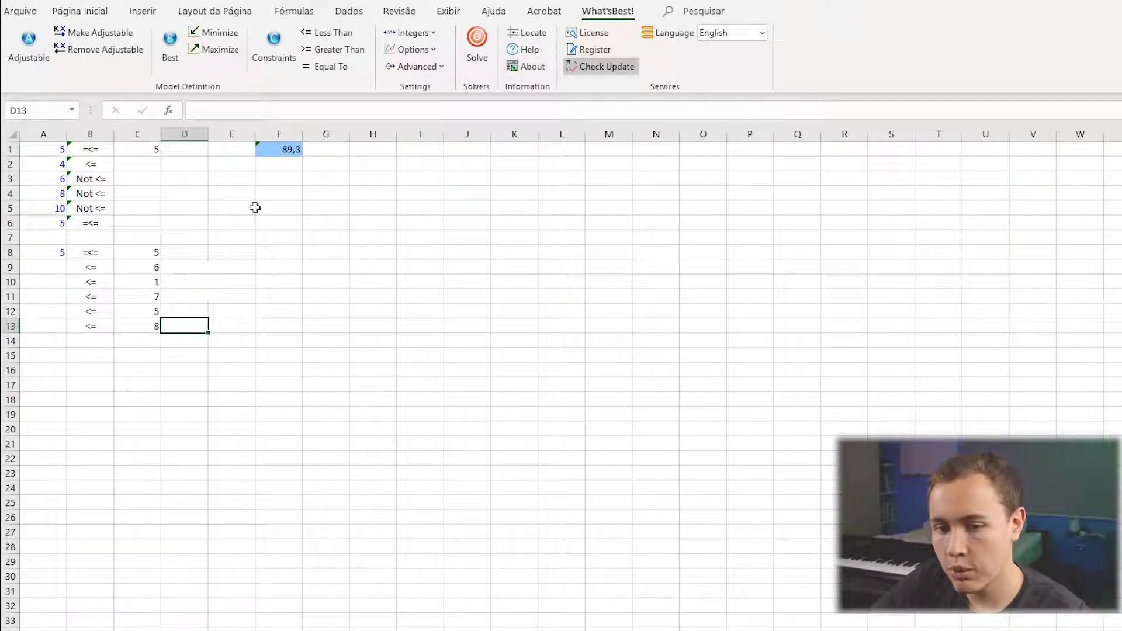
Start a new <= constraint with A8 as the left-hand side and C8:C13 as the right-hand side.
left_click(272, 47)
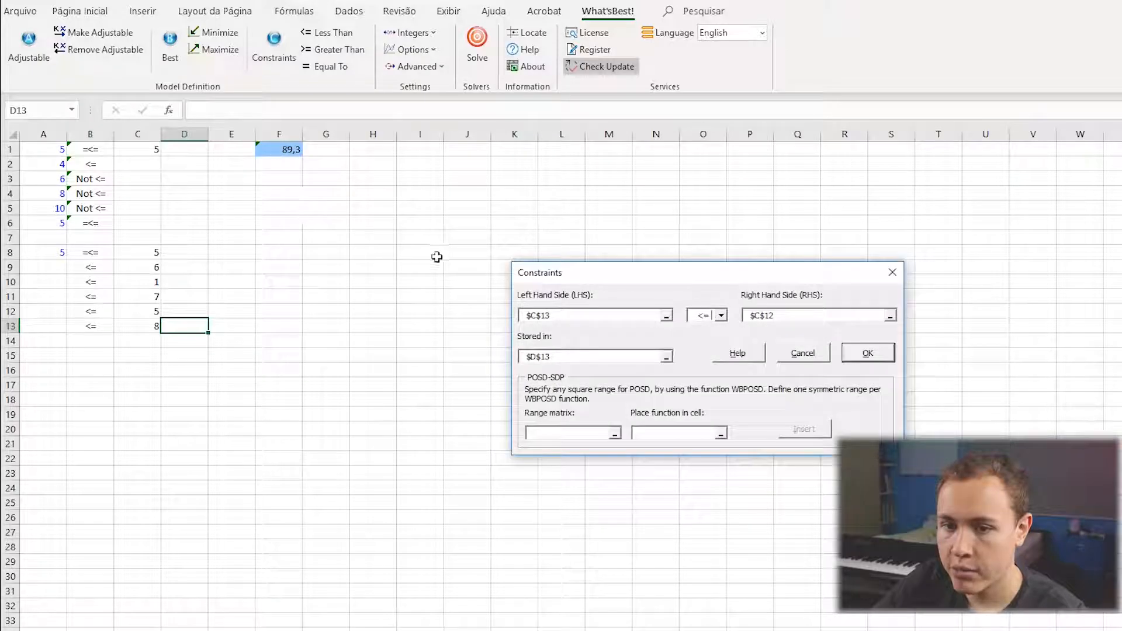
left_click_drag(529, 269, 62, 353)
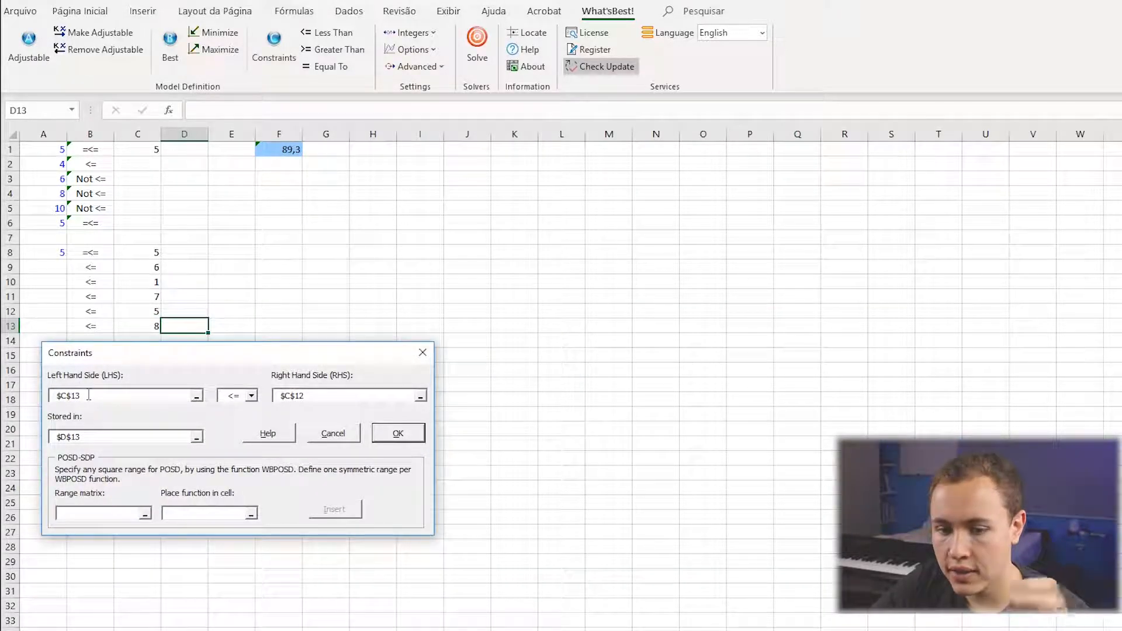
double_click(89, 396)
left_click(52, 258)
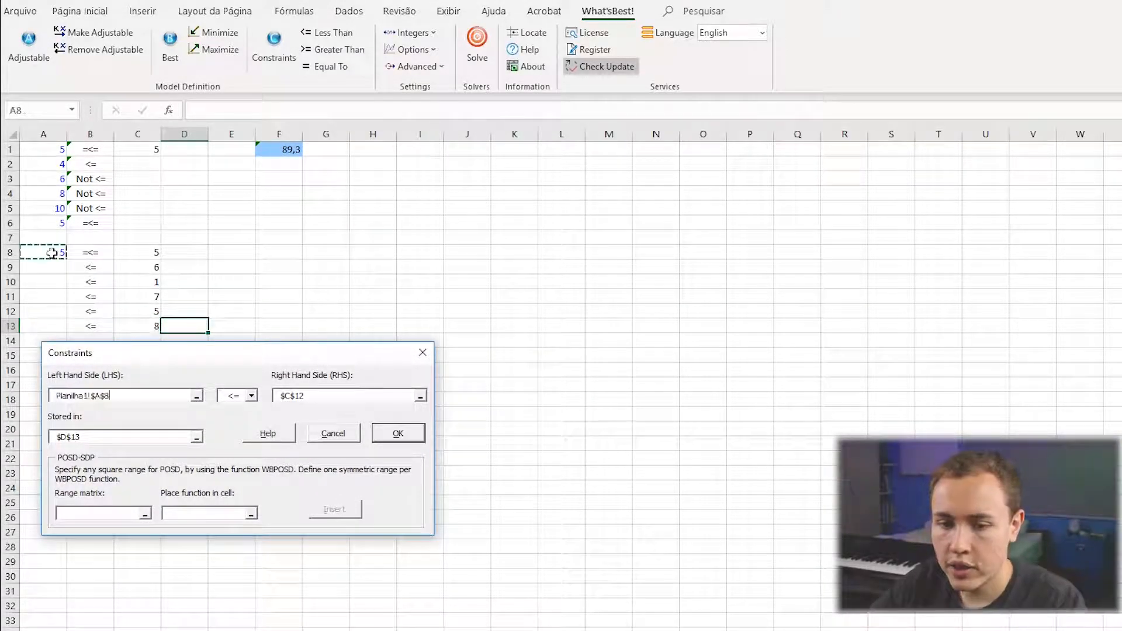
left_click(325, 396)
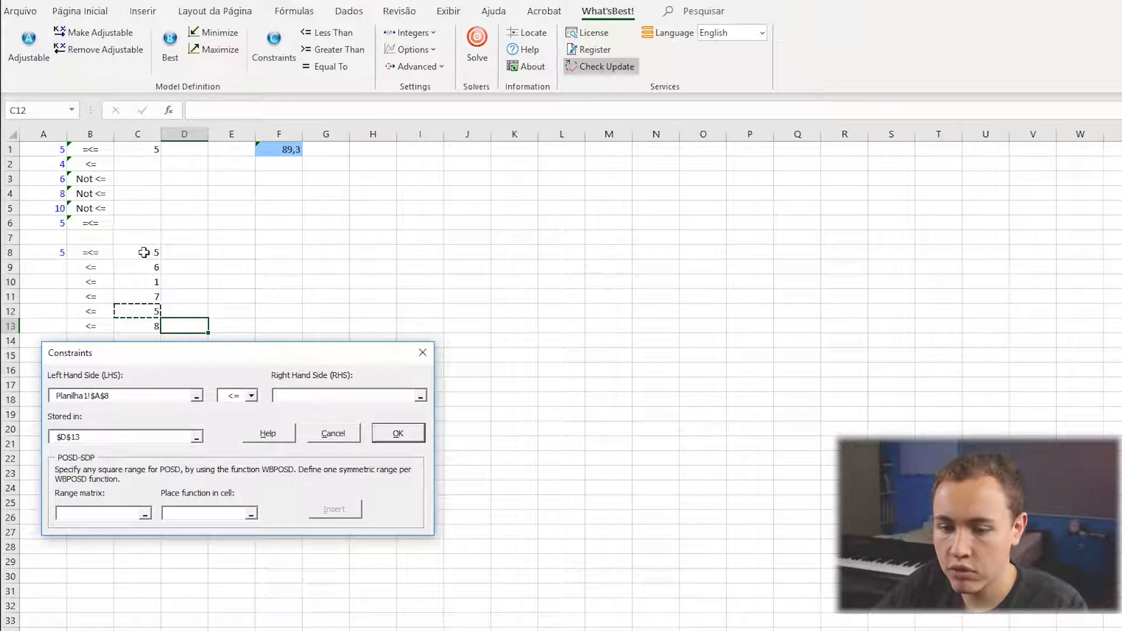
left_click_drag(147, 253, 143, 327)
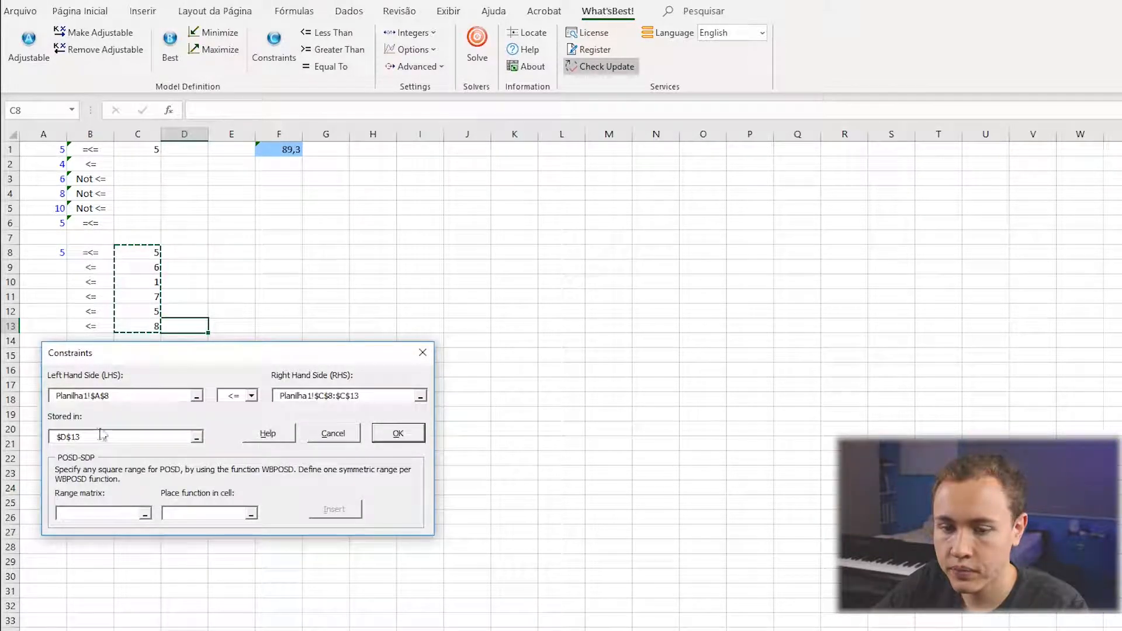
Store the new constraint in B8:B13 and create it.
double_click(97, 437)
key("BackSpace")
left_click_drag(90, 253, 90, 326)
key("Return")
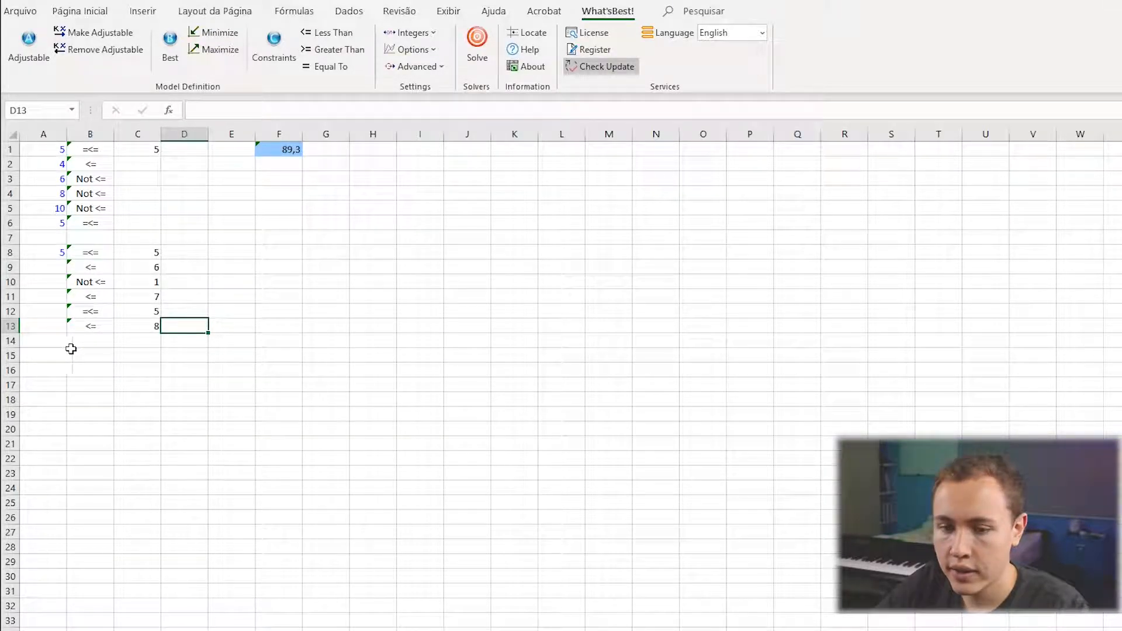
Examine the WB constraint formulas in B8:B13 one by one, checking which cells each one references.
left_click(78, 249)
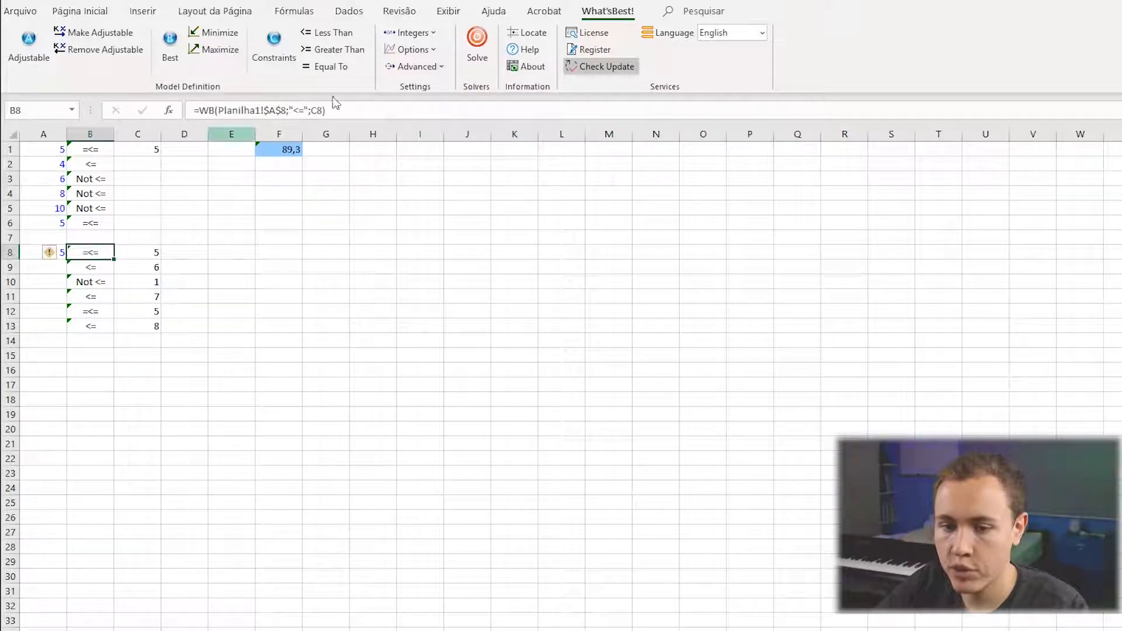
left_click(374, 105)
key("Return")
left_click(373, 105)
key("Return")
left_click(373, 105)
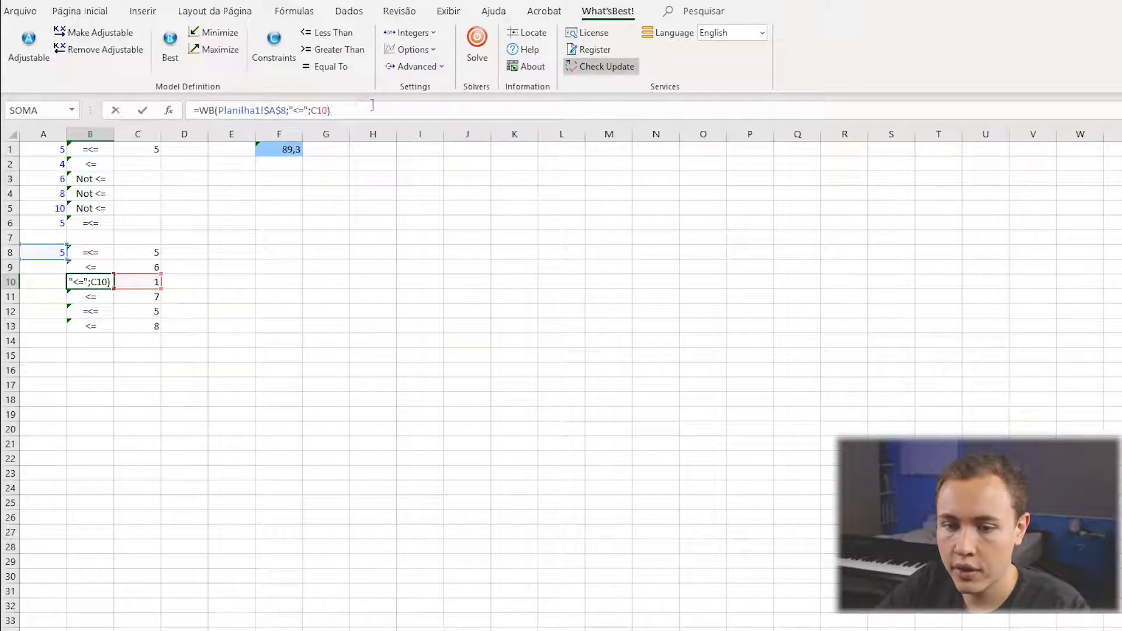
key("Return")
left_click(373, 106)
key("Return")
left_click(373, 106)
key("Return")
left_click(373, 106)
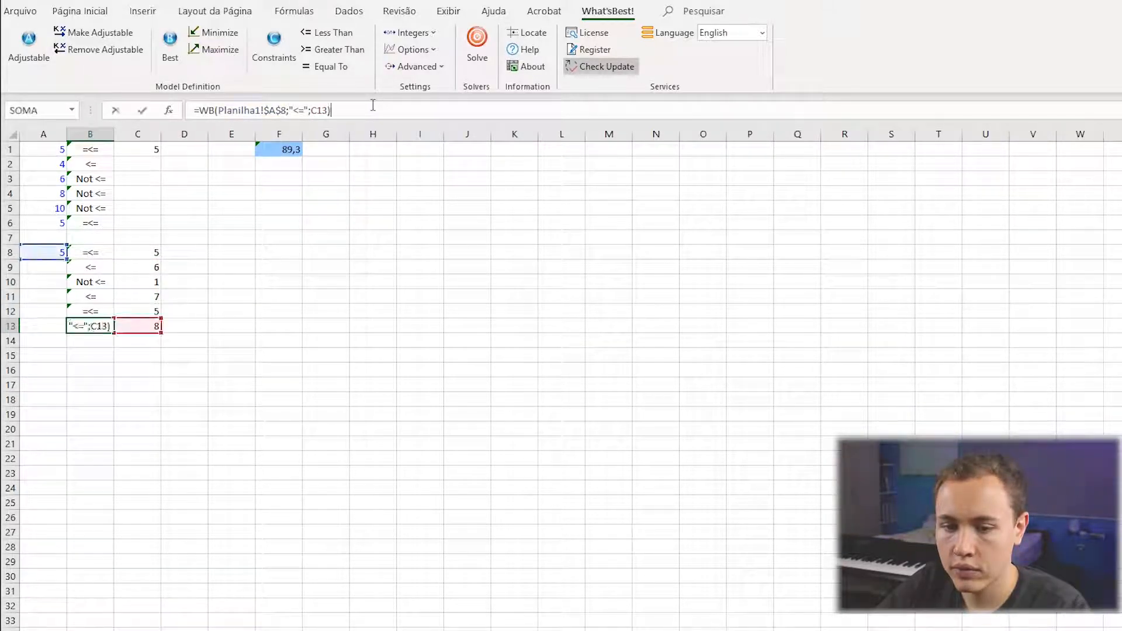
left_click(369, 221)
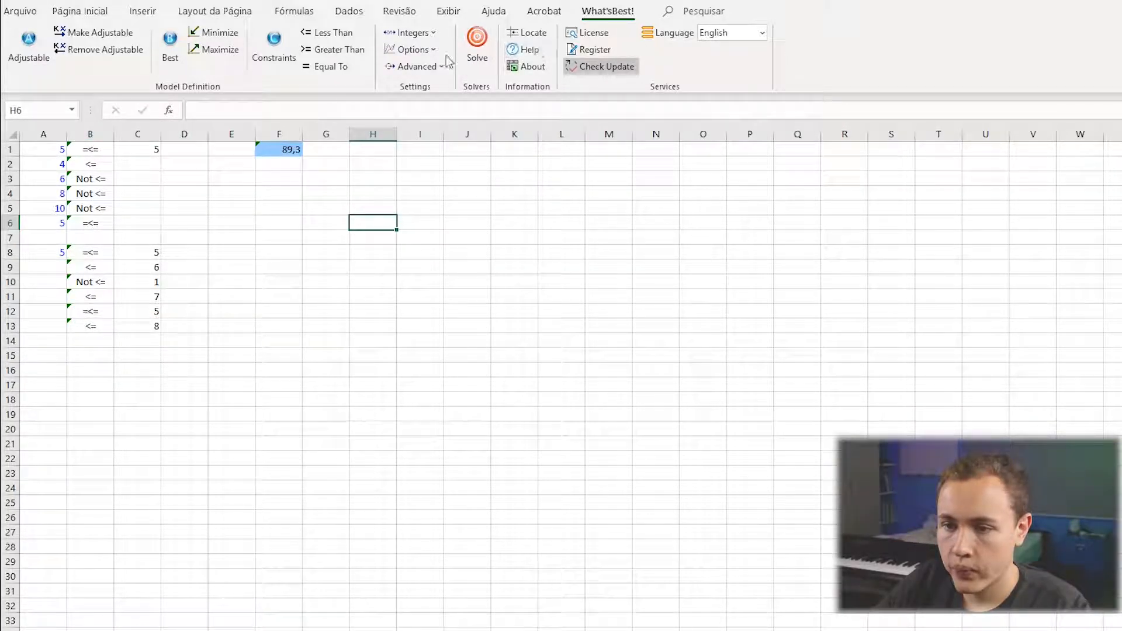
Review the left-hand side, right-hand side and stored-in fields of the Constraints dialog, and close it without creating a constraint.
left_click(275, 49)
left_click_drag(560, 279, 103, 366)
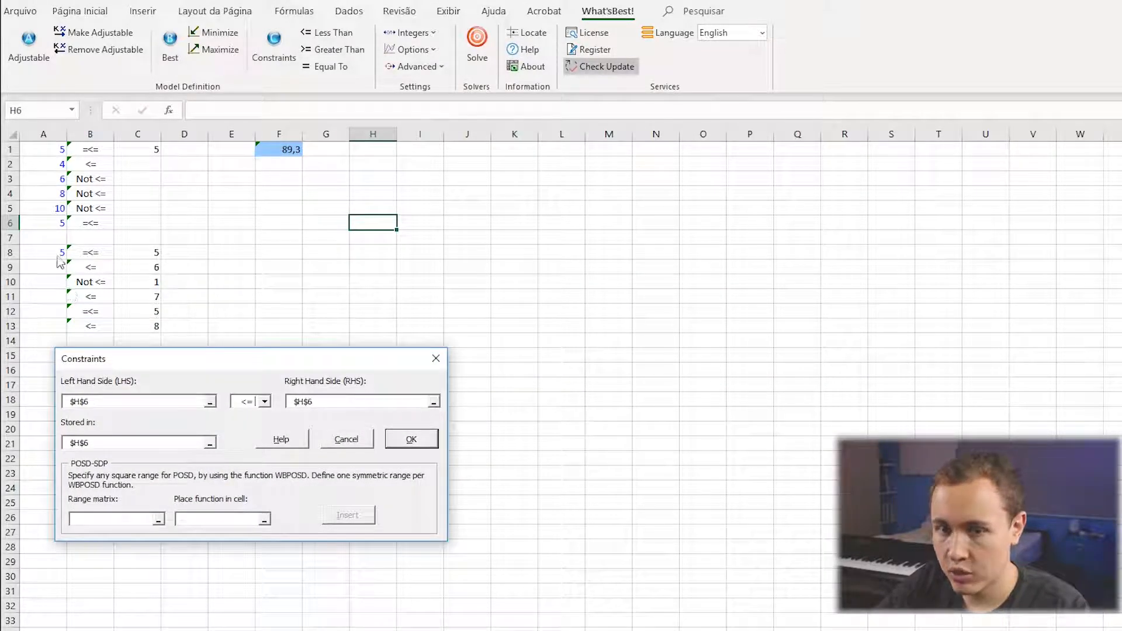
left_click_drag(100, 442, 28, 439)
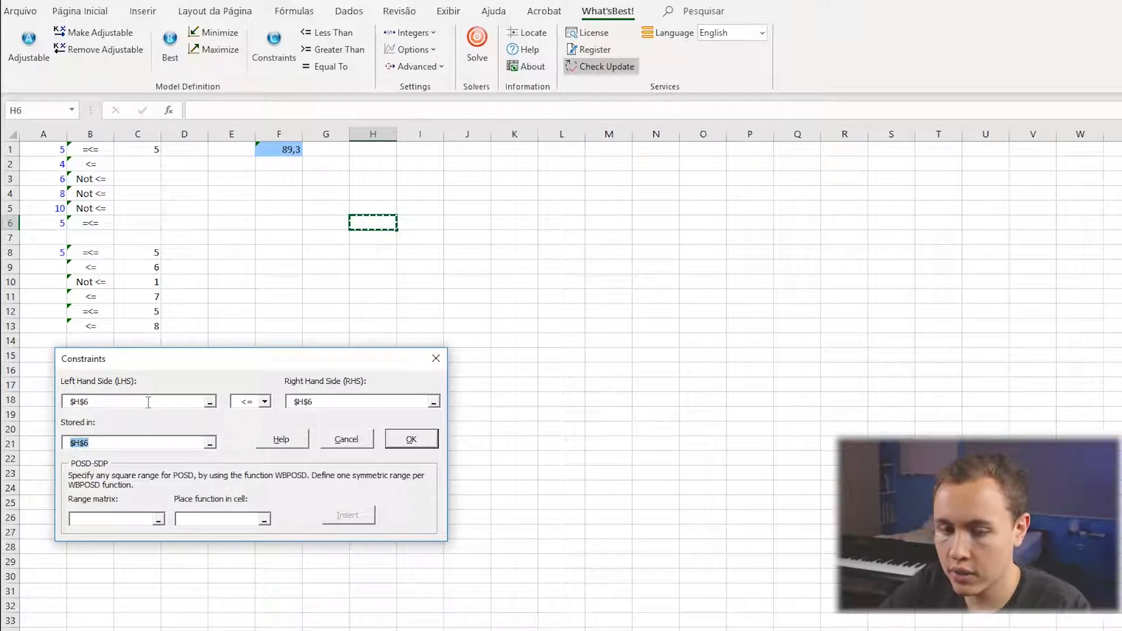
left_click(436, 359)
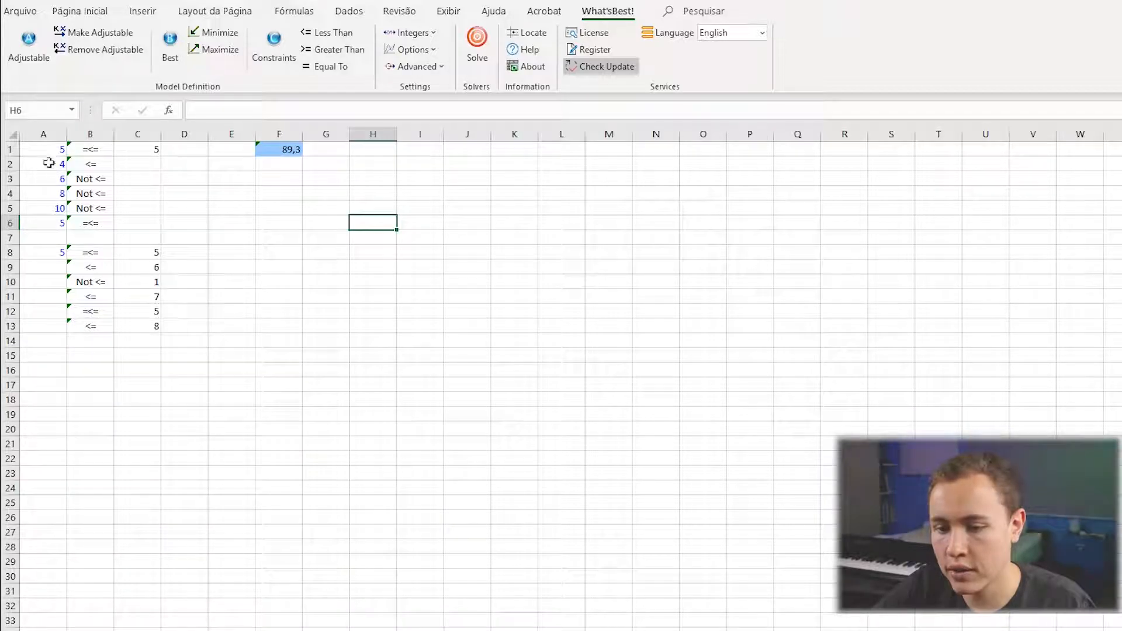
Compare the ranges A1:A6 and B1:B6 and the single limit C1 with the single value A8 and the ranges B8:B13 and C8:C13.
left_click_drag(45, 149, 47, 223)
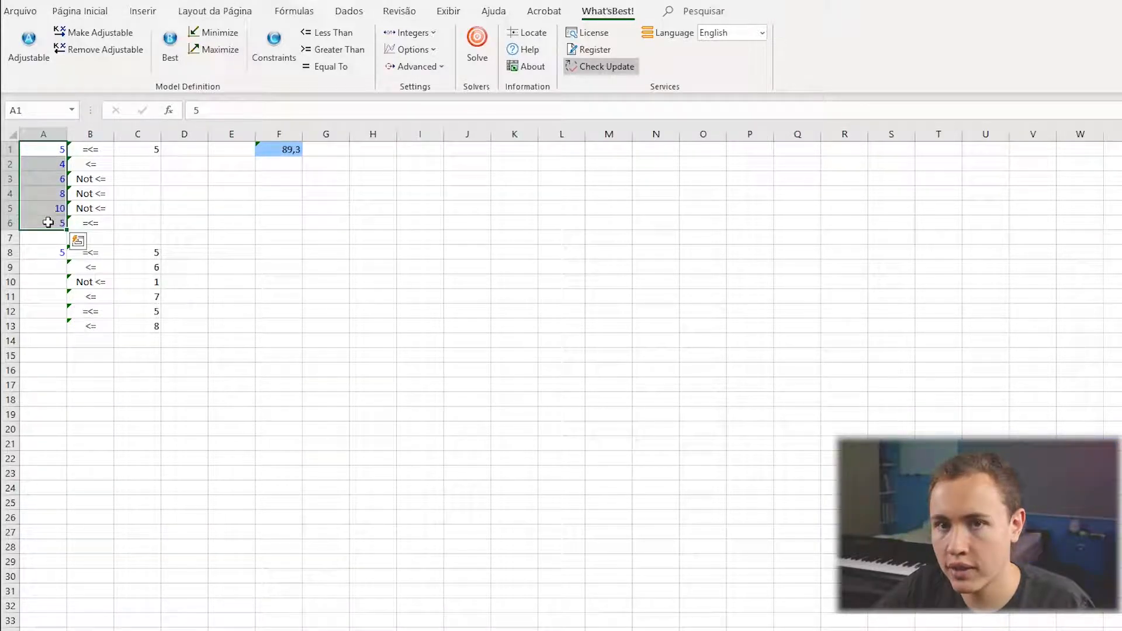
left_click_drag(91, 149, 87, 223)
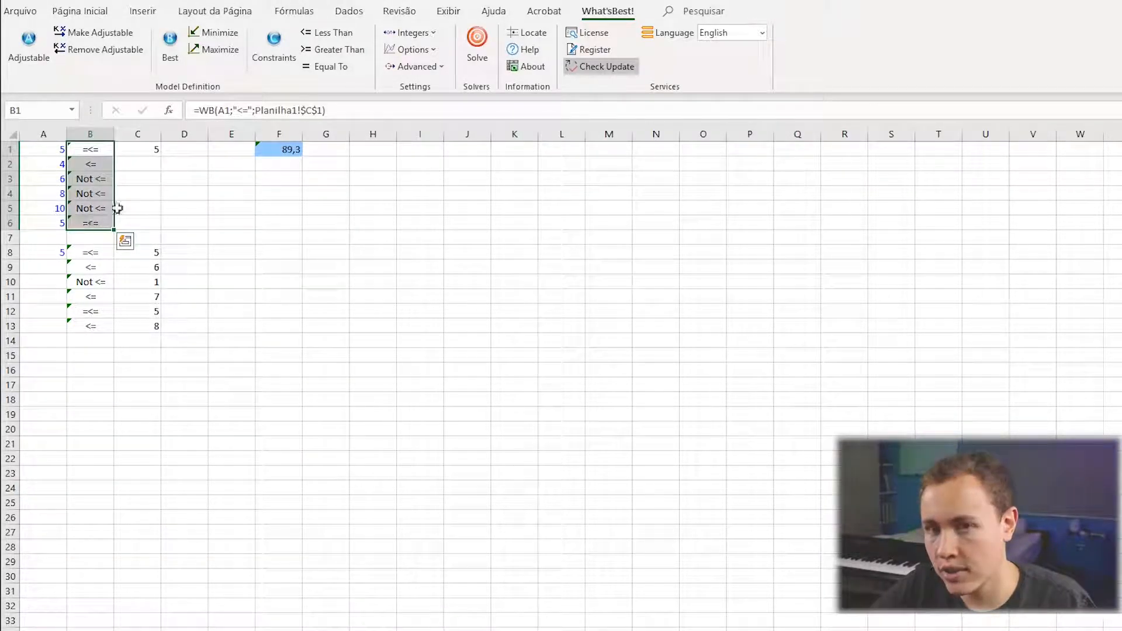
left_click(144, 151)
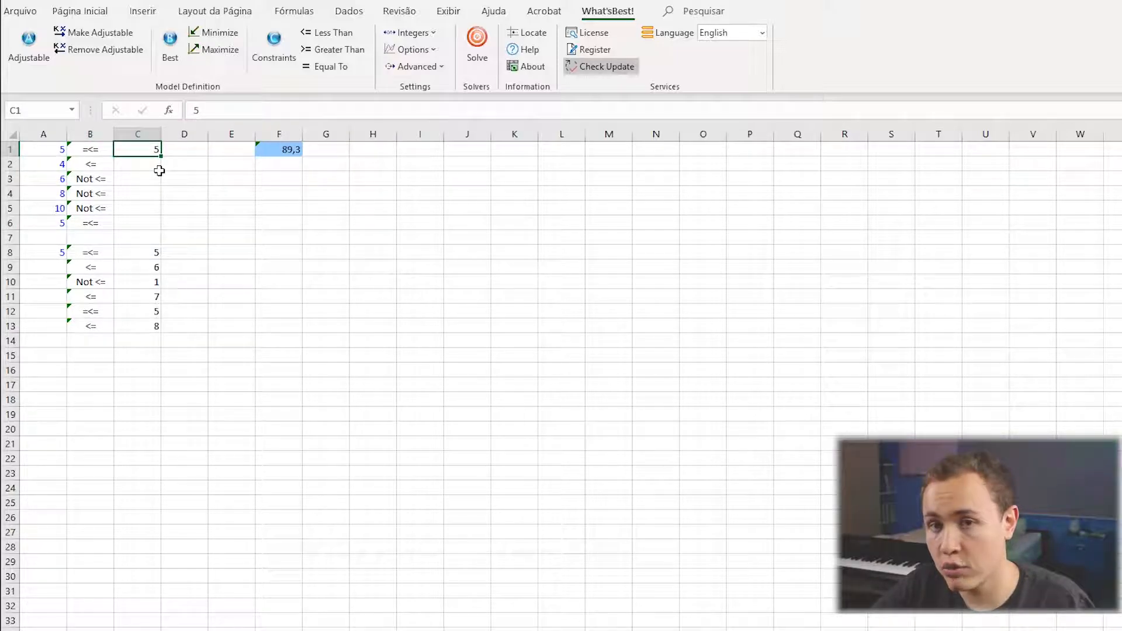
left_click(52, 253)
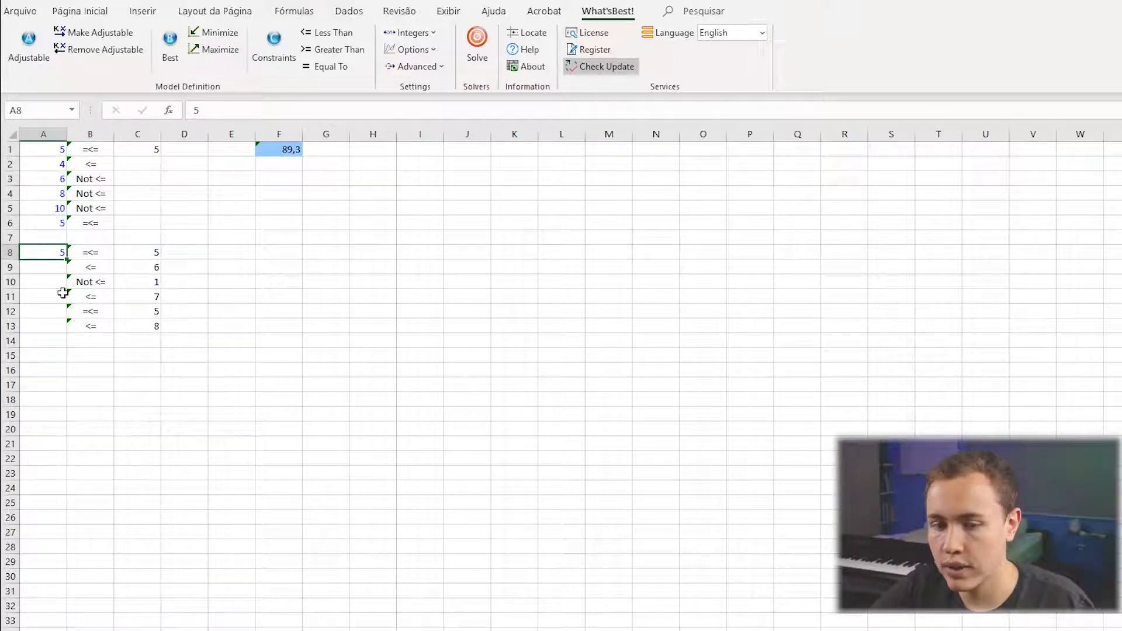
left_click_drag(94, 252, 103, 326)
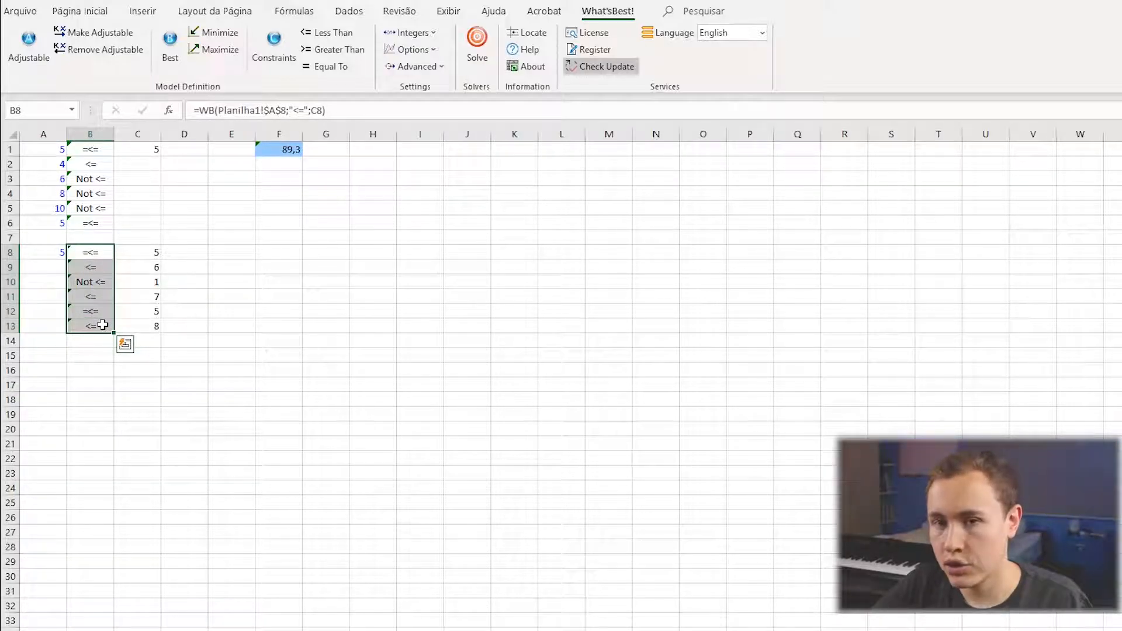
left_click_drag(148, 252, 125, 321)
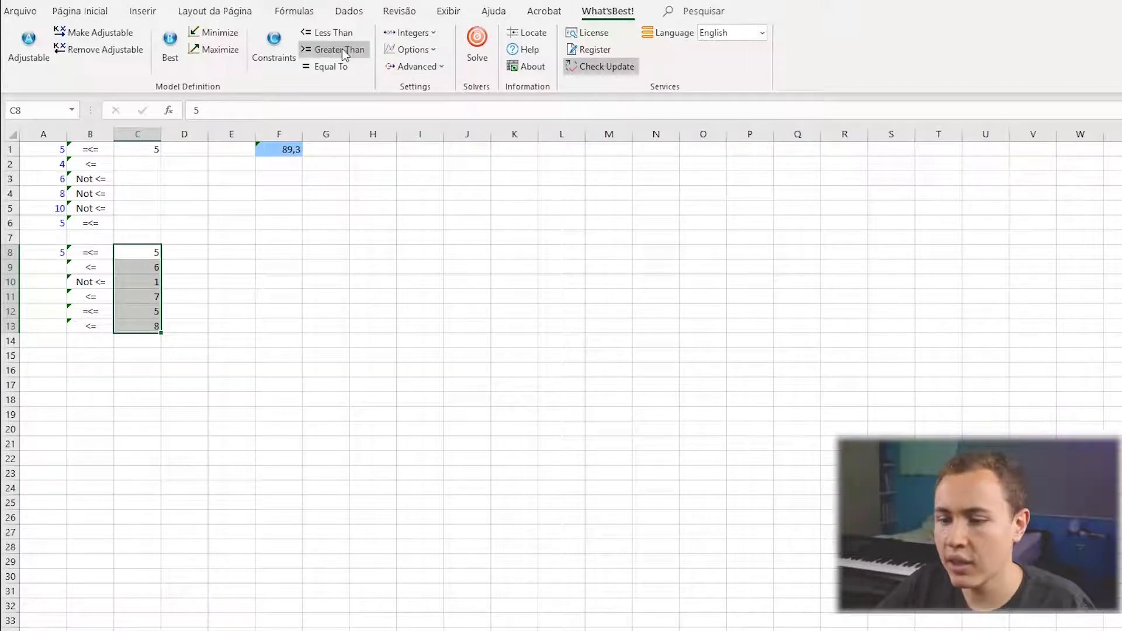
Compare the dialogs offered by the Constraints and Less Than commands, closing each without creating a constraint.
left_click(285, 53)
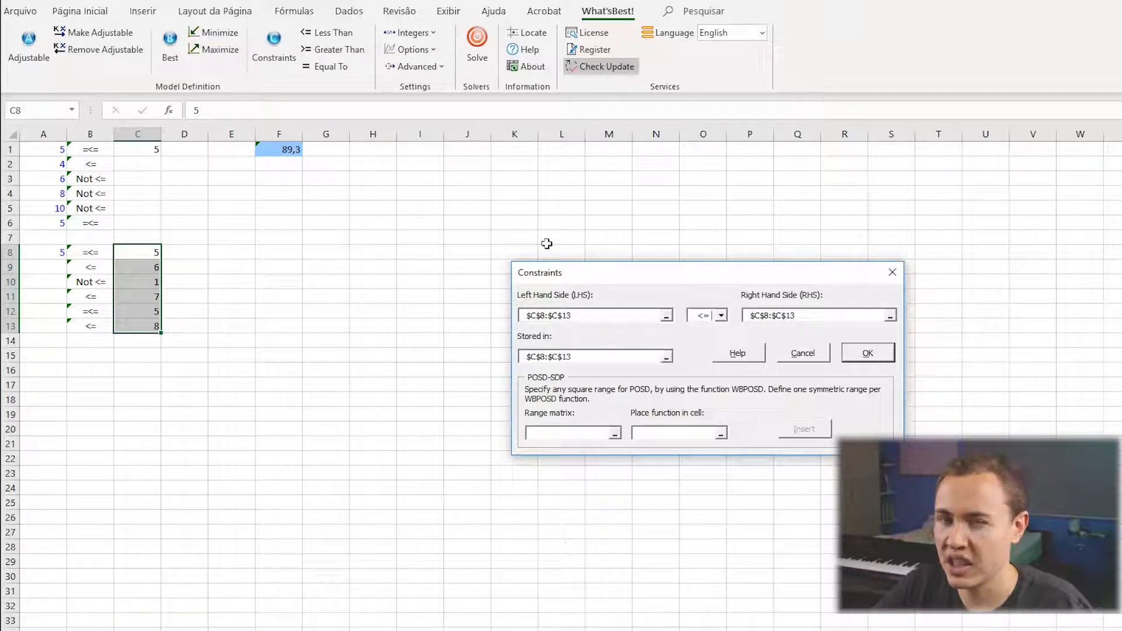
left_click_drag(548, 282, 225, 284)
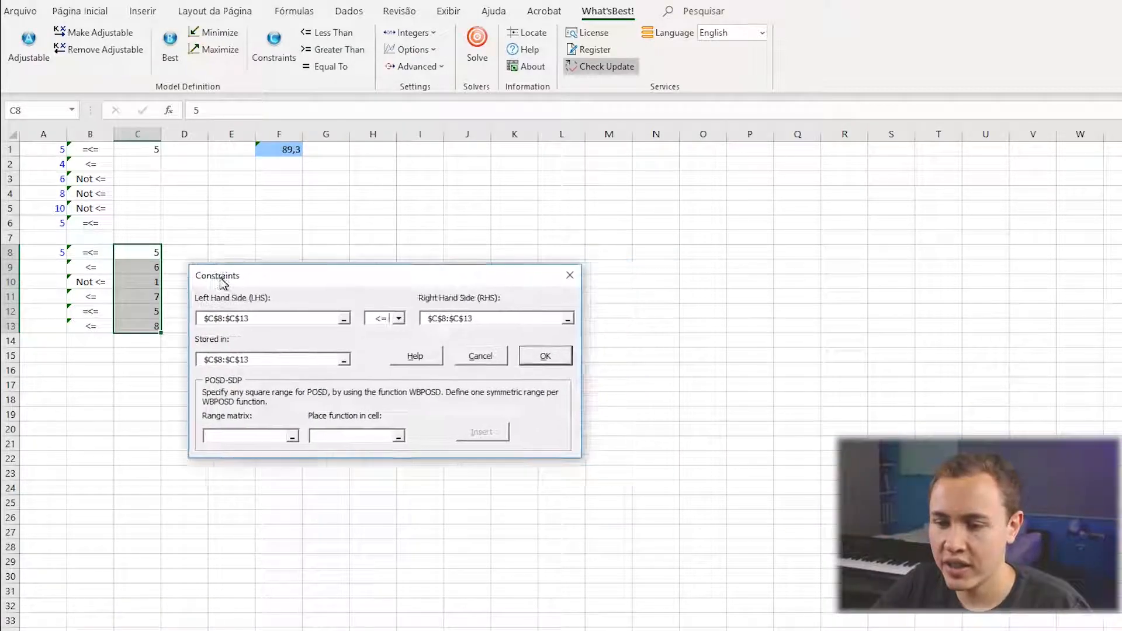
left_click(565, 277)
left_click(326, 32)
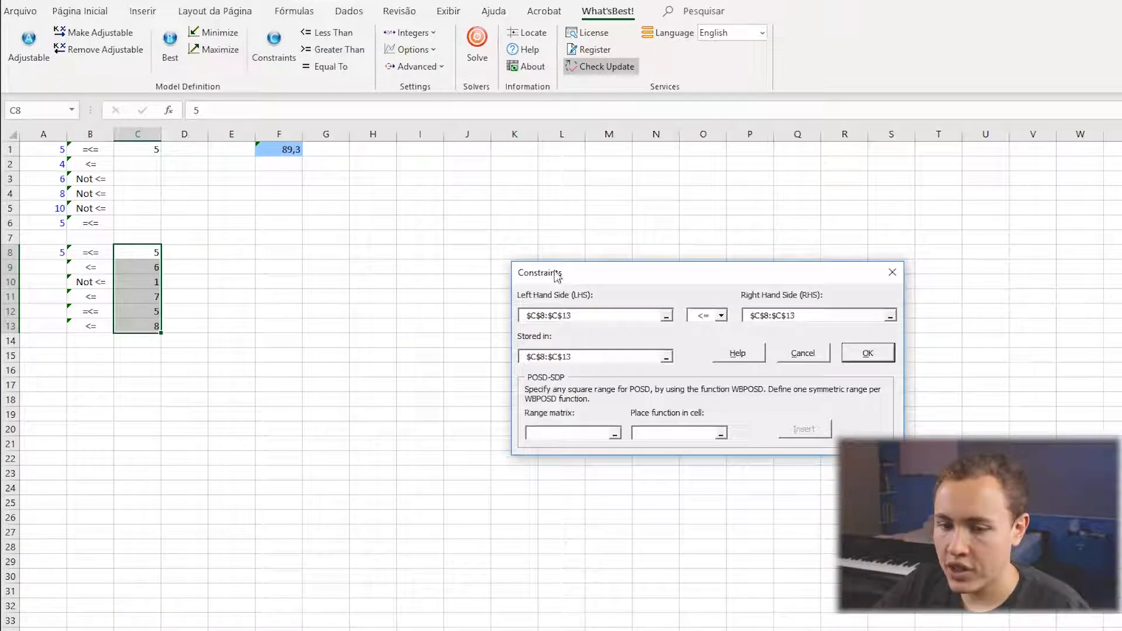
left_click_drag(555, 266, 149, 212)
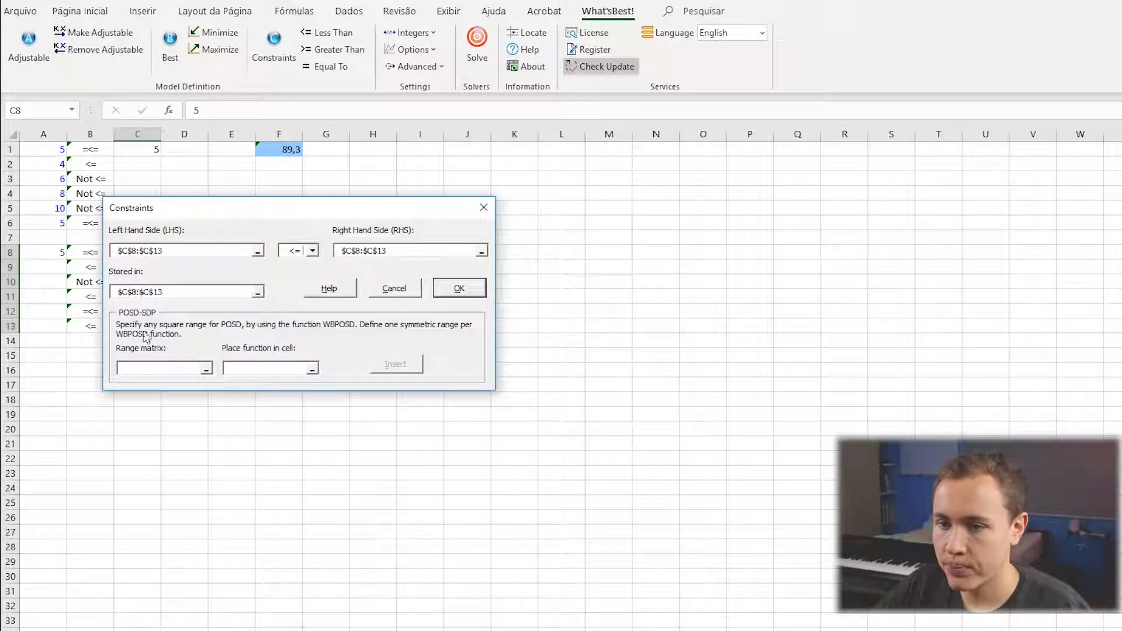
left_click(485, 209)
Open the What'sBest! help on constraints and examine the table of allowed cell and range combinations and the usage guidelines.
left_click(526, 49)
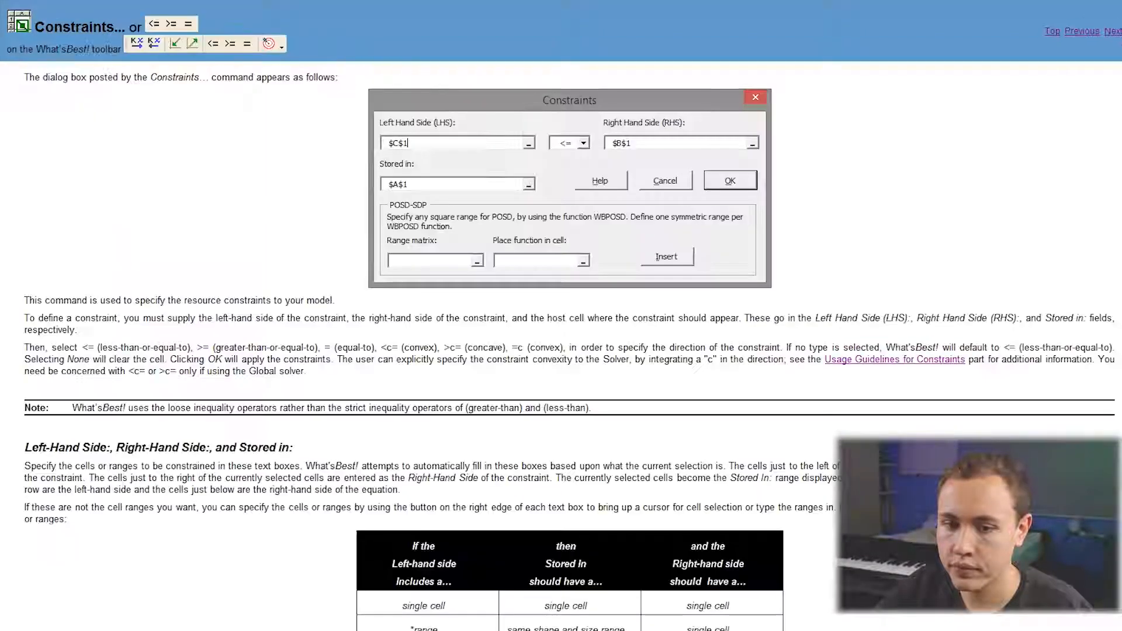
scroll(562, 315, "down", 4)
scroll(153, 563, "down", 3)
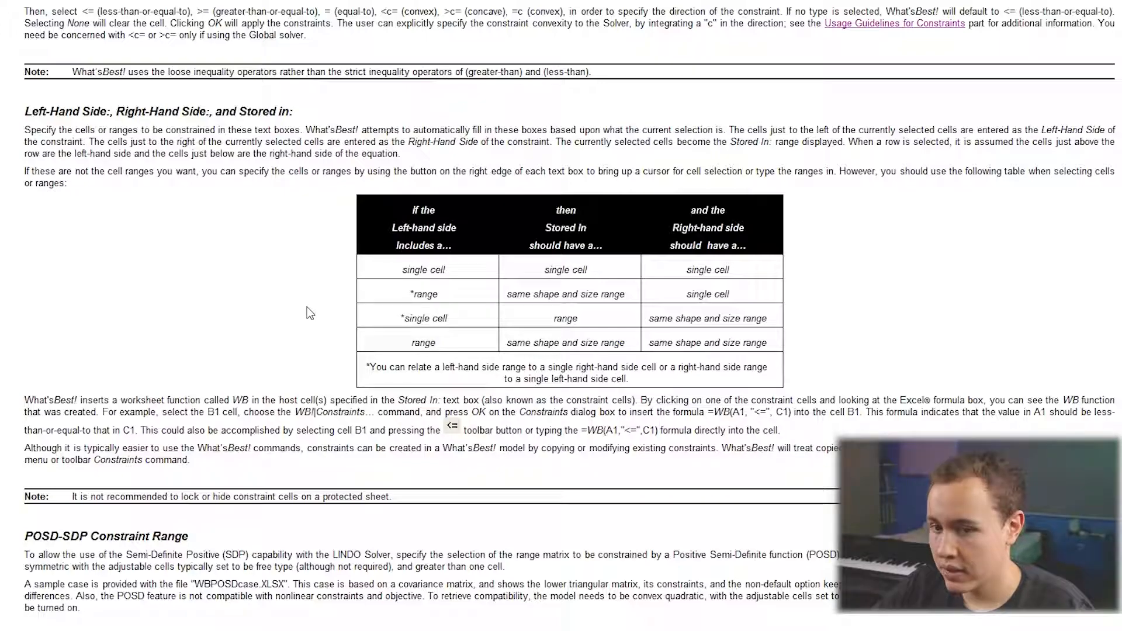
left_click_drag(393, 210, 768, 384)
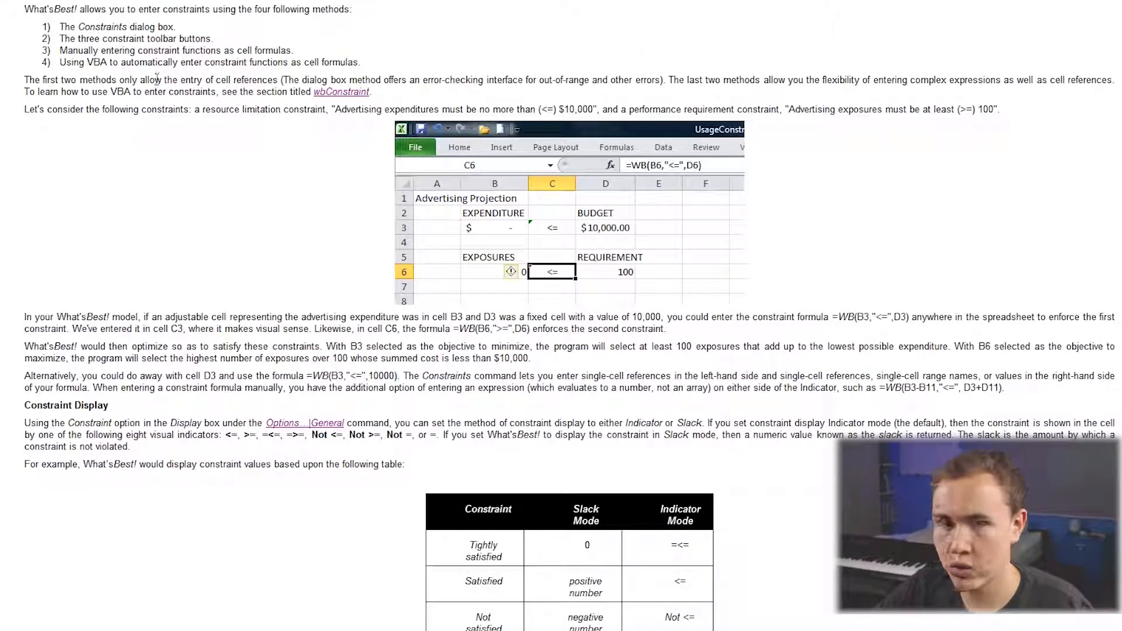
scroll(268, 239, "up", 3)
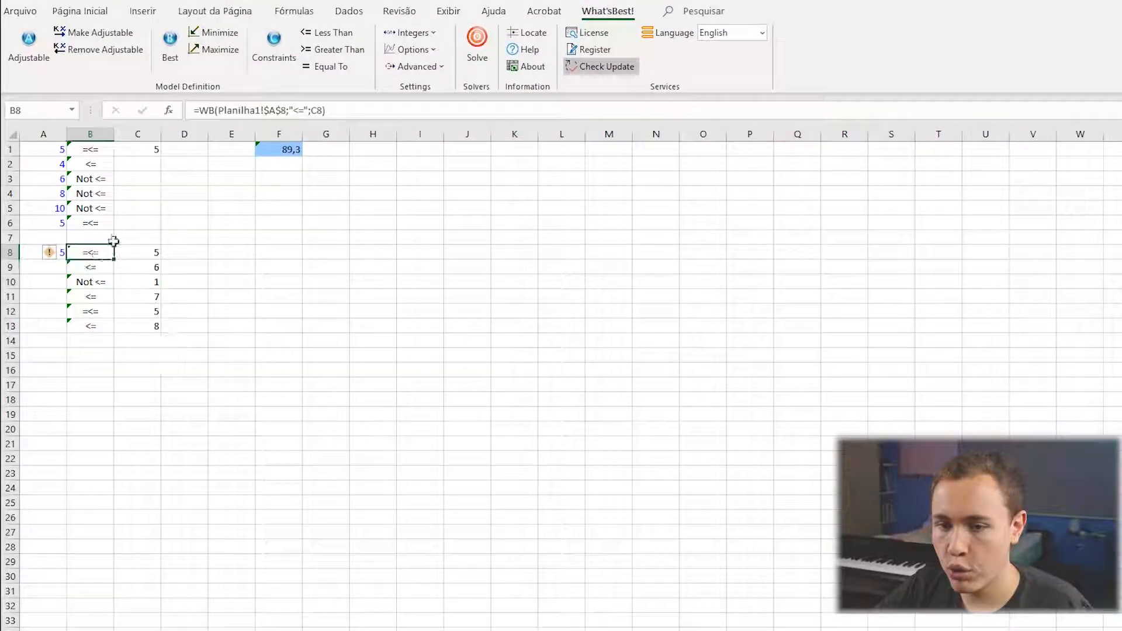
Edit the constraint formula in B9 so that its right-hand side is the expression C9-3.
left_click(97, 269)
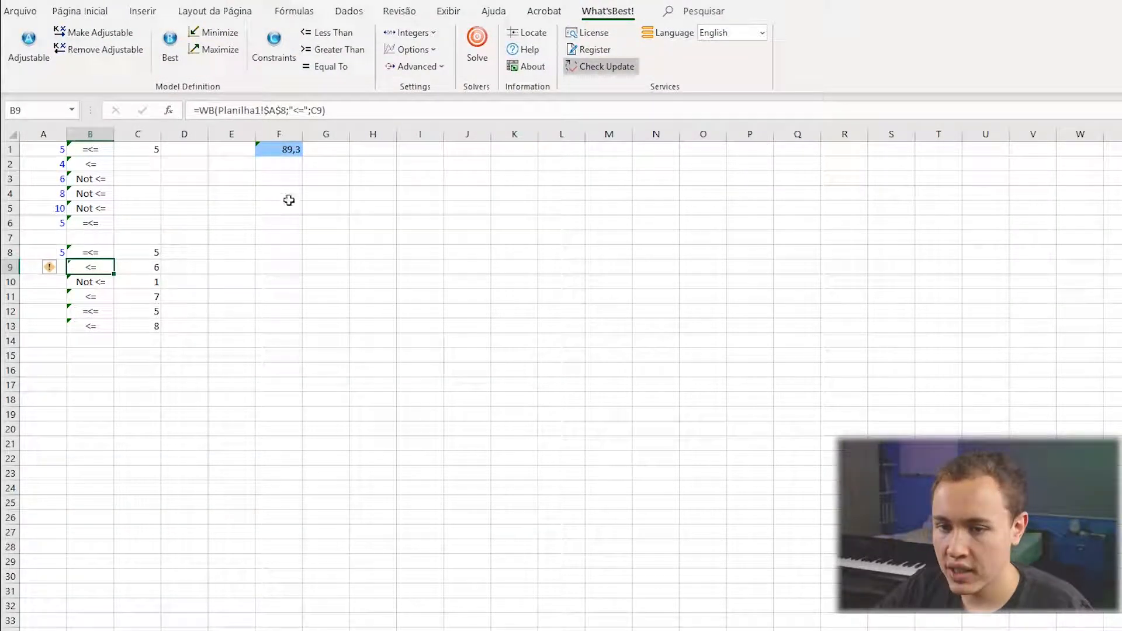
left_click(320, 109)
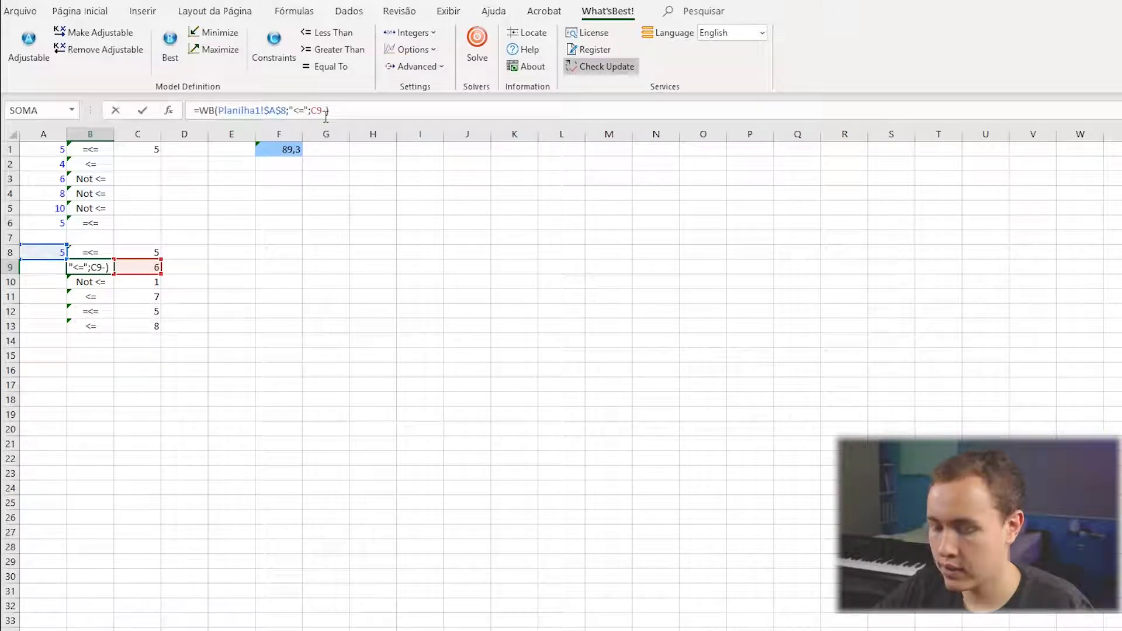
type("3")
key("Return")
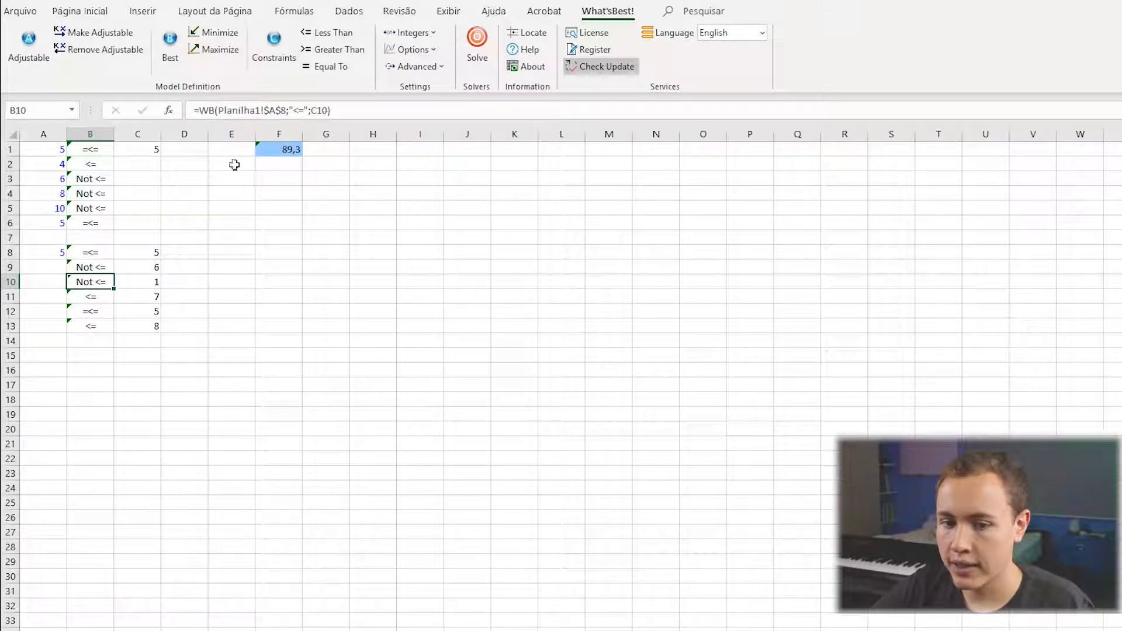
Remove the -3 from the constraint formula in B9 so that its right-hand side is C9.
left_click(90, 269)
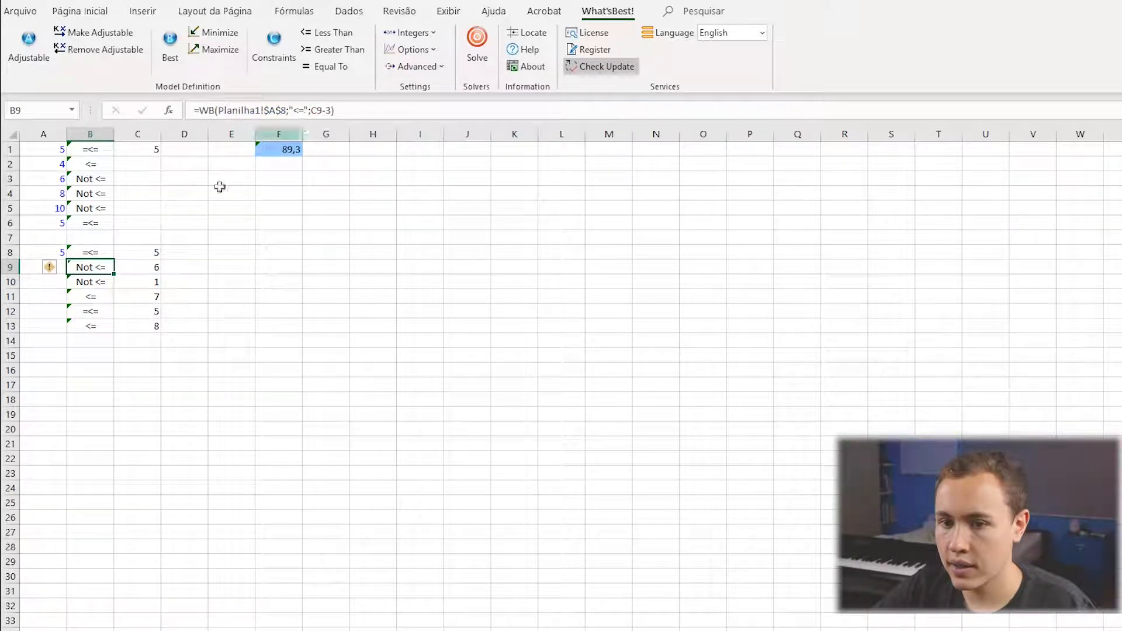
left_click_drag(332, 110, 311, 111)
type("C9")
key("Return")
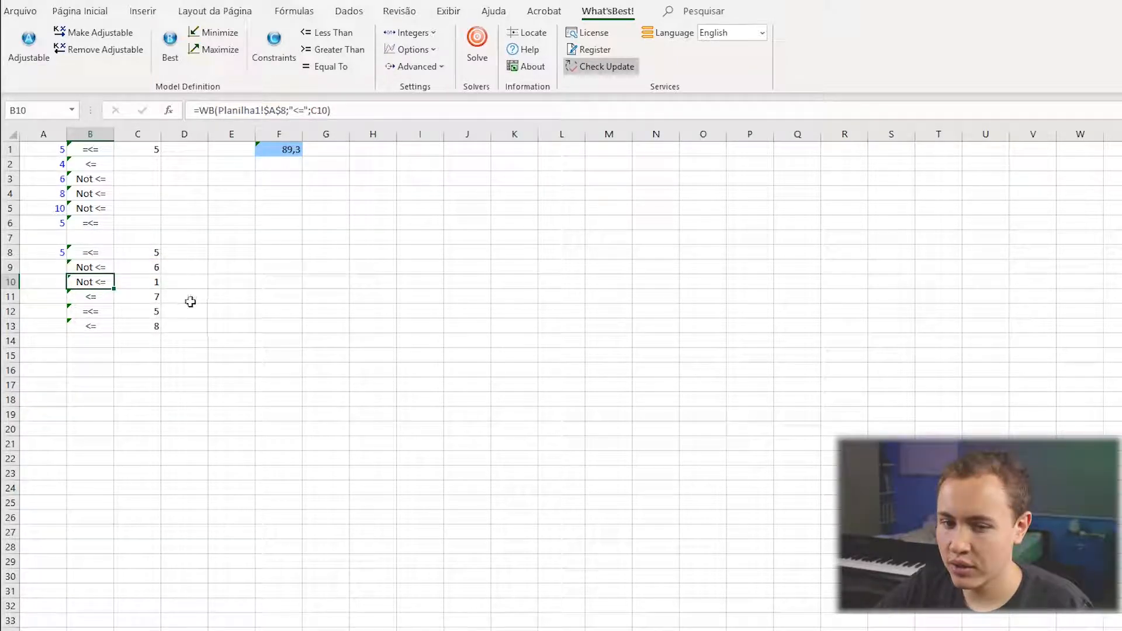
left_click(81, 269)
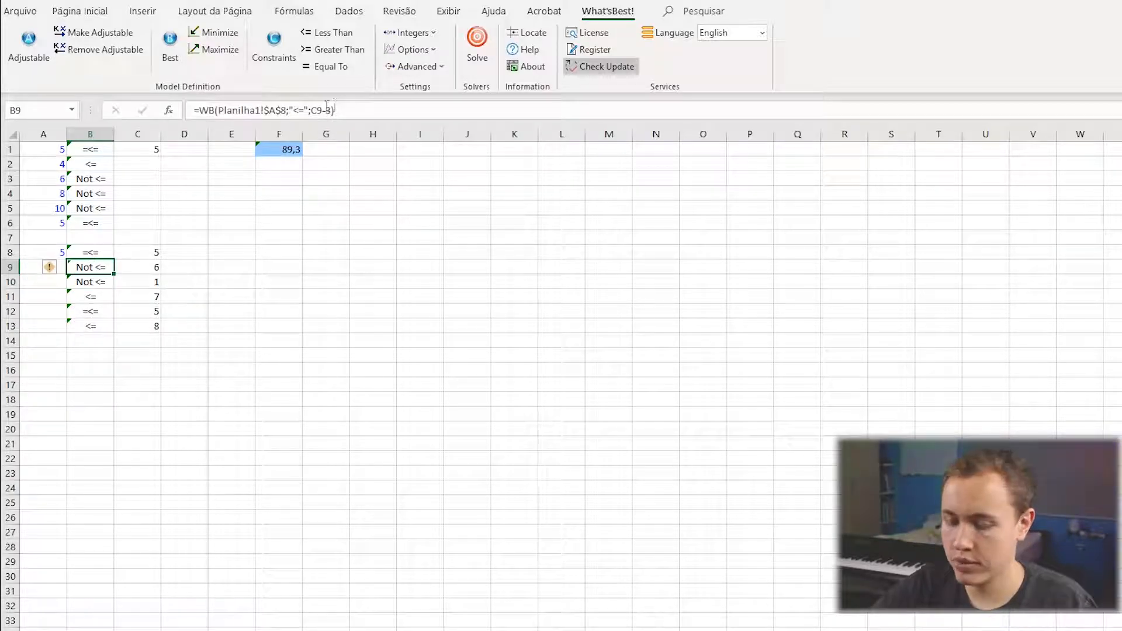
left_click(329, 109)
key("BackSpace")
key("BackSpace")
key("Return")
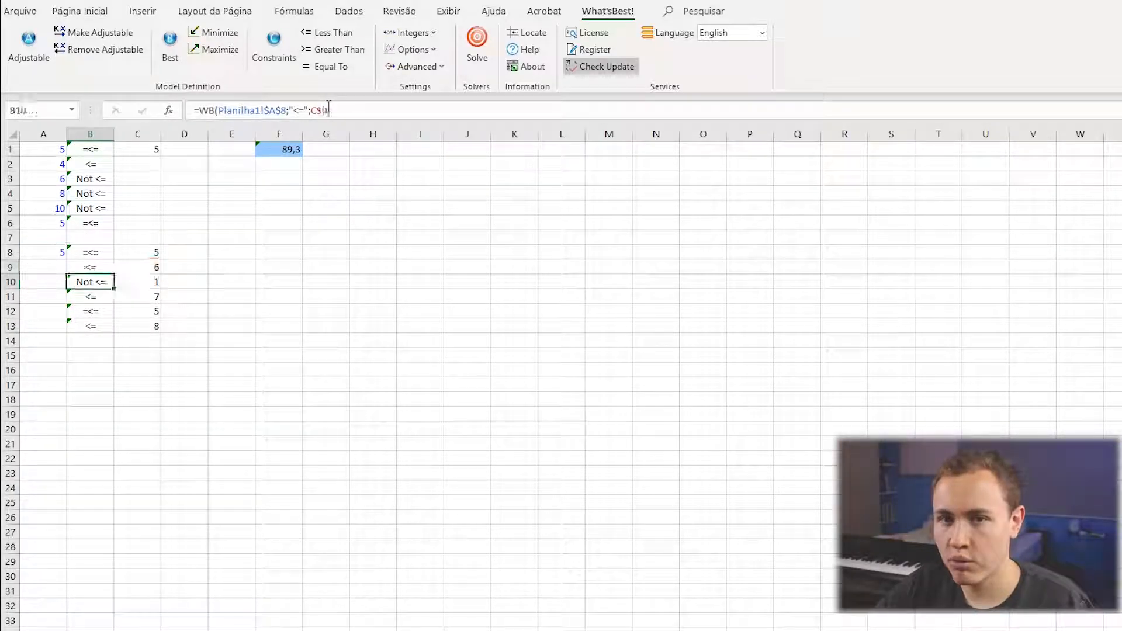
Check cells C9 and A9 in the edited row, and review both constraint blocks across B1:B13.
left_click(152, 270)
left_click(61, 269)
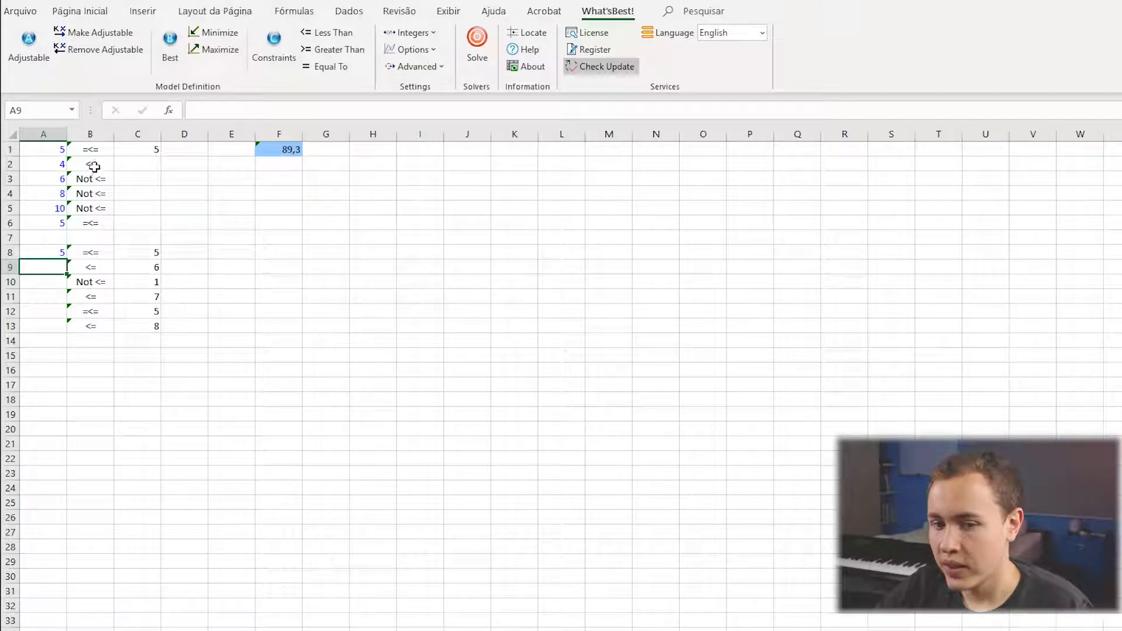
left_click_drag(95, 150, 99, 323)
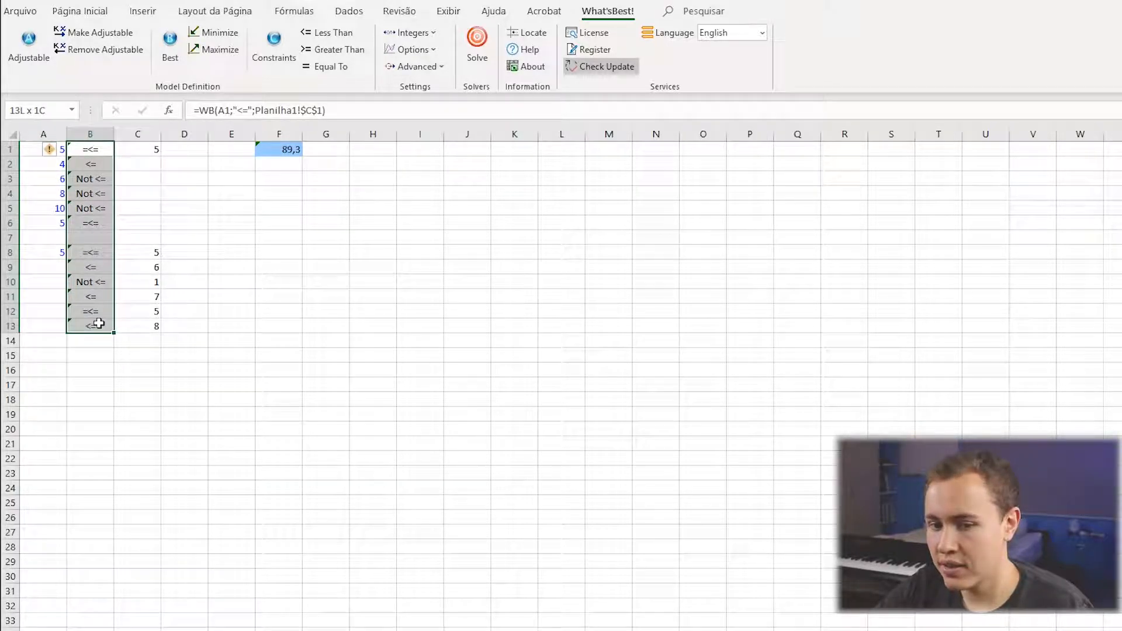
left_click(264, 323)
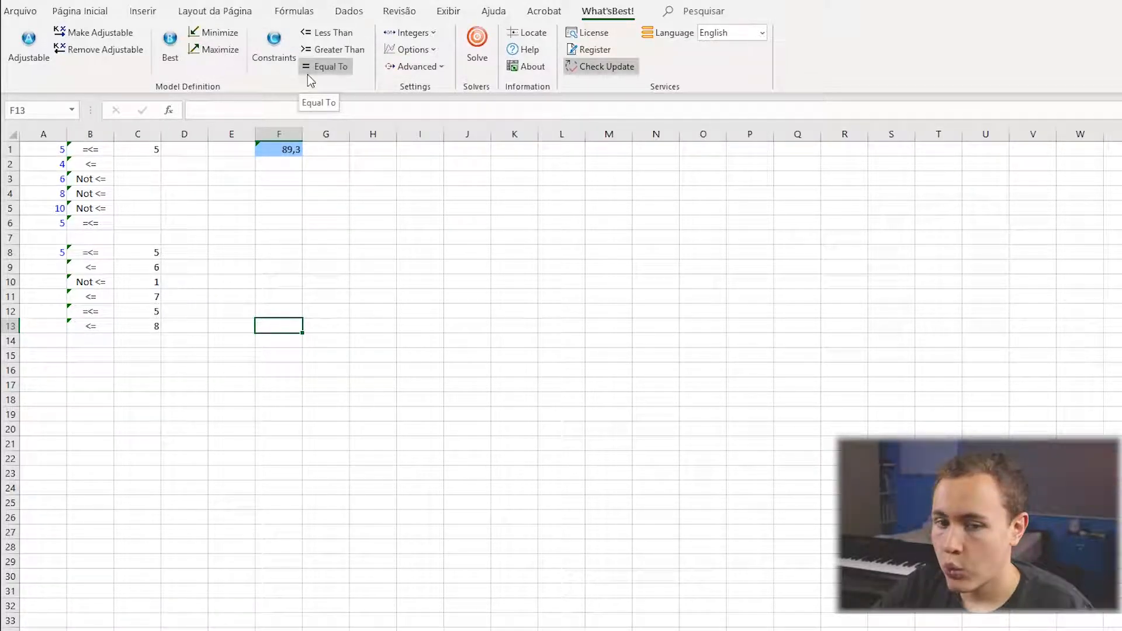
Examine the constraint formulas in B1 and B2 and their shared limit in C1.
left_click(82, 150)
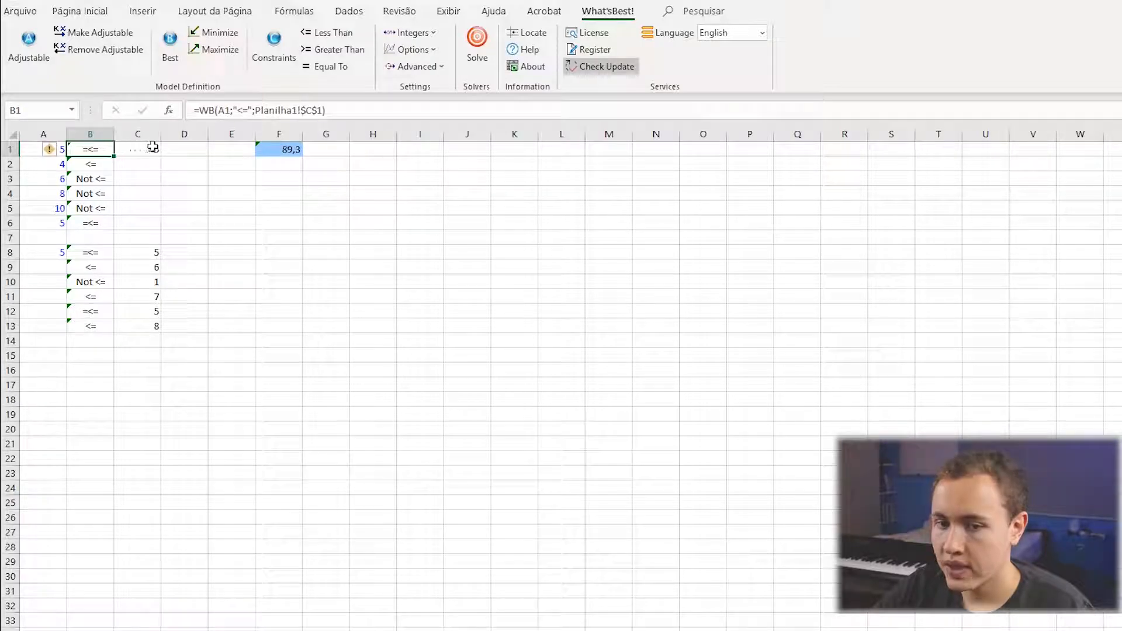
left_click(144, 162)
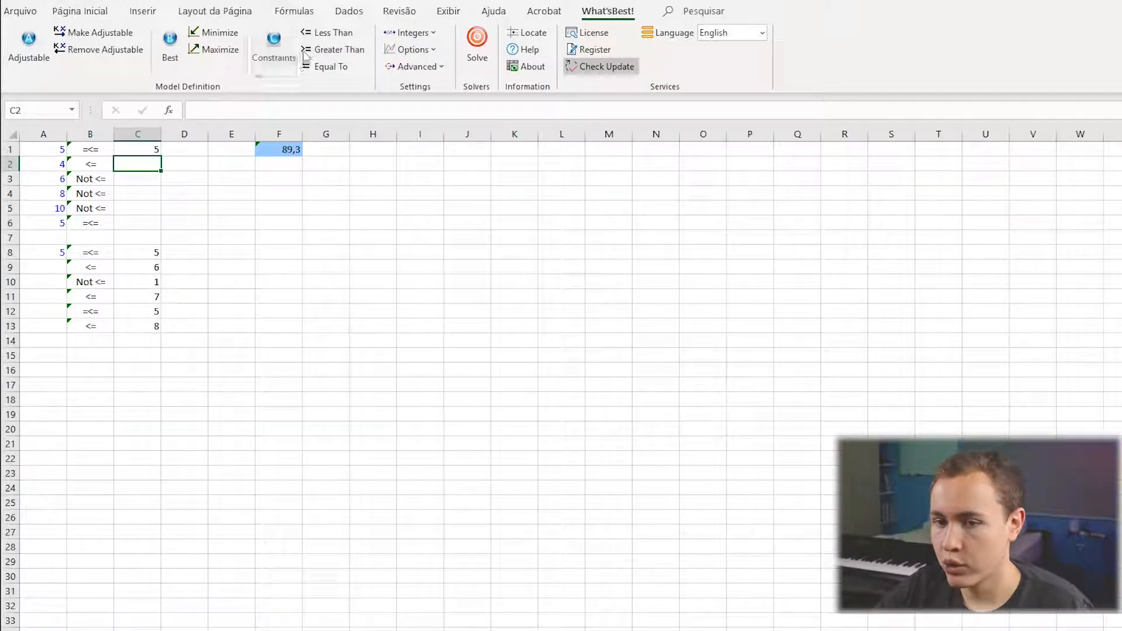
left_click(87, 151)
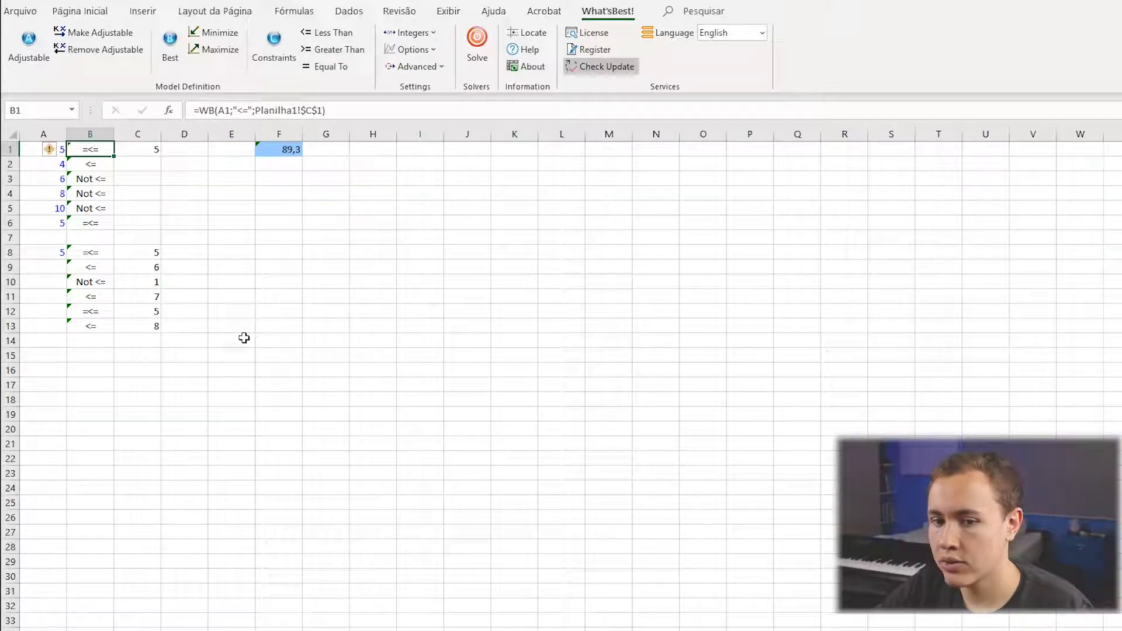
left_click(93, 166)
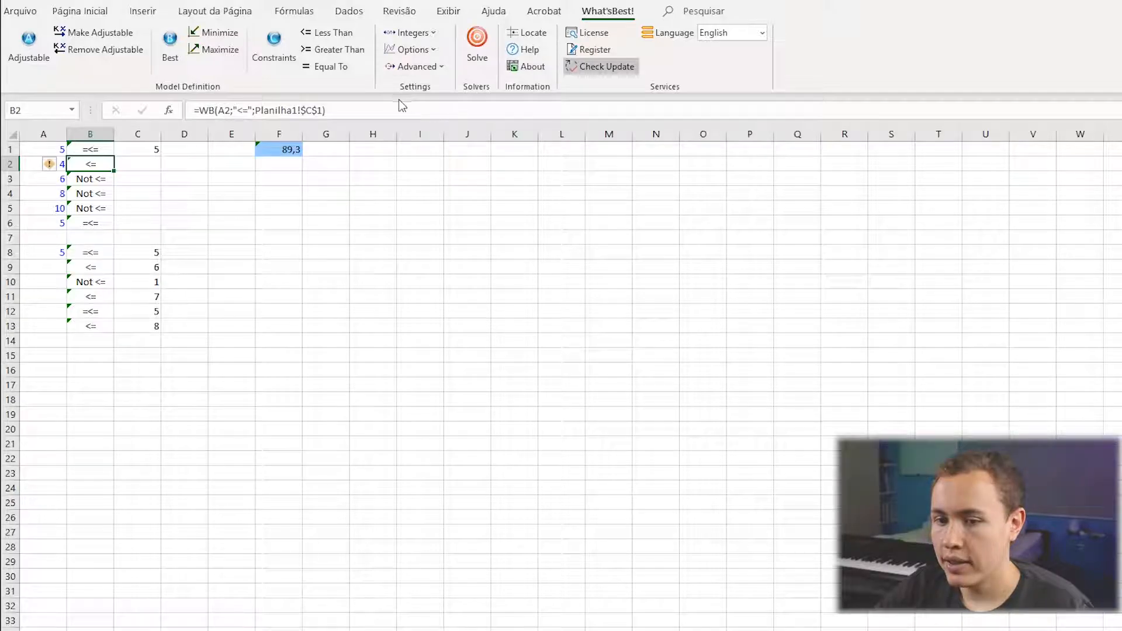
Inspect the cell references in the B2 constraint formula, then check the neighbouring constraint in B3.
left_click(402, 107)
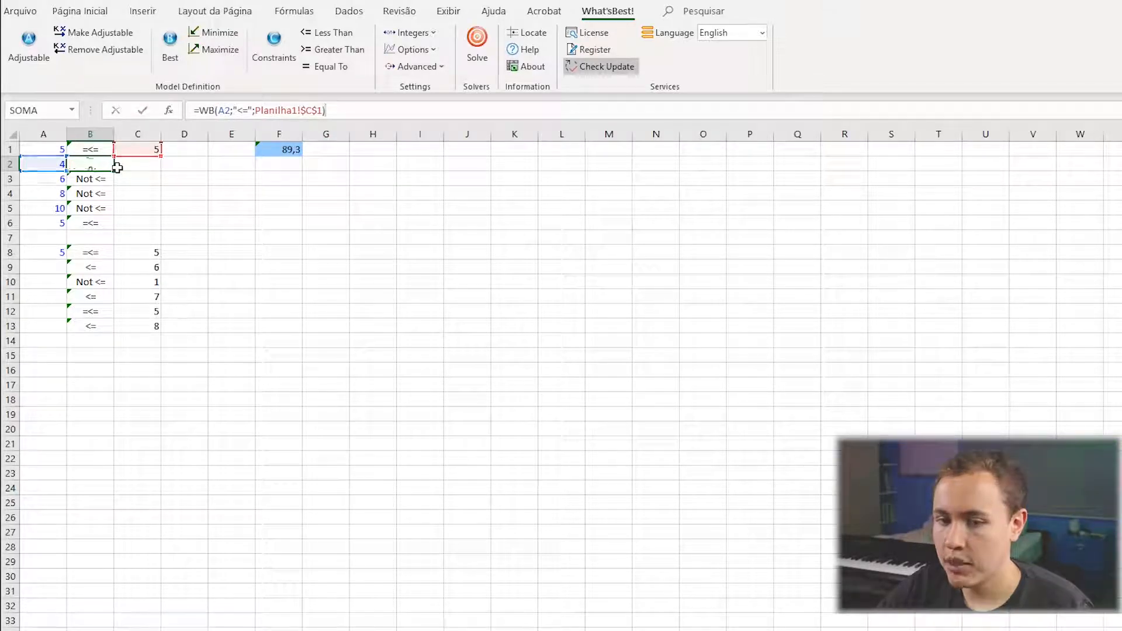
key("Return")
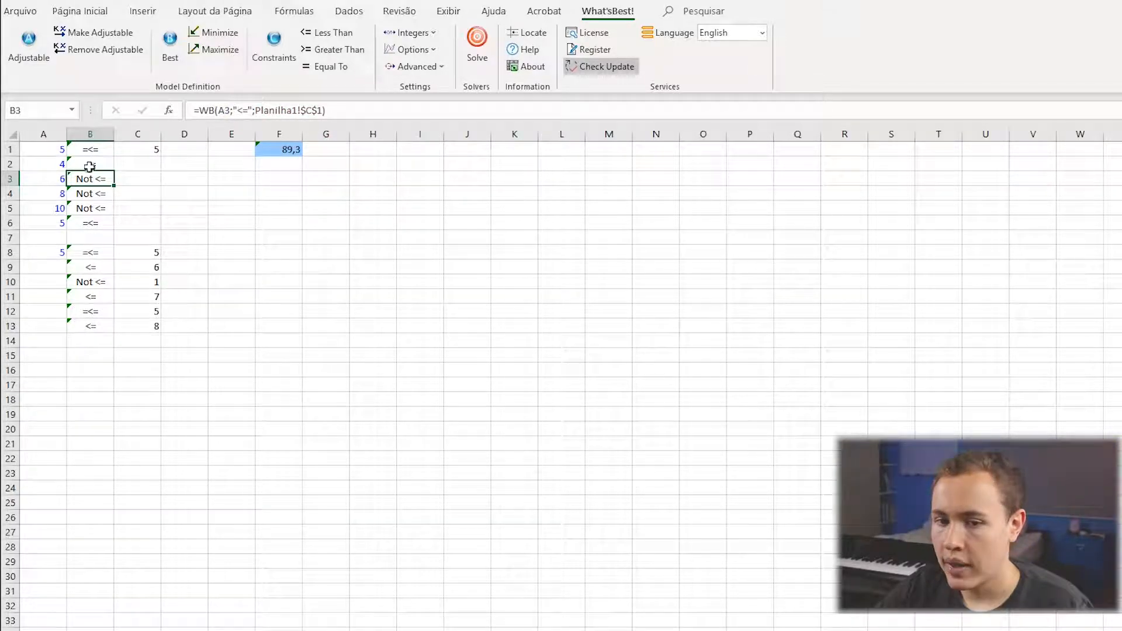
left_click(82, 164)
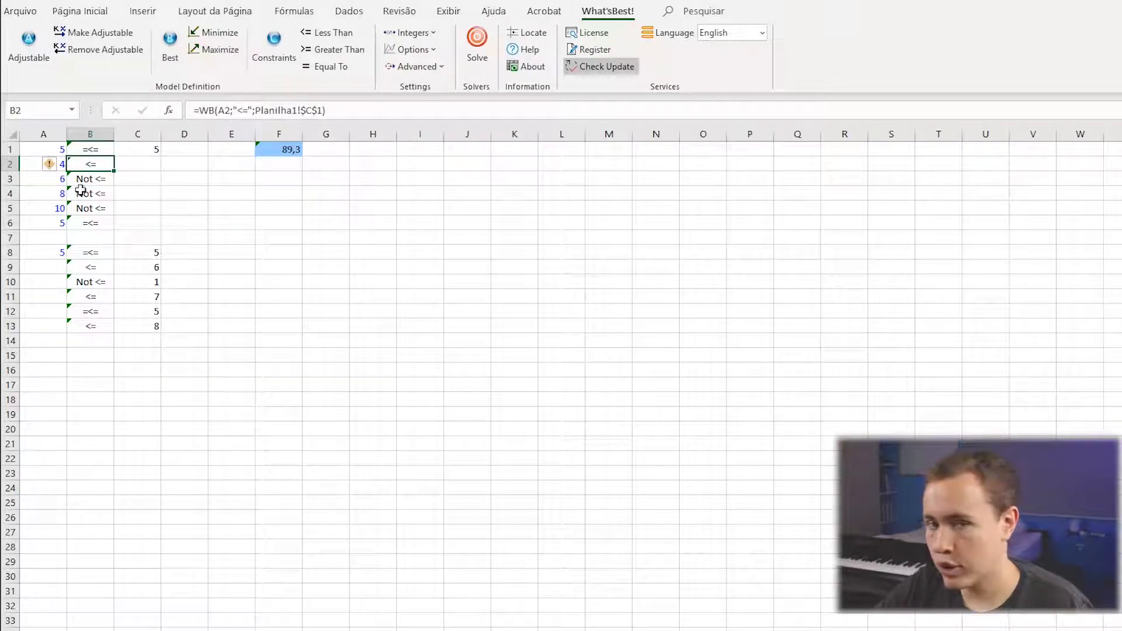
left_click(92, 178)
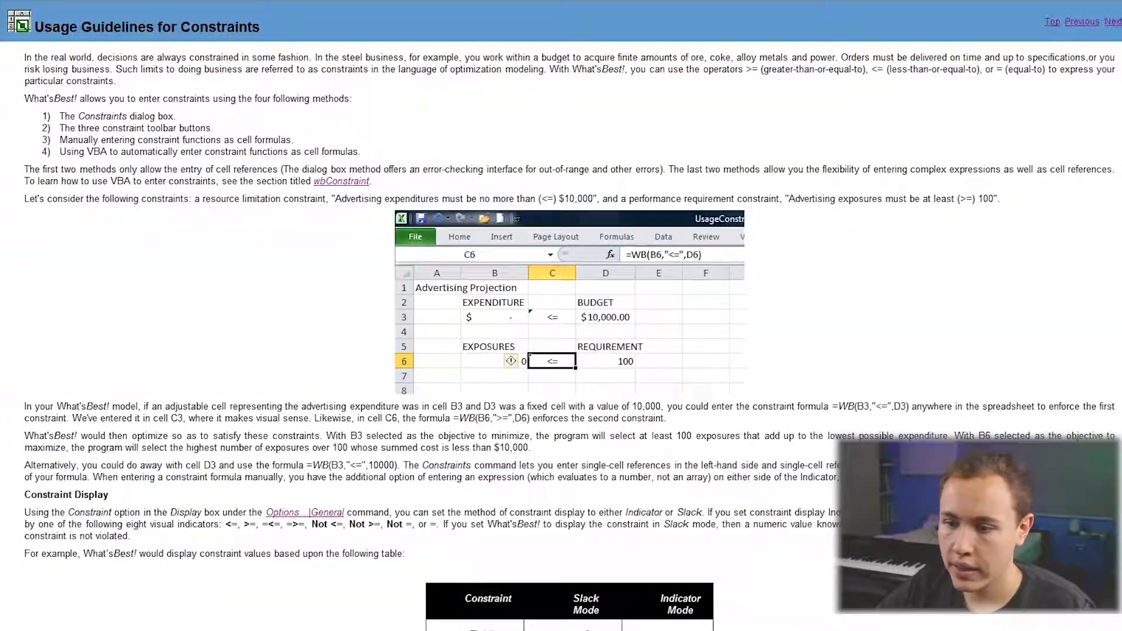
In the Usage Guidelines for Constraints help page, examine the Indicator Mode symbols for tightly satisfied, satisfied and not satisfied constraints.
scroll(450, 164, "down", 7)
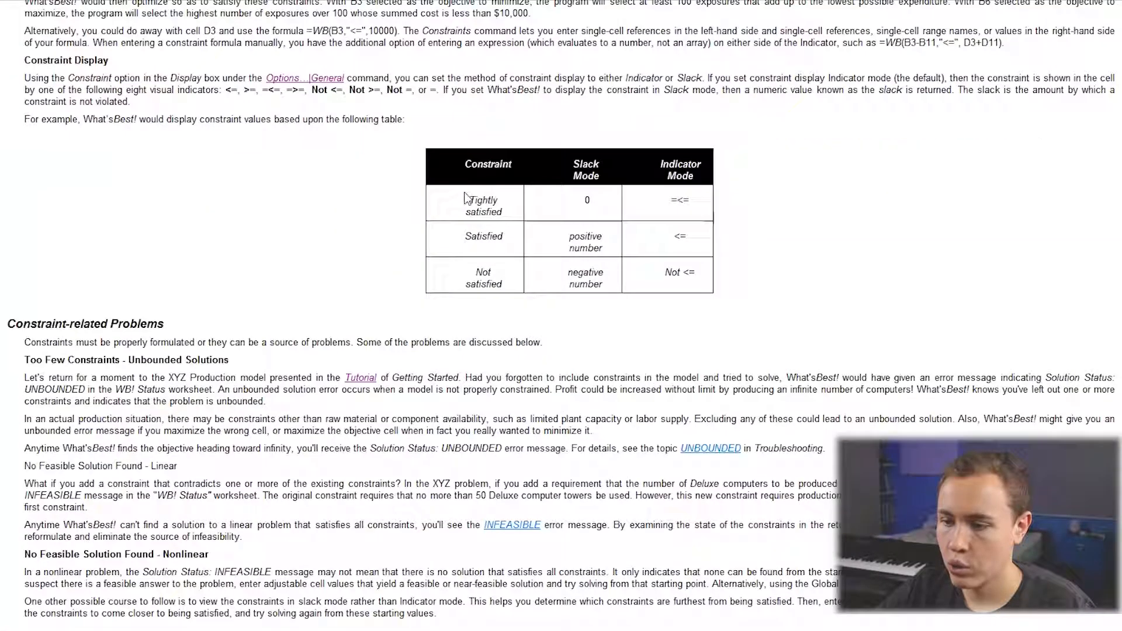
scroll(696, 247, "down", 1)
scroll(694, 245, "up", 5)
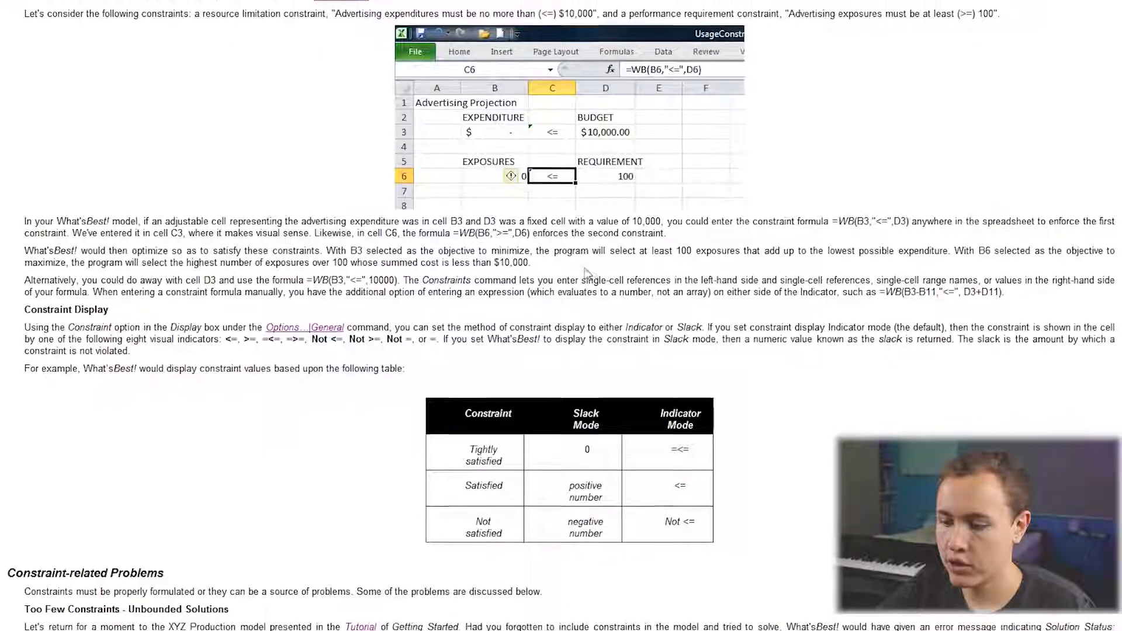
left_click_drag(671, 437, 677, 437)
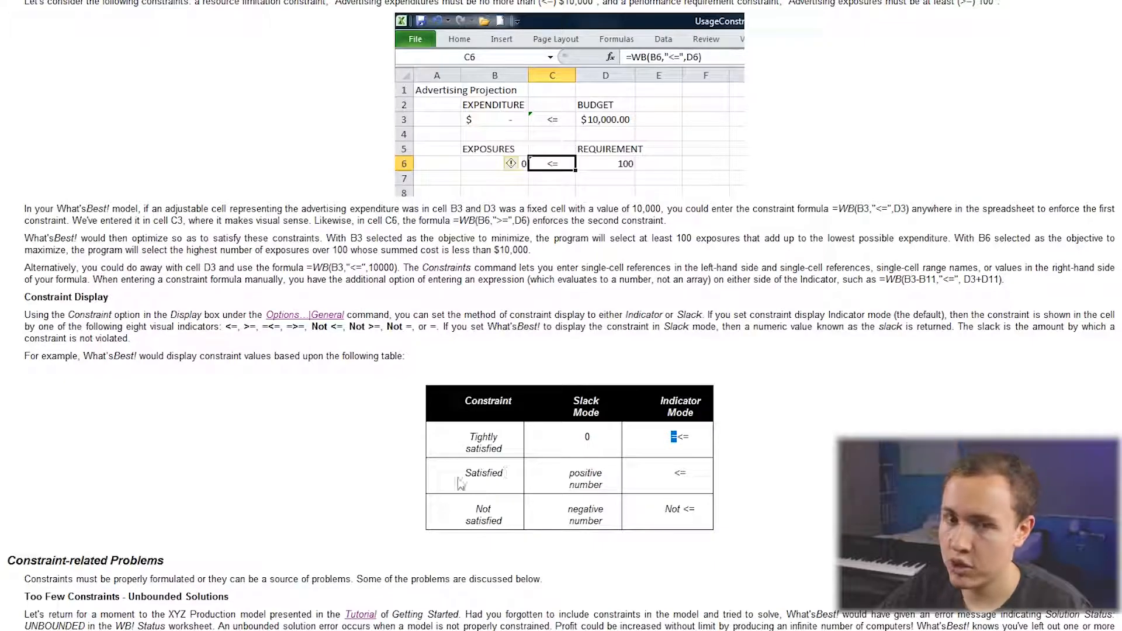
left_click_drag(462, 475, 522, 471)
left_click(524, 473)
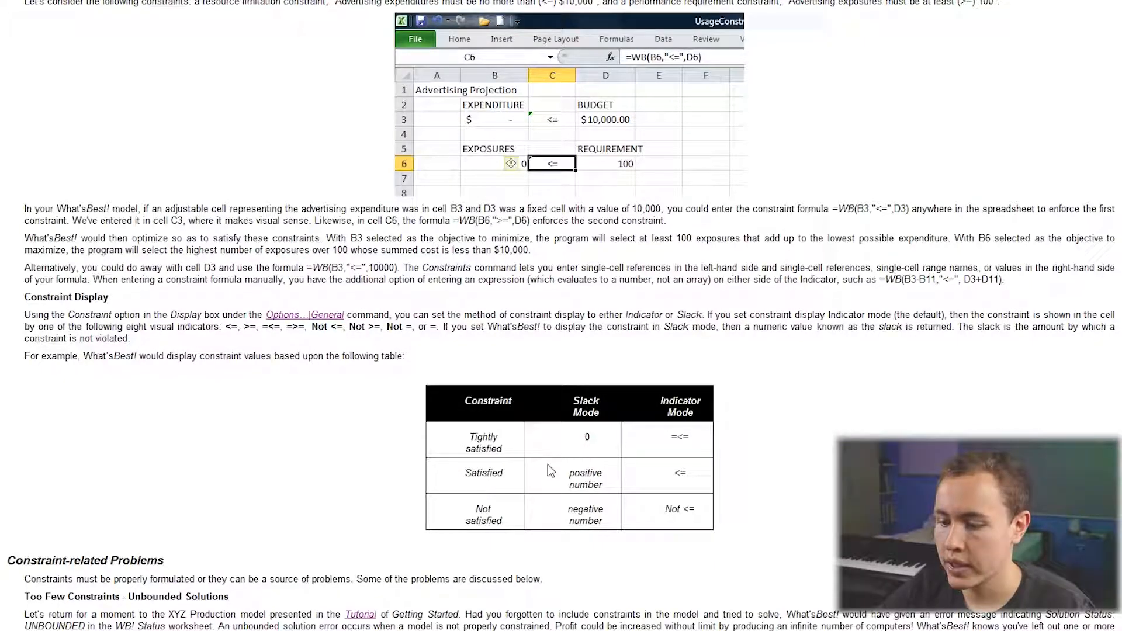
left_click_drag(672, 475, 695, 476)
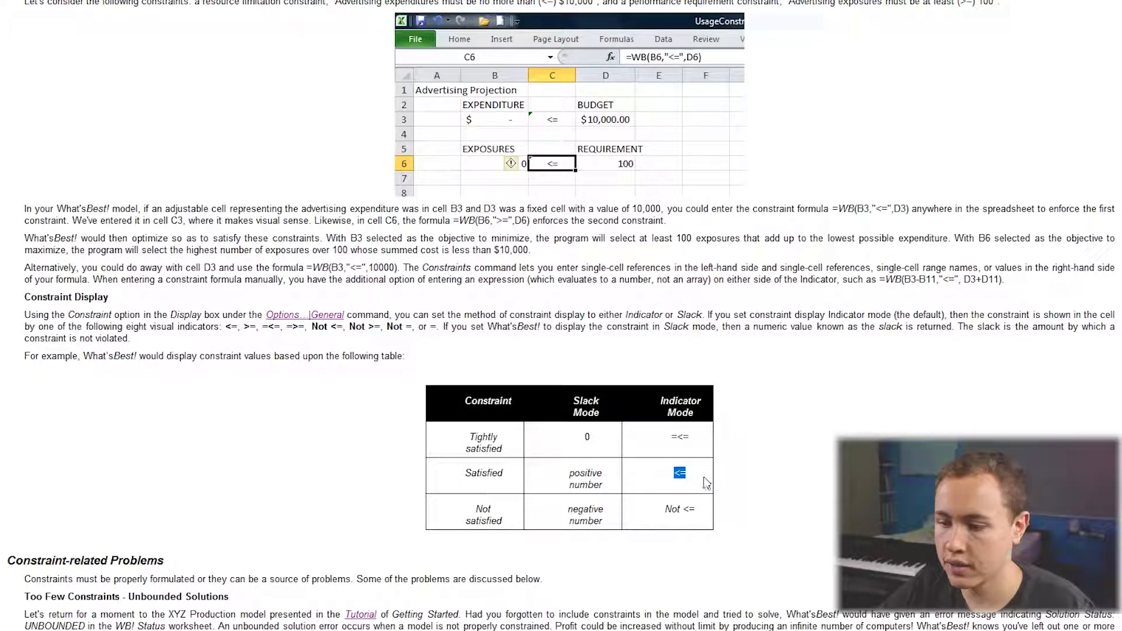
left_click_drag(463, 521, 529, 519)
left_click(506, 532)
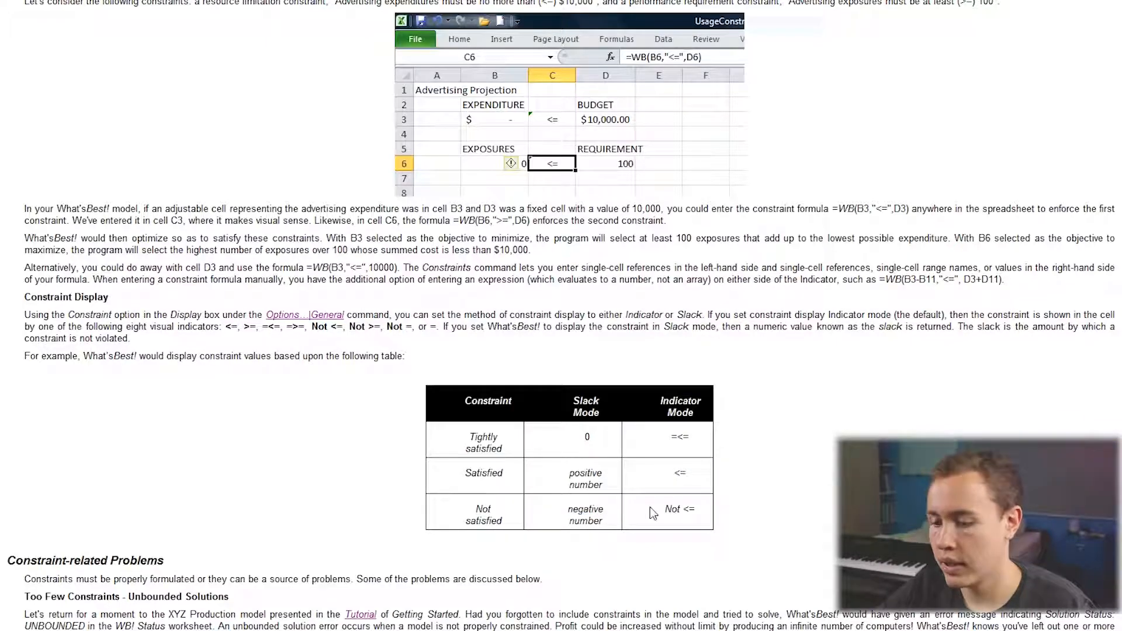
left_click_drag(654, 510, 683, 509)
Read the Constraint-related Problems section of the help page, covering unbounded and infeasible solutions.
scroll(629, 547, "down", 6)
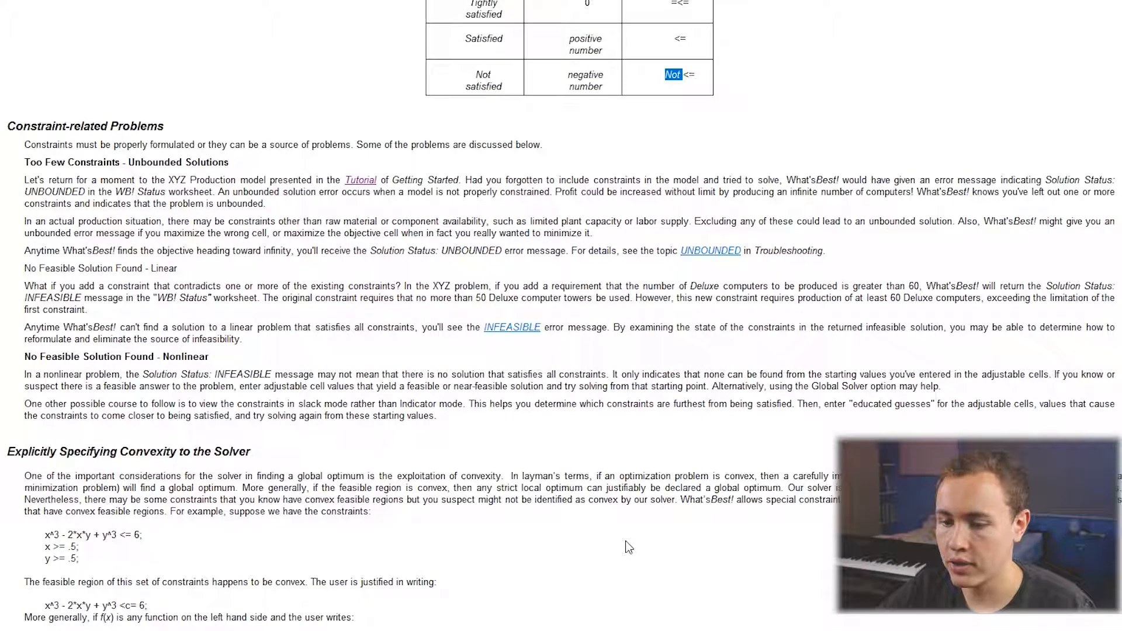
scroll(626, 601, "up", 1)
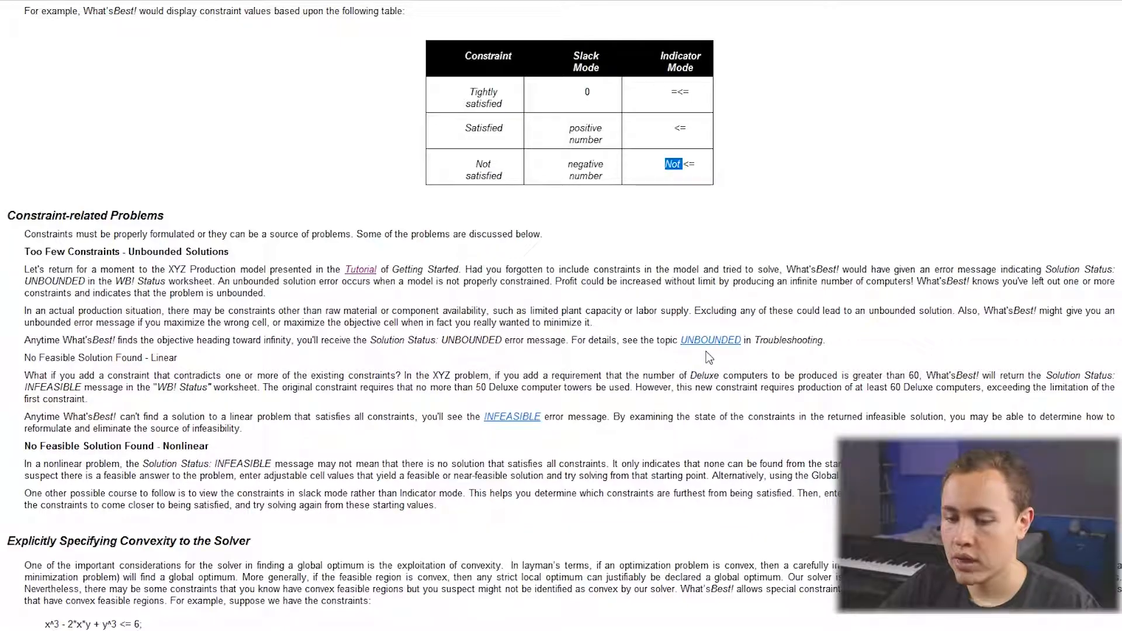
scroll(517, 592, "down", 4)
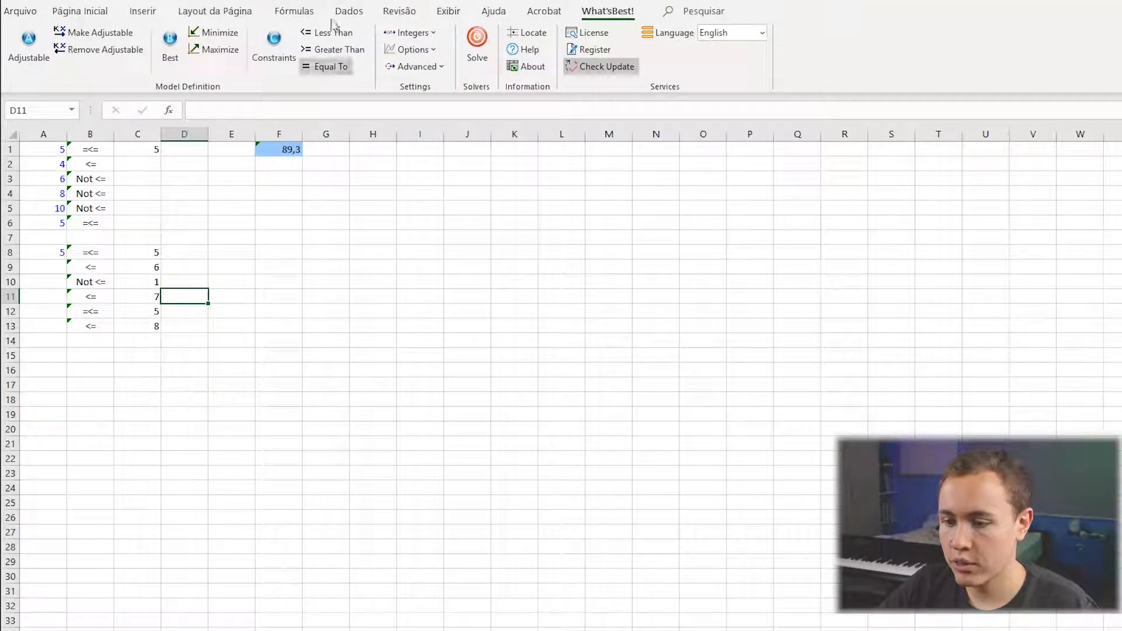
Review the constraint operators available in the Constraints dialog, including the convex variants, and close it without adding a constraint.
left_click(275, 45)
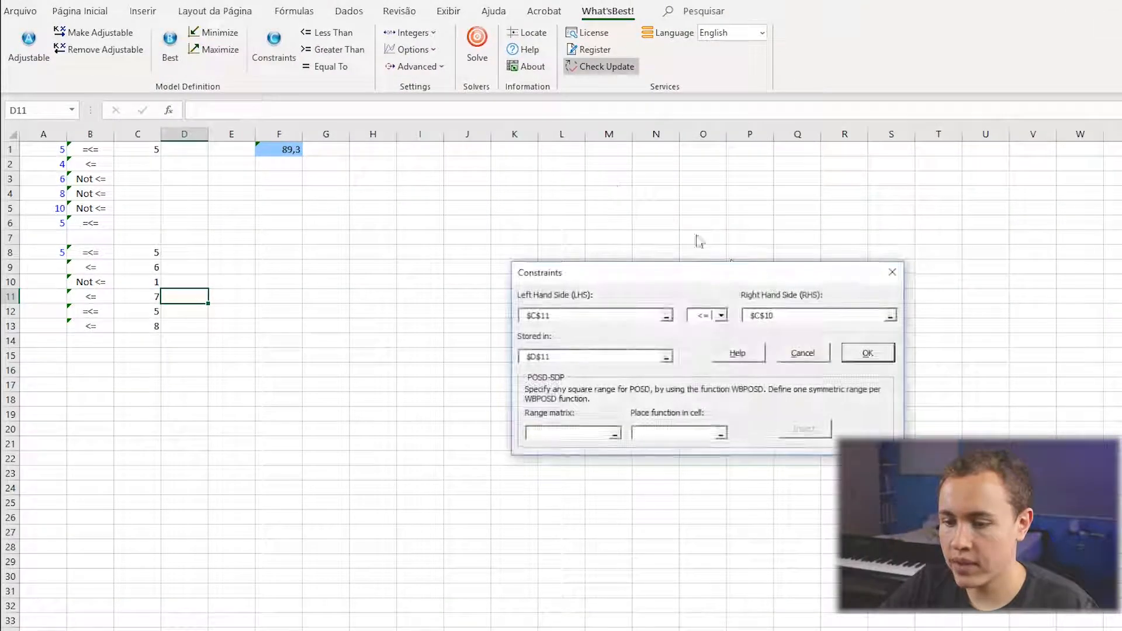
left_click(722, 315)
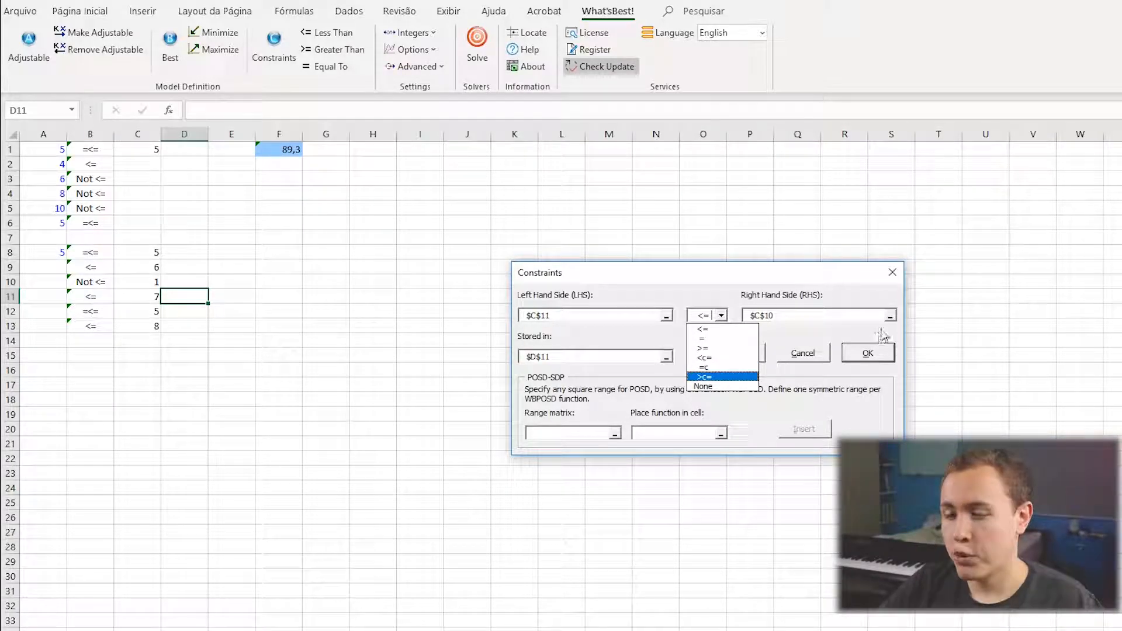
left_click(804, 353)
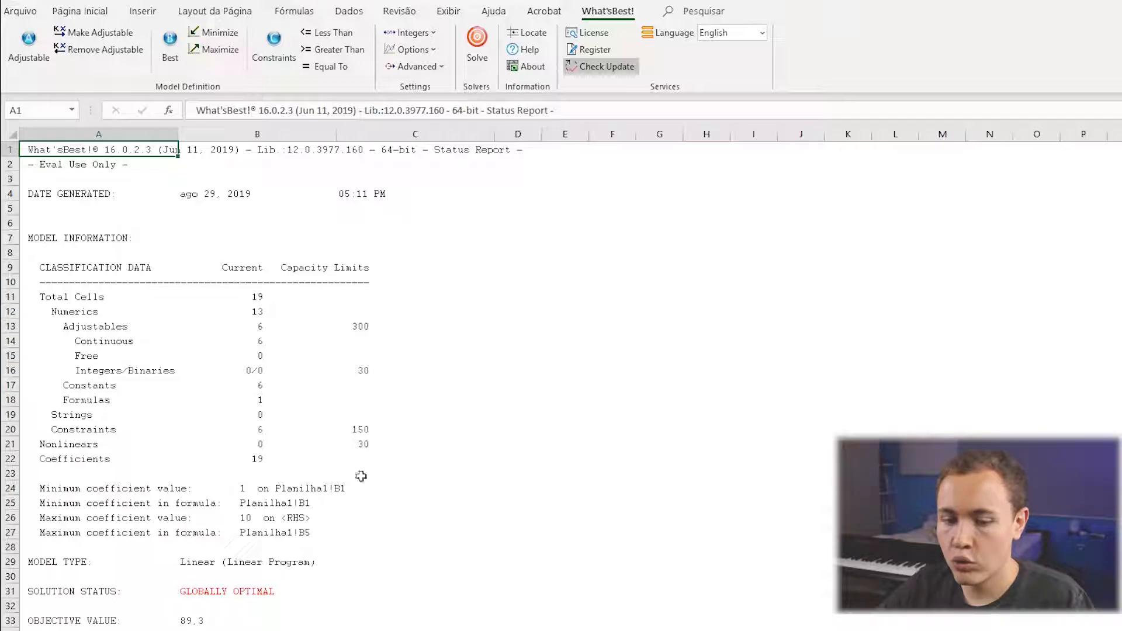
Examine the solution status in row 31 of the What'sBest! status report and the solver details down to the end of the report.
scroll(371, 576, "down", 2)
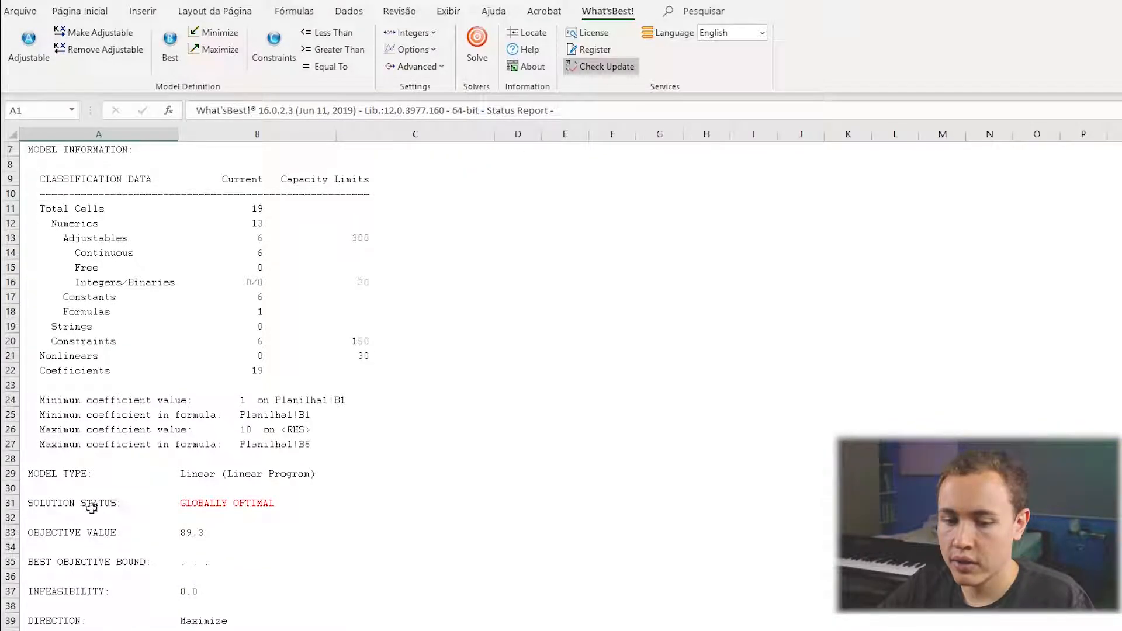
left_click(103, 507)
left_click_drag(103, 507, 198, 504)
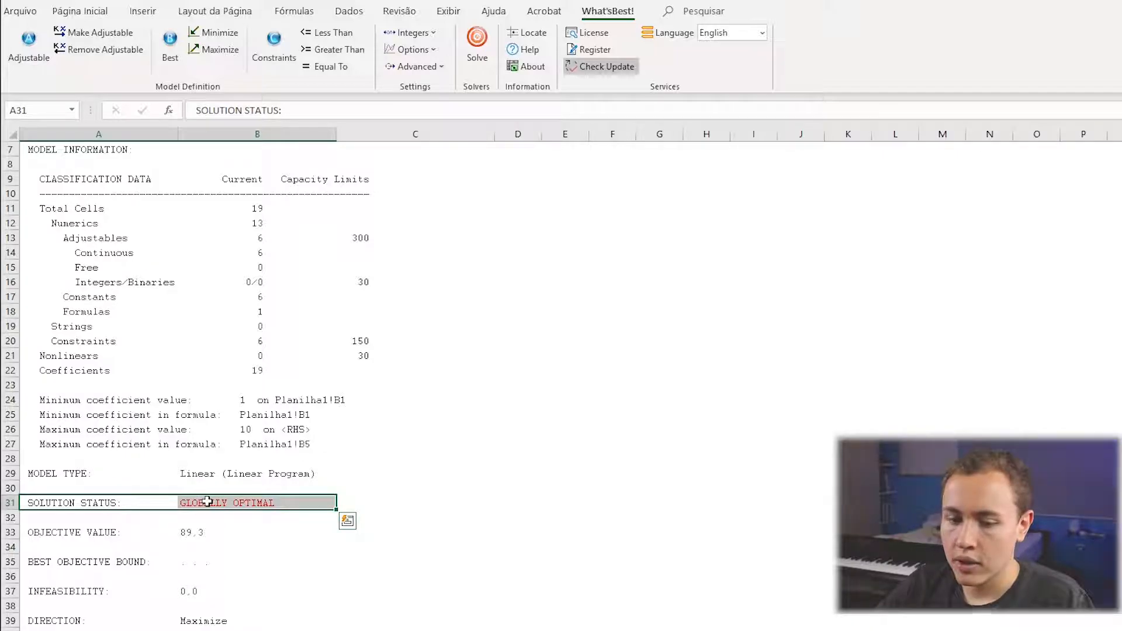
left_click(139, 508)
left_click(200, 514)
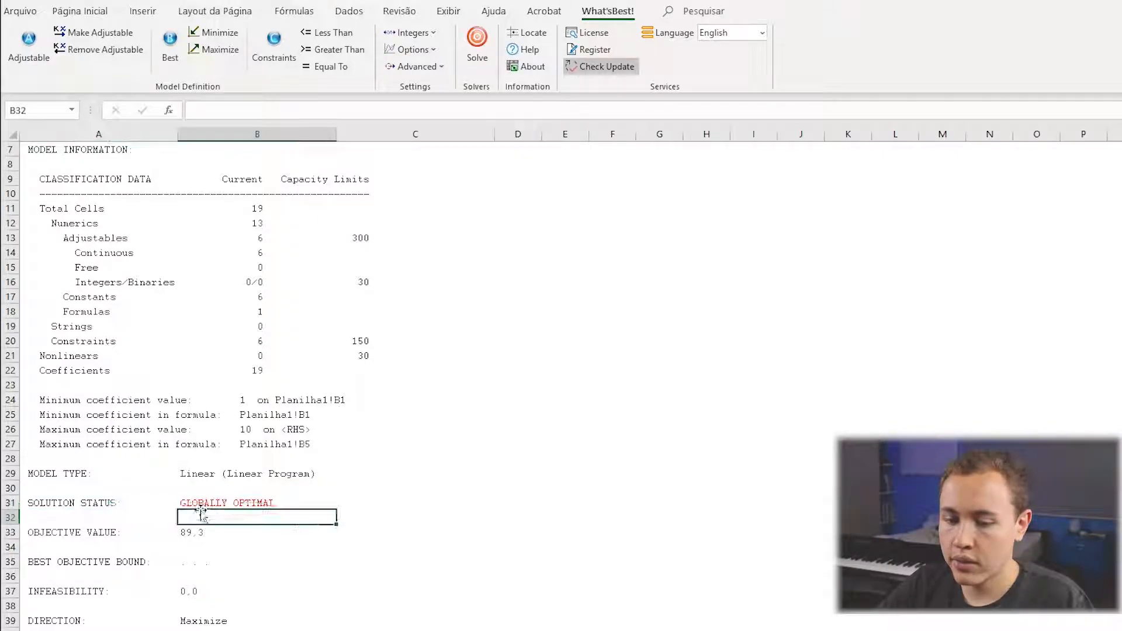
left_click(228, 506)
scroll(251, 561, "down", 4)
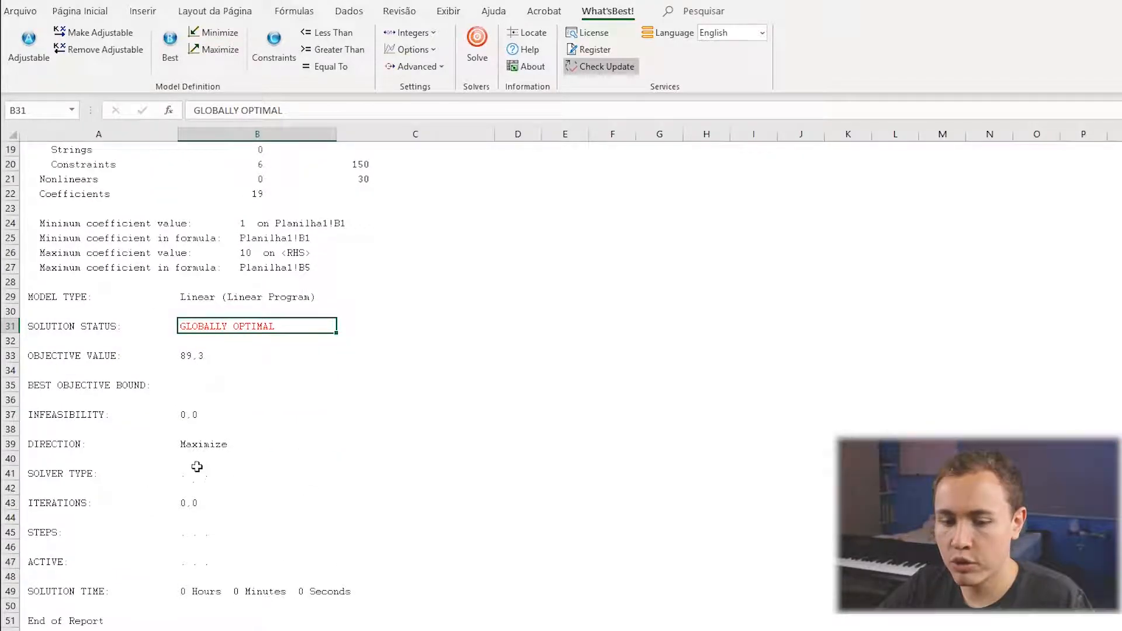
scroll(285, 514, "down", 6)
scroll(249, 543, "up", 12)
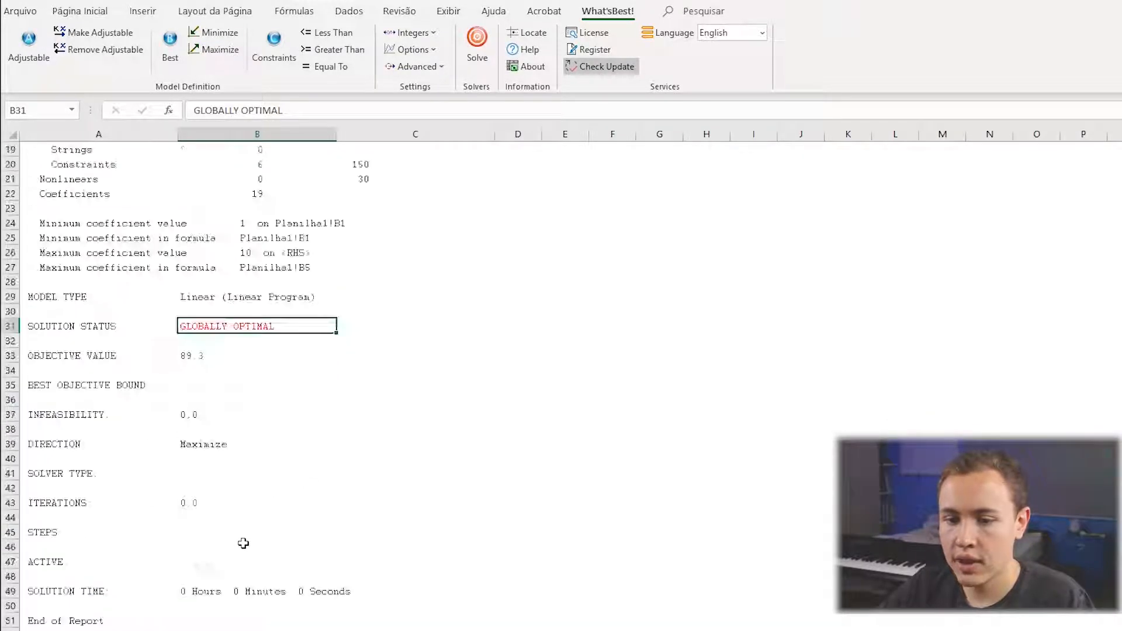
Examine the model classification data in A11:C22 of the status report, including the Continuous adjustables row.
left_click(82, 295)
left_click_drag(108, 316, 345, 458)
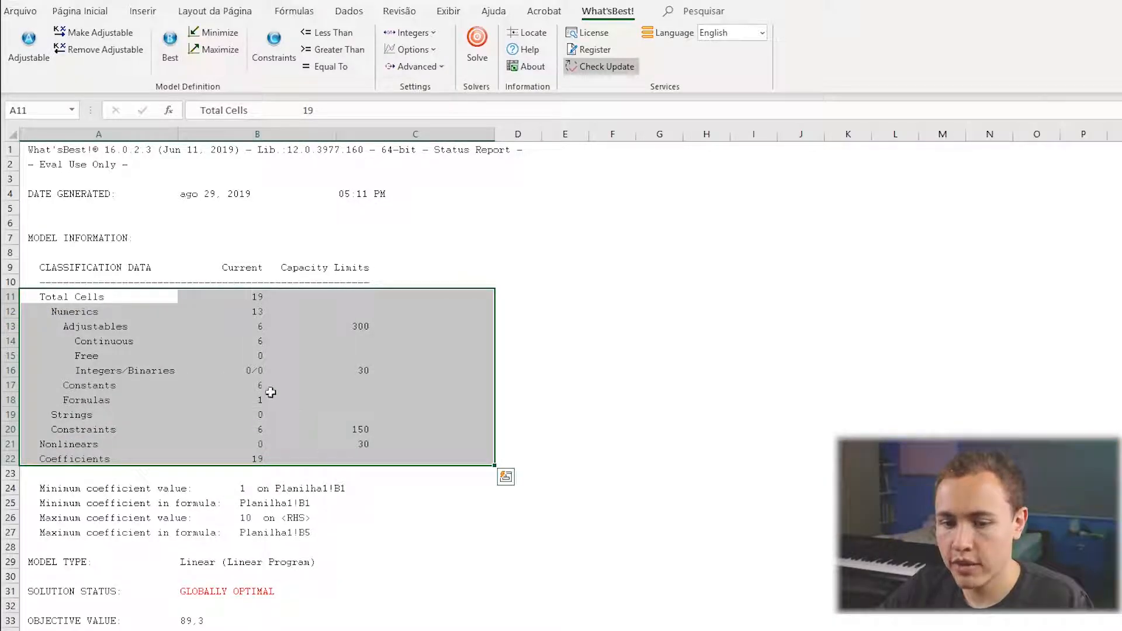
left_click(135, 342)
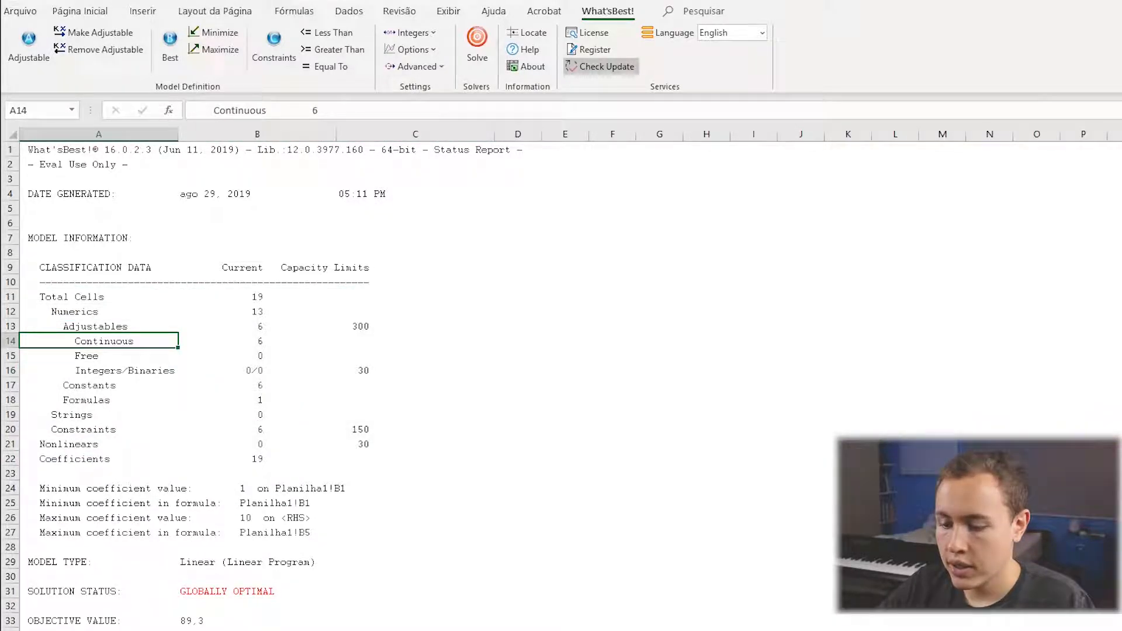